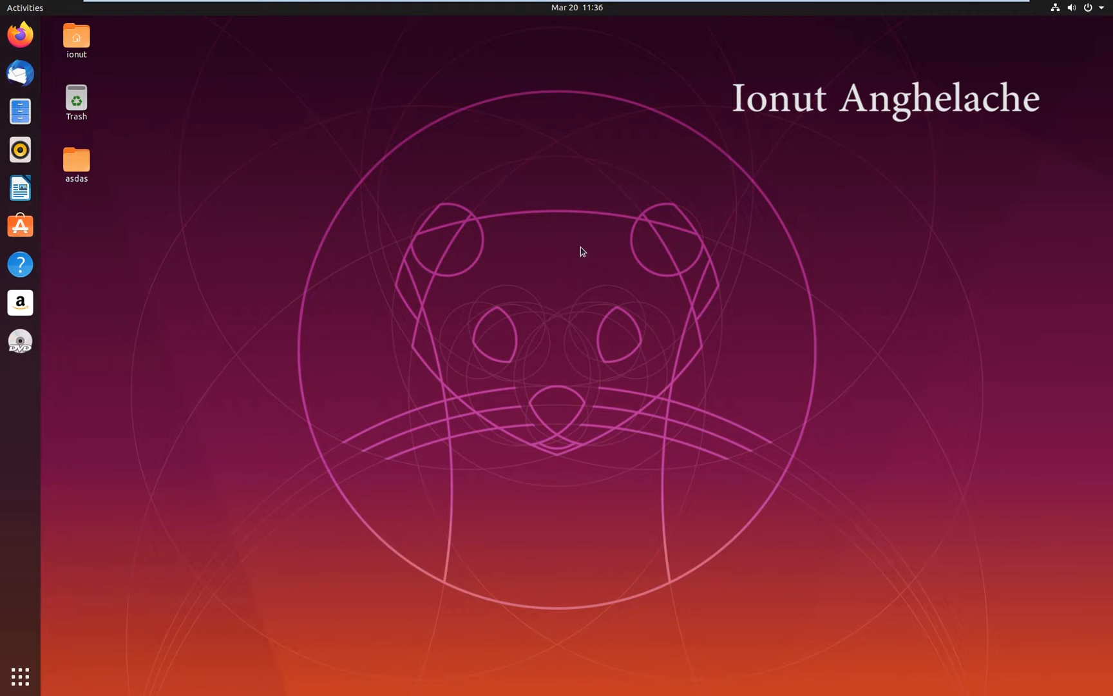
- Open a terminal from the desktop's right-click menu and close it again
{"action": "left_click_drag", "start_coordinate": [463, 221], "coordinate": [767, 462]}
{"action": "left_click_drag", "start_coordinate": [358, 204], "coordinate": [784, 487]}
{"action": "right_click", "coordinate": [494, 216]}
{"action": "left_click", "coordinate": [568, 321]}
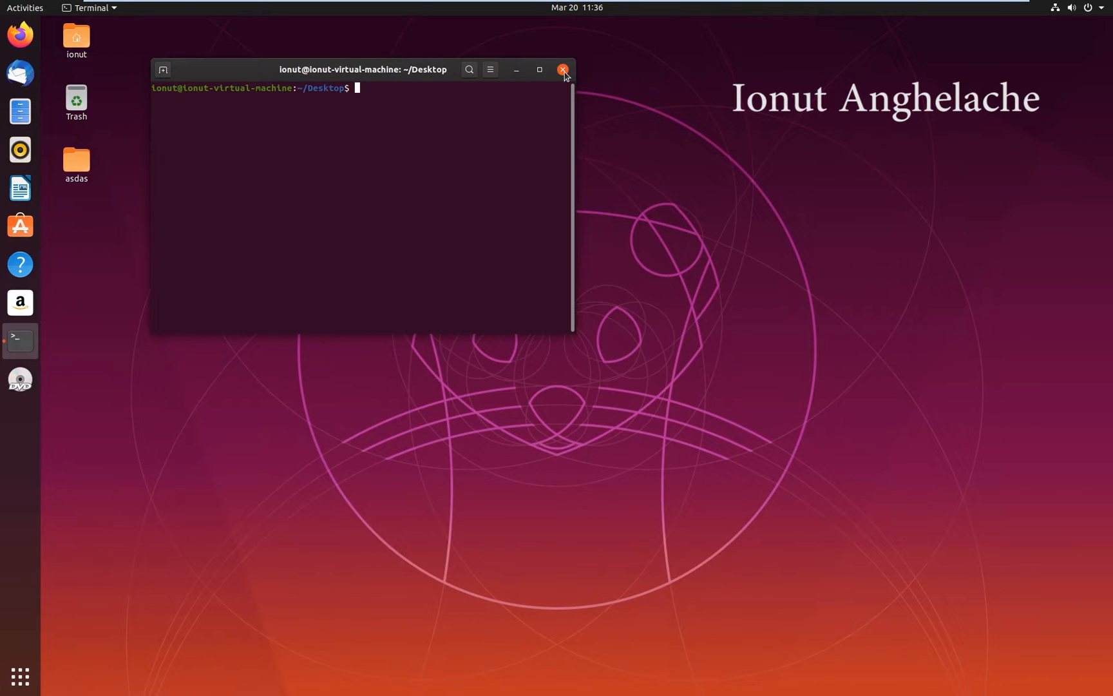
{"action": "left_click", "coordinate": [562, 69]}
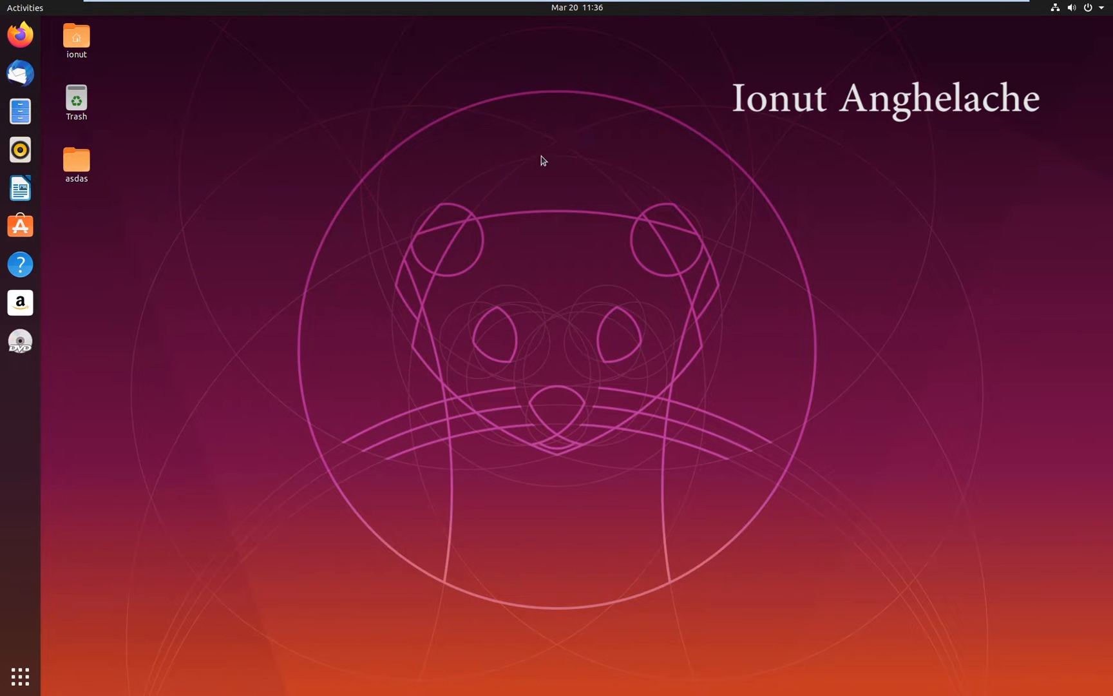
- Close a Ctrl+Alt+T terminal, then bring up the Activities application search
{"action": "key", "text": "ctrl+alt+t"}
{"action": "left_click", "coordinate": [565, 71]}
{"action": "key", "text": "super"}
{"action": "type", "text": "tel"}
- Launch Terminal from the corrected "terminal" search
{"action": "key", "text": "BackSpace"}
{"action": "type", "text": "rminal"}
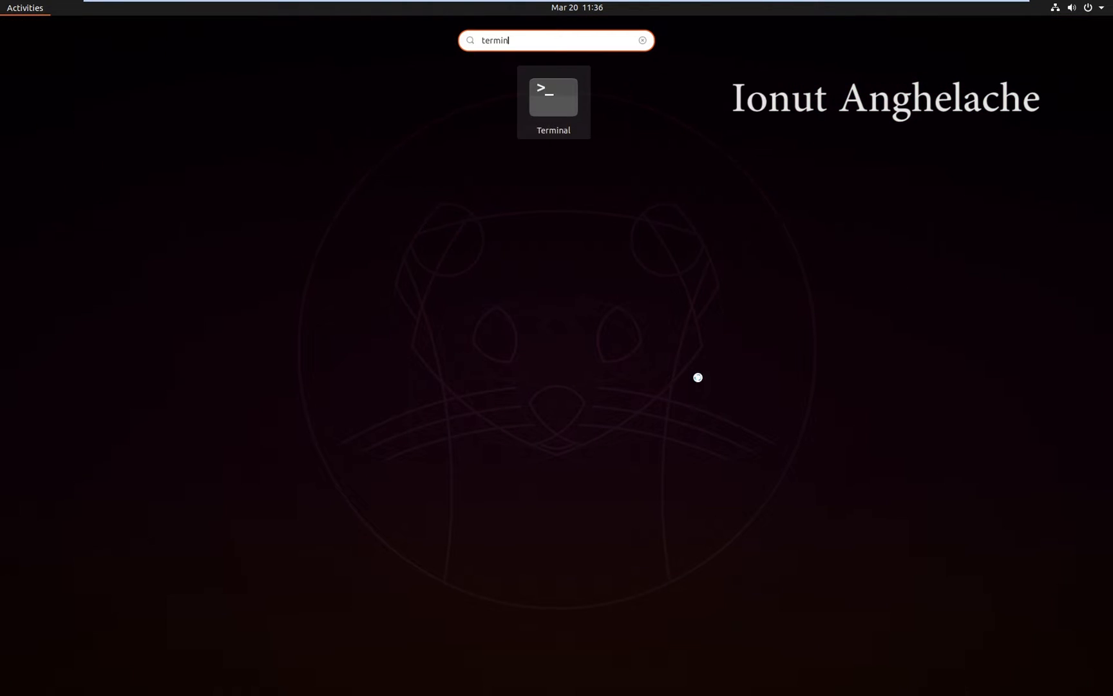
{"action": "key", "text": "Return"}
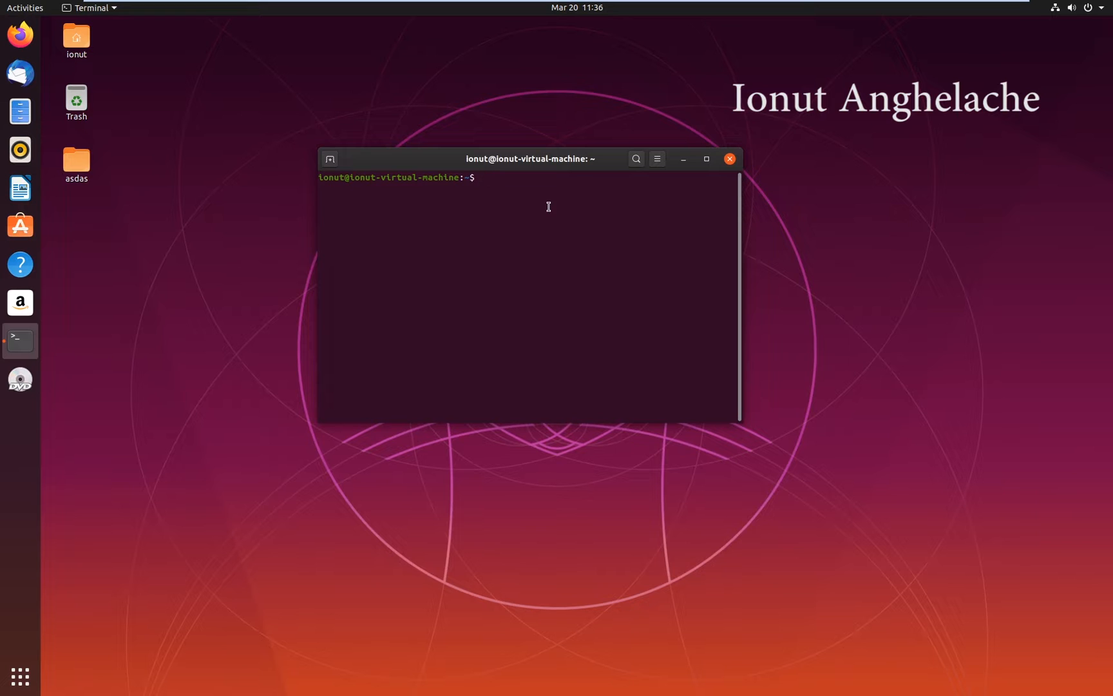
{"action": "type", "text": "su"}
{"action": "type", "text": "do su"}
{"action": "type", "text": "per "}
{"action": "type", "text": "user d"}
{"action": "type", "text": "o =admin"}
- Run sudo apt-get install vsftpd -y and supply the sudo password
{"action": "key", "text": "BackSpace"}
{"action": "key", "text": "BackSpace"}
{"action": "key", "text": "BackSpace"}
{"action": "key", "text": "BackSpace"}
{"action": "key", "text": "BackSpace"}
{"action": "key", "text": "BackSpace"}
{"action": "key", "text": "BackSpace"}
{"action": "key", "text": "BackSpace"}
{"action": "key", "text": "BackSpace"}
{"action": "key", "text": "BackSpace"}
{"action": "type", "text": "apt-ge"}
{"action": "type", "text": "t install "}
{"action": "type", "text": "vsftpd "}
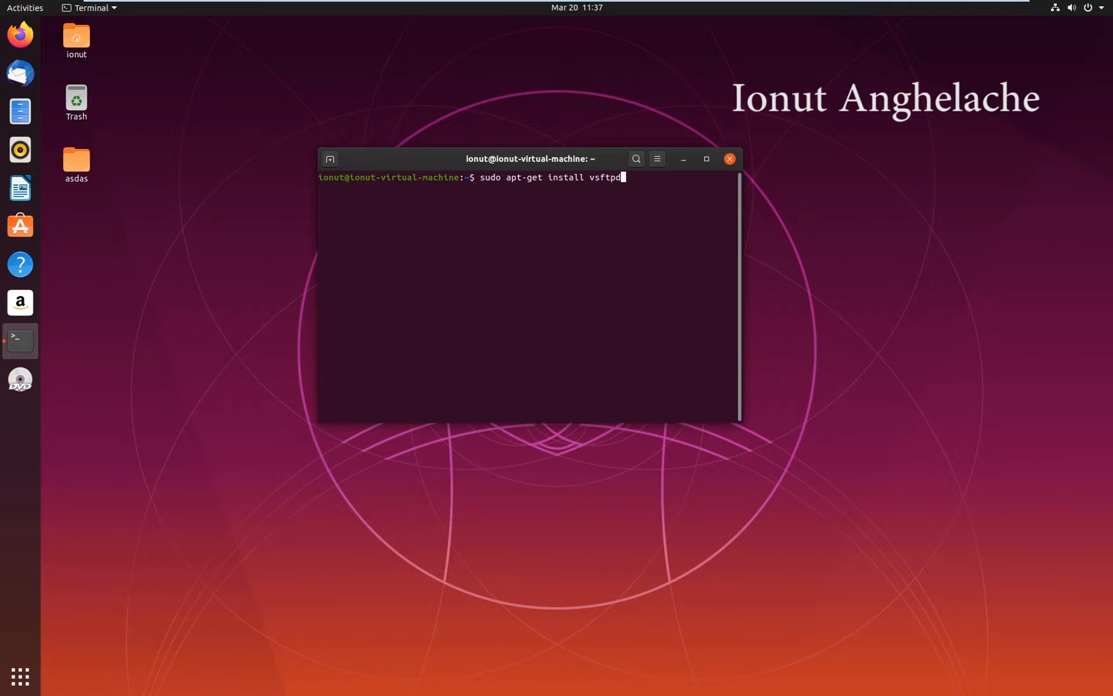
{"action": "type", "text": "-y"}
{"action": "key", "text": "Return"}
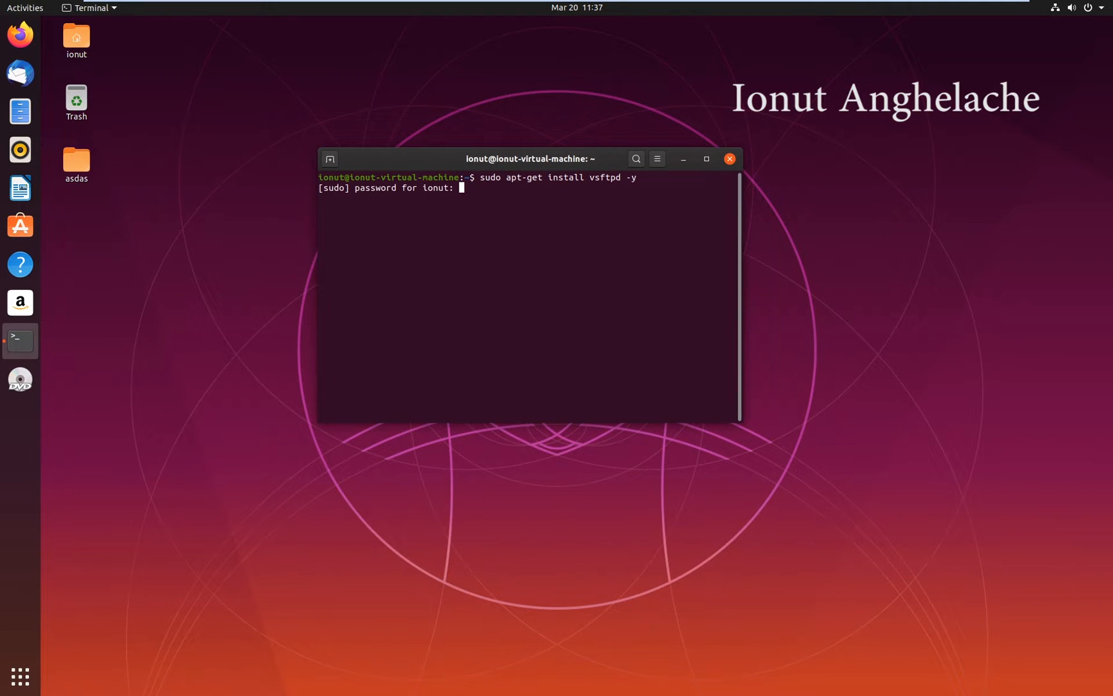
{"action": "key", "text": "Return"}
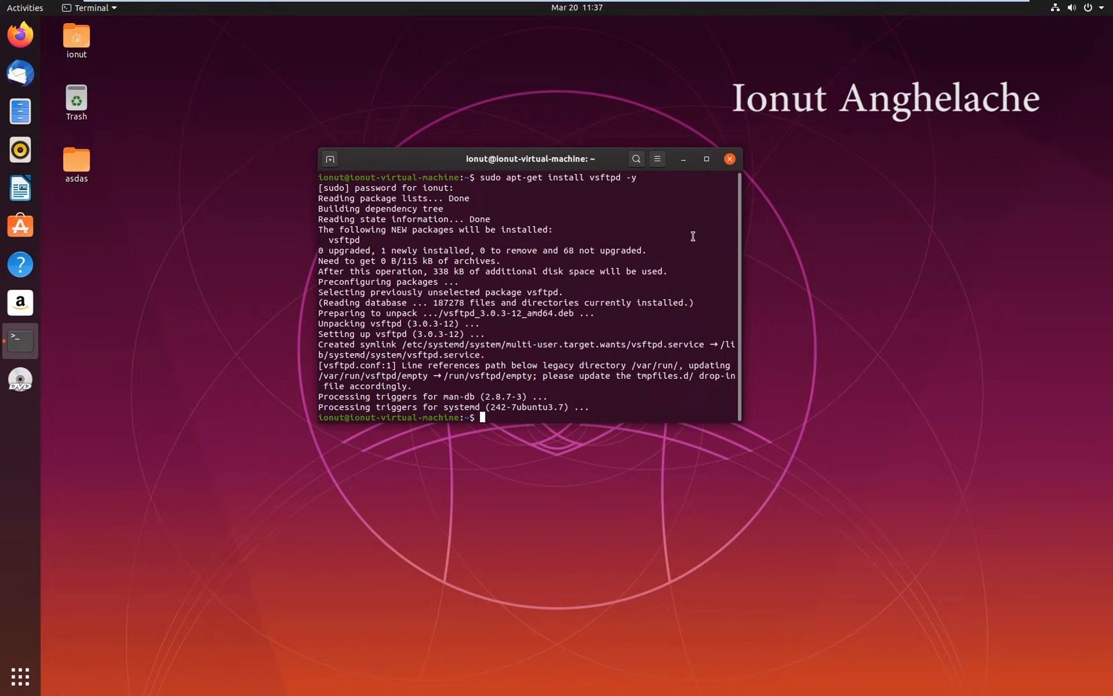
- Move the terminal aside and review the last lines of the install output
{"action": "left_click_drag", "start_coordinate": [694, 158], "coordinate": [836, 202]}
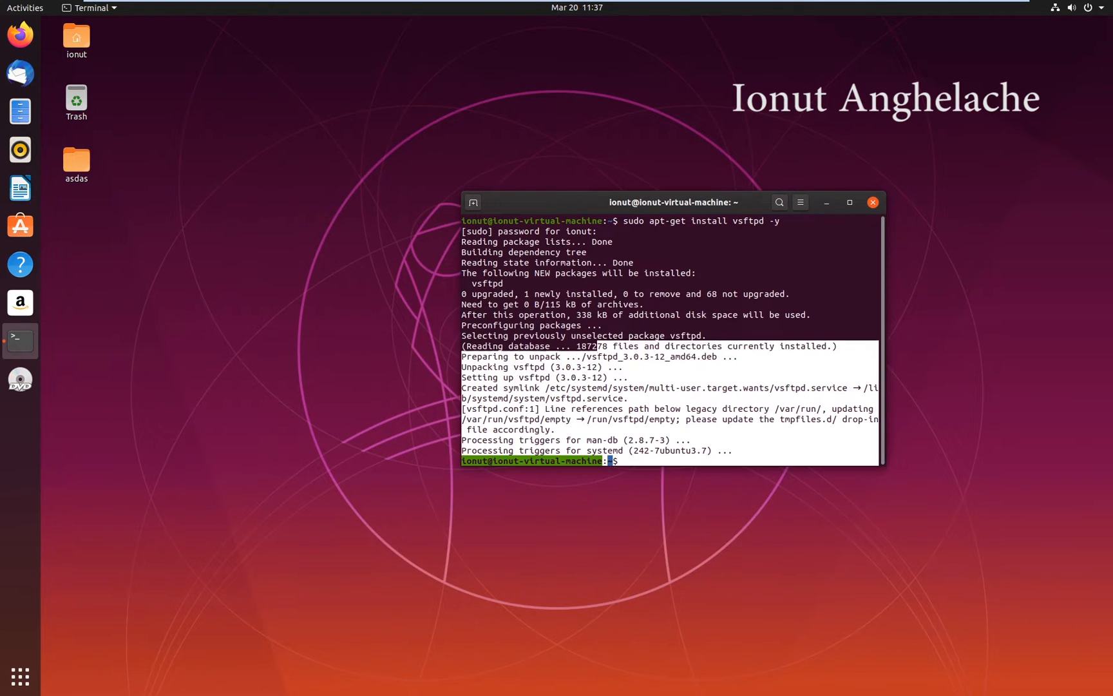
{"action": "left_click_drag", "start_coordinate": [690, 454], "coordinate": [662, 375]}
{"action": "left_click", "coordinate": [670, 454]}
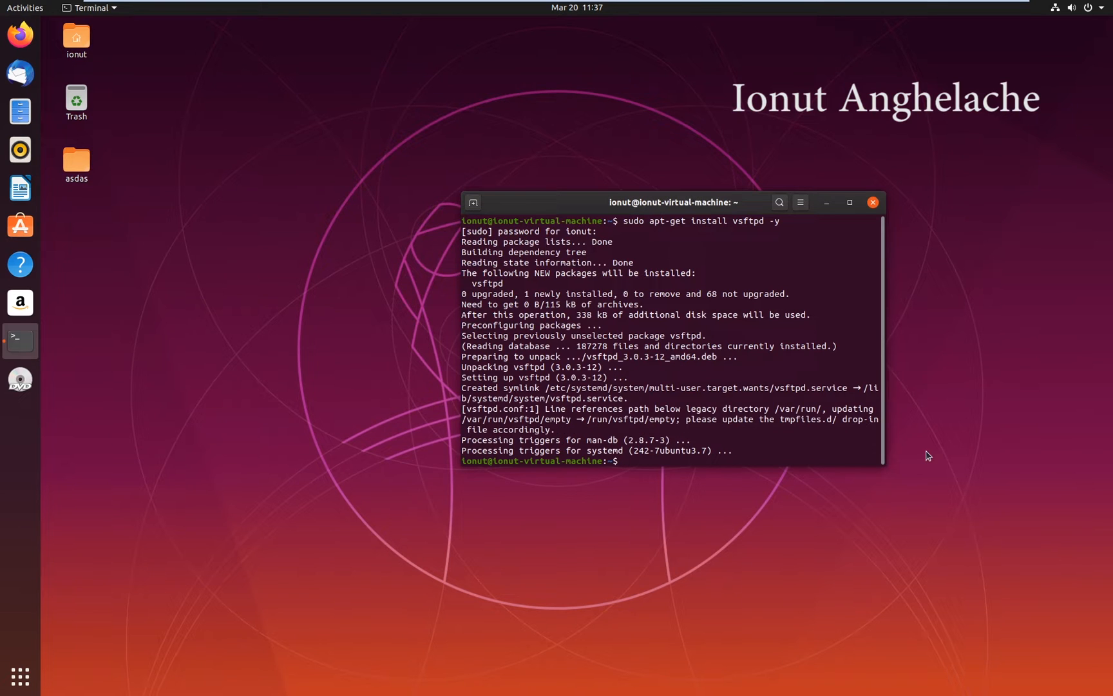
{"action": "type", "text": "sudo sy"}
{"action": "type", "text": "stec"}
- Run sudo systemctl status vsftpd.service, note it is active (running), and quit the pager
{"action": "key", "text": "BackSpace"}
{"action": "type", "text": "mctl "}
{"action": "type", "text": "status"}
{"action": "type", "text": " vsftpd"}
{"action": "key", "text": "Tab"}
{"action": "key", "text": "Return"}
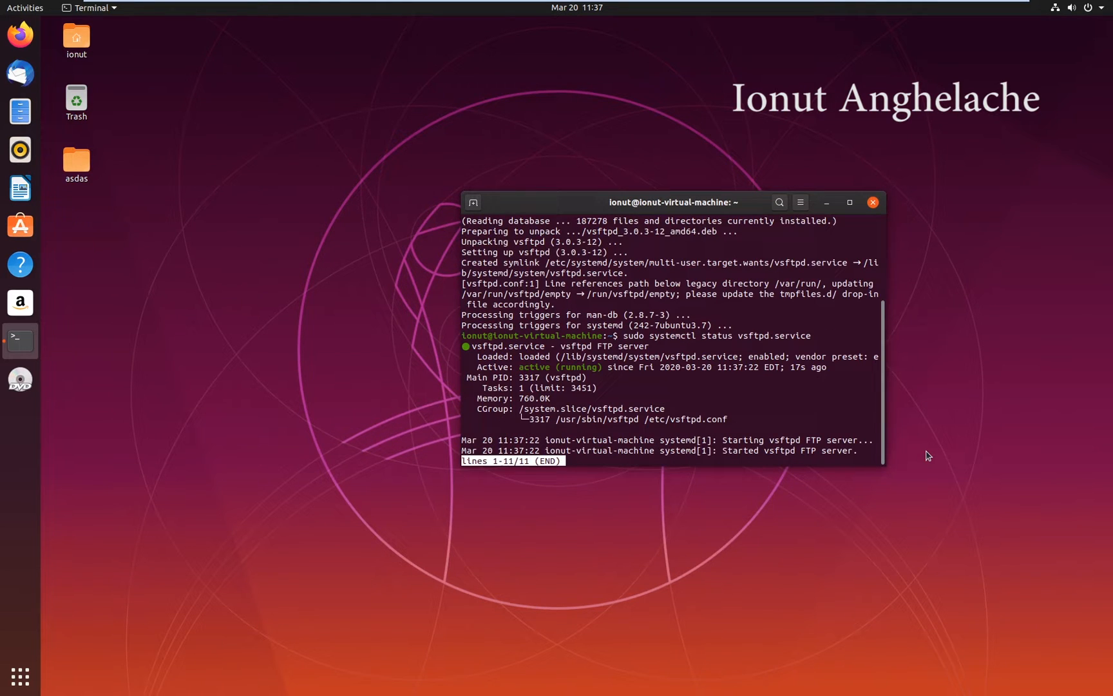
{"action": "left_click_drag", "start_coordinate": [464, 335], "coordinate": [650, 384]}
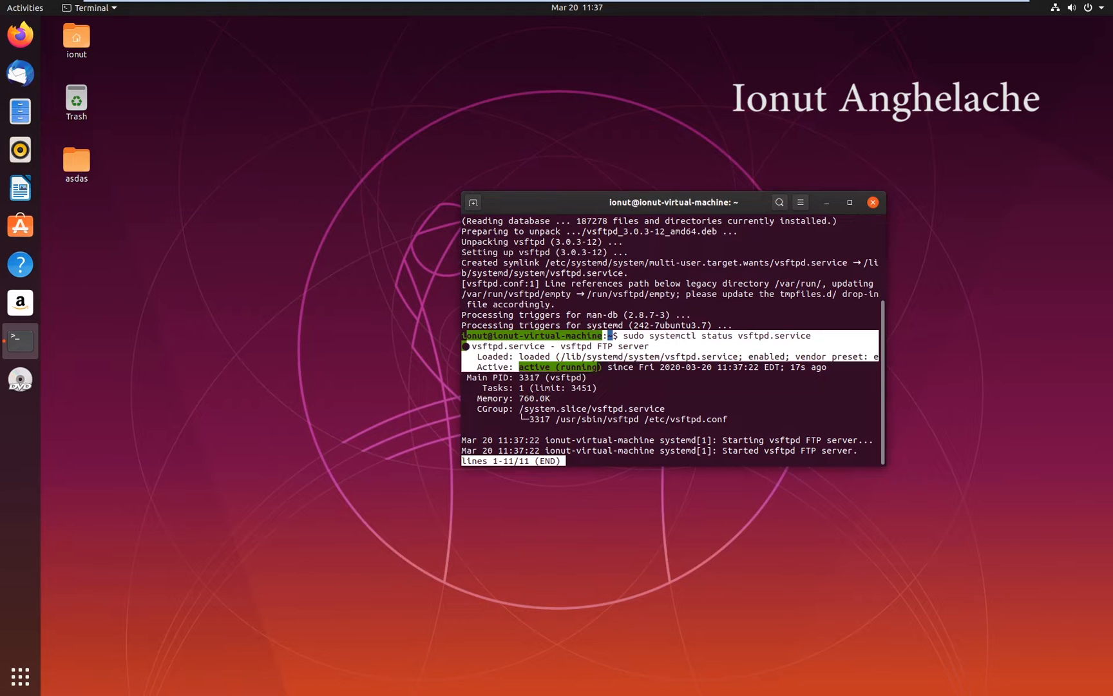
{"action": "left_click", "coordinate": [649, 384]}
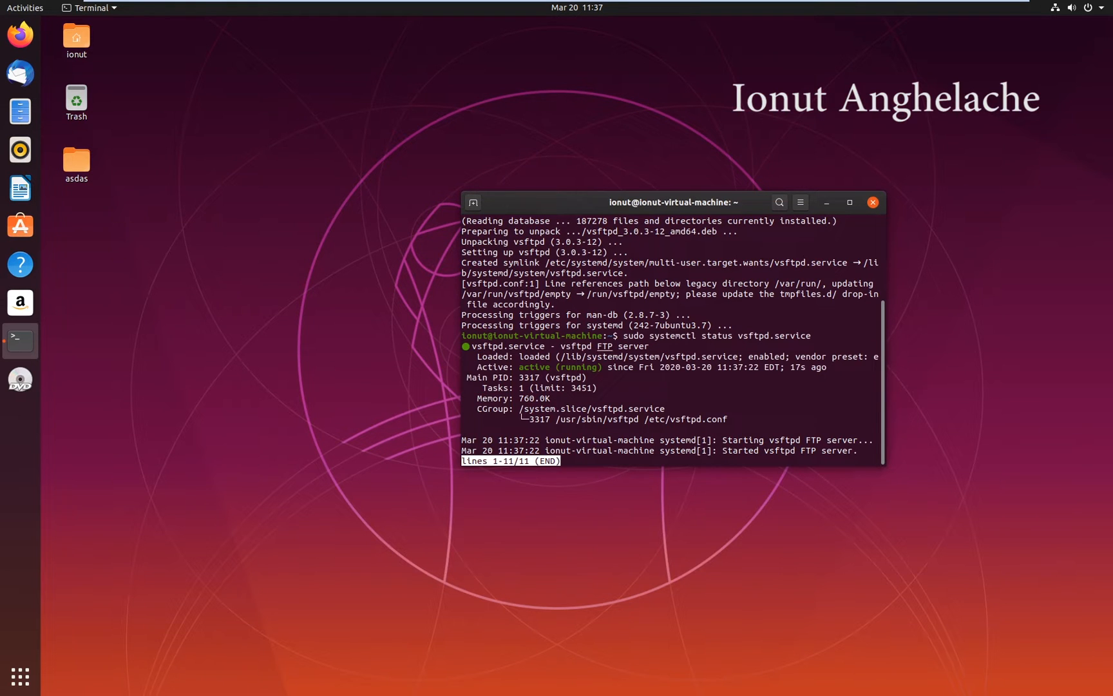
{"action": "key", "text": "q"}
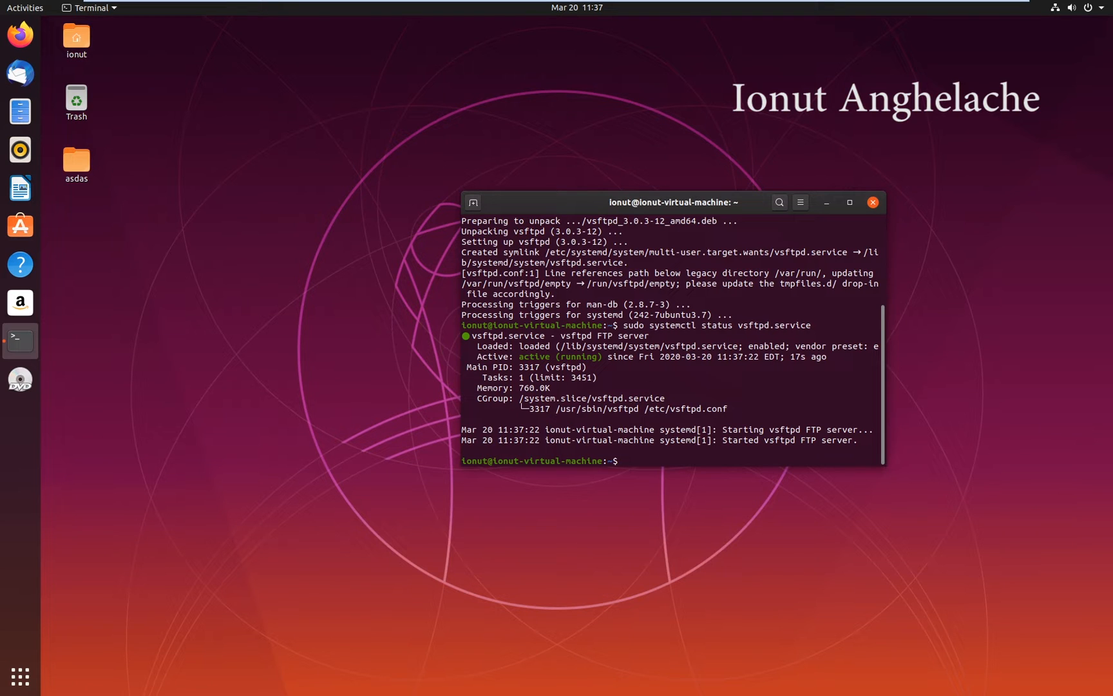
{"action": "type", "text": "cd "}
{"action": "type", "text": "/srv/ftp"}
- Change into /srv/ftp, list its contents, and ready sudo nano /etc/vsftpd.conf at the prompt
{"action": "key", "text": "Return"}
{"action": "type", "text": "ls"}
{"action": "key", "text": "Return"}
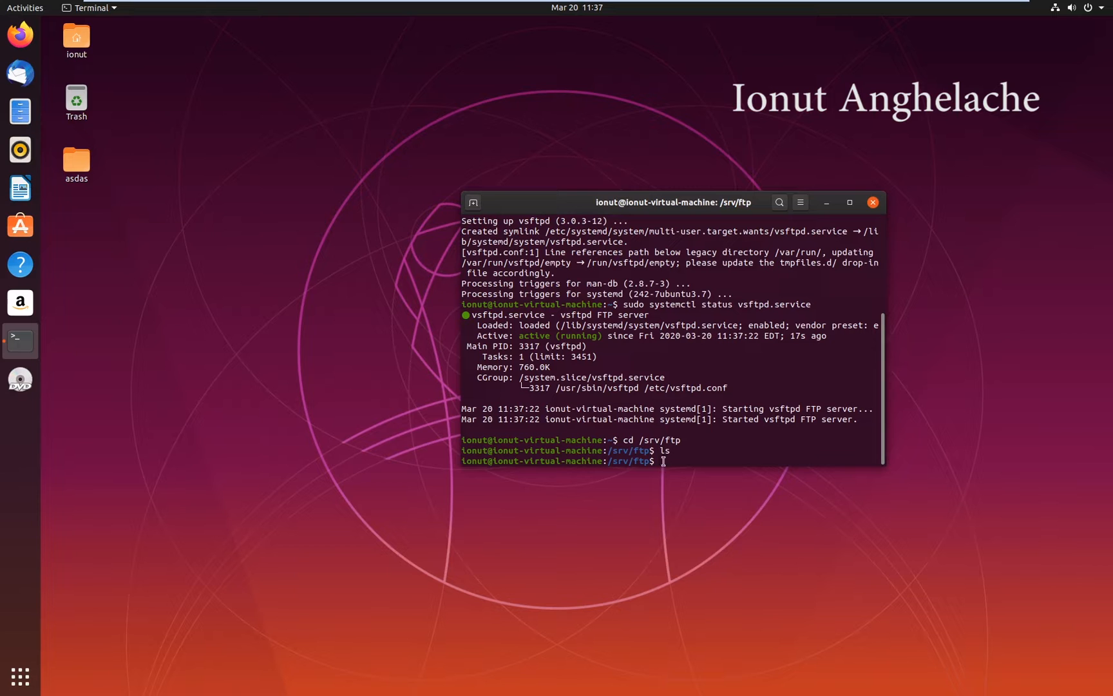
{"action": "double_click", "coordinate": [668, 460]}
{"action": "left_click", "coordinate": [668, 460]}
{"action": "mouse_move", "coordinate": [674, 202]}
{"action": "left_mouse_down"}
{"action": "mouse_move", "coordinate": [842, 196]}
{"action": "mouse_move", "coordinate": [821, 227]}
{"action": "left_mouse_up"}
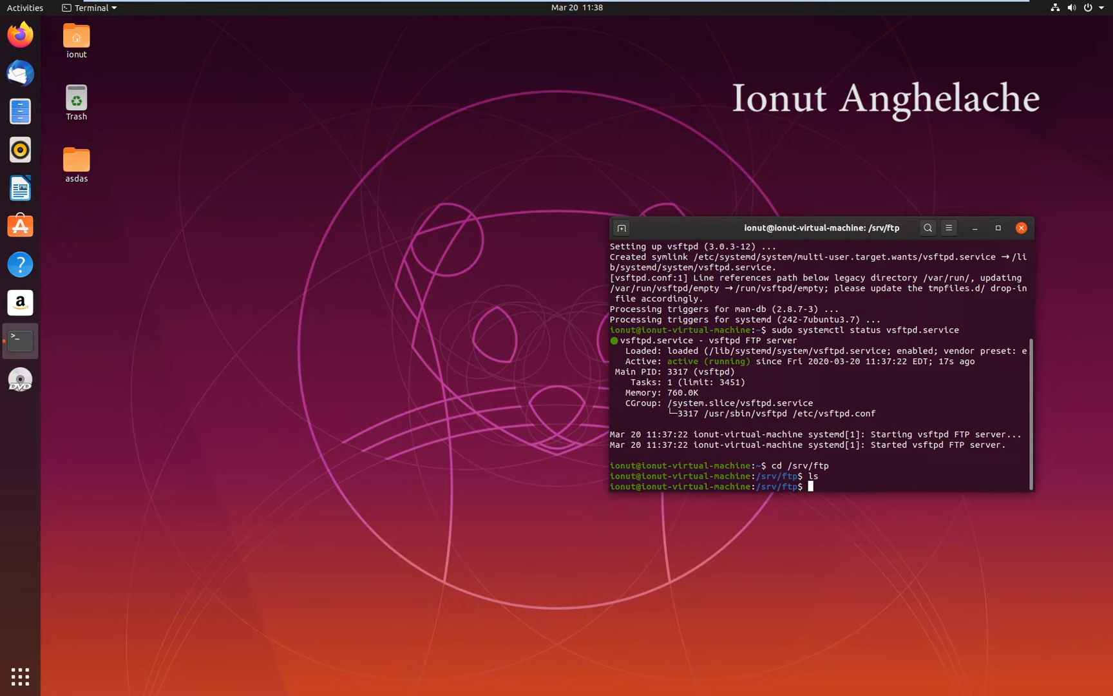
{"action": "type", "text": "sudo nano "}
{"action": "type", "text": "/etc/vsftpd.conf"}
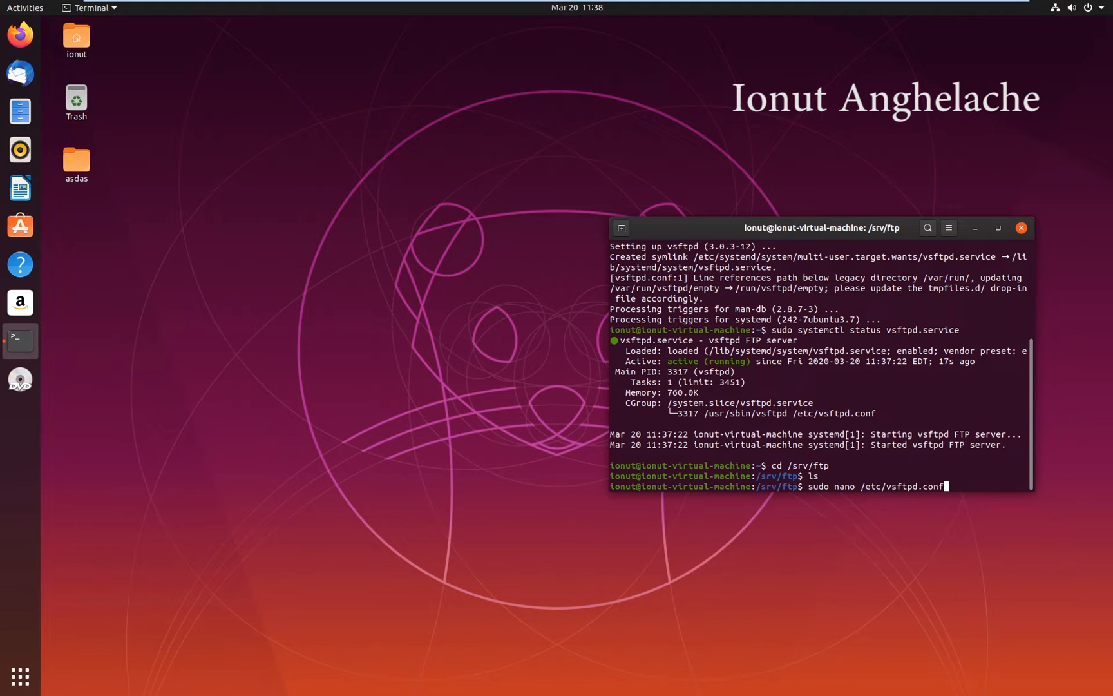
- Open /etc/vsftpd.conf in nano and change anonymous_enable from NO to yes
{"action": "key", "text": "Return"}
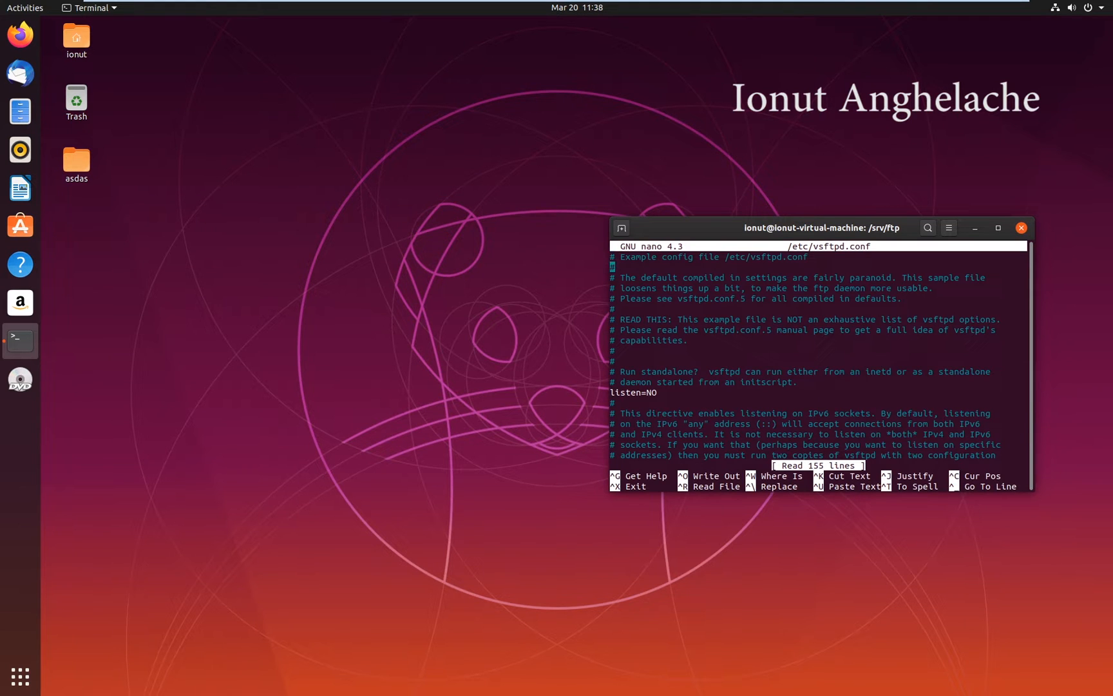
{"action": "key", "text": "Down"}
{"action": "key", "text": "Down"}
{"action": "key", "text": "Down"}
{"action": "key", "text": "Down"}
{"action": "key", "text": "Down"}
{"action": "key", "text": "Down"}
{"action": "key", "text": "Down"}
{"action": "key", "text": "Down"}
{"action": "key", "text": "Down"}
{"action": "key", "text": "Down"}
{"action": "key", "text": "Down"}
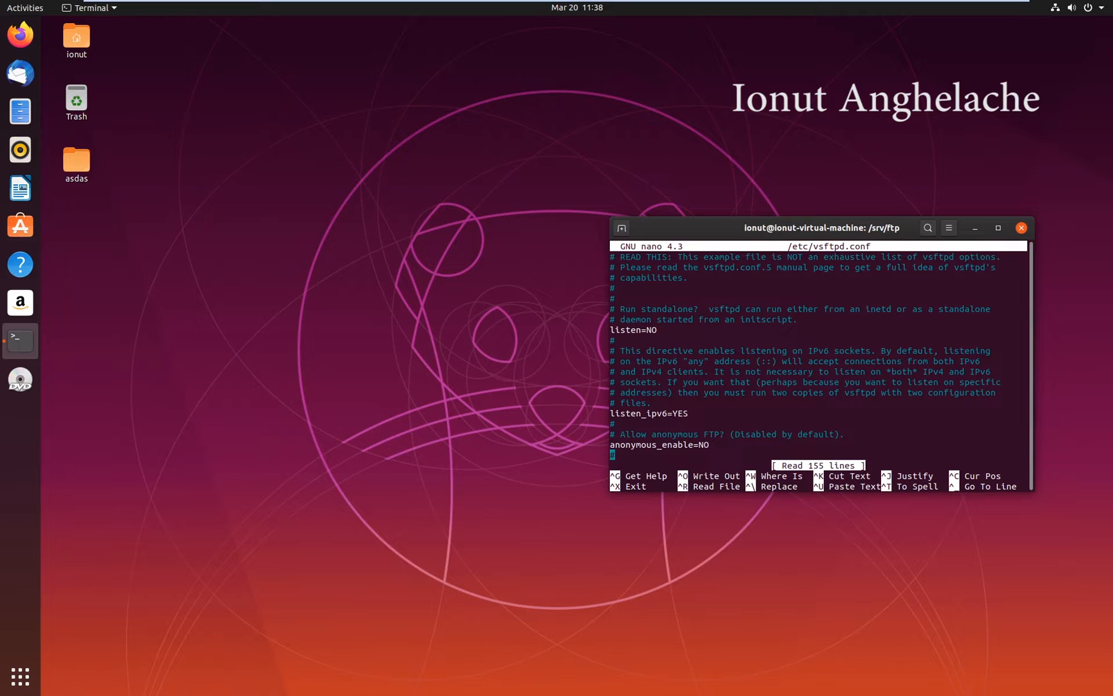
{"action": "key", "text": "Up"}
{"action": "key", "text": "Up"}
{"action": "key", "text": "Up"}
{"action": "key", "text": "Down"}
{"action": "key", "text": "Down"}
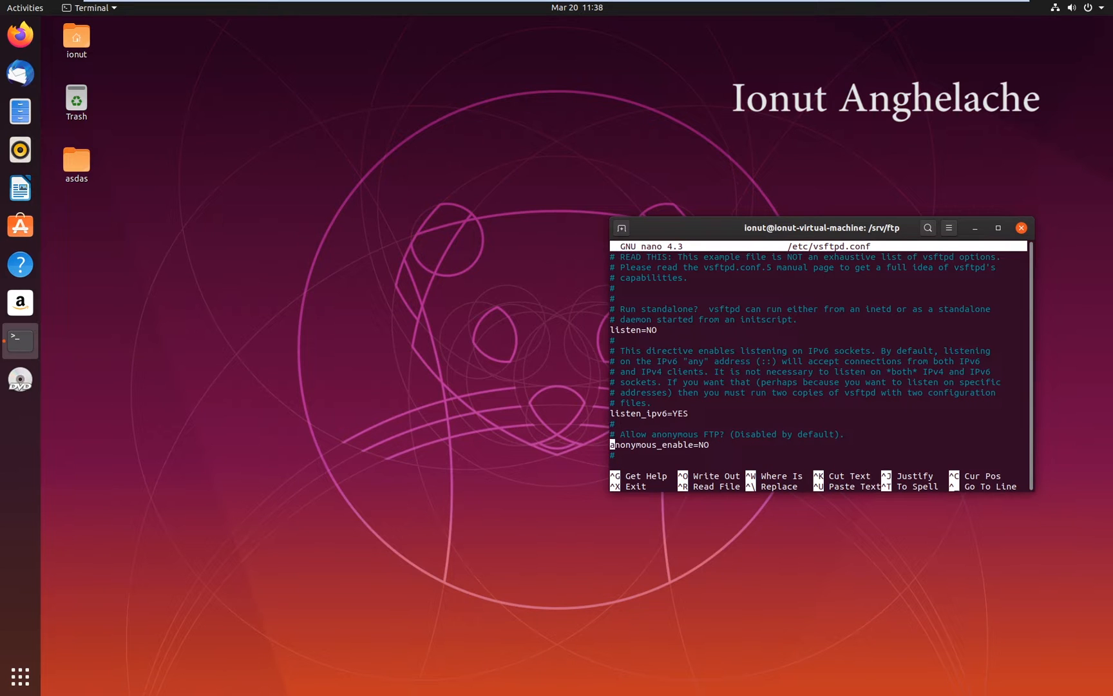
{"action": "key", "text": "Right"}
{"action": "key", "text": "Right"}
{"action": "key", "text": "Right"}
{"action": "key", "text": "Right"}
{"action": "key", "text": "Right"}
{"action": "key", "text": "Right"}
{"action": "key", "text": "Right"}
{"action": "key", "text": "BackSpace"}
{"action": "key", "text": "BackSpace"}
{"action": "type", "text": "yes"}
{"action": "key", "text": "Left"}
{"action": "key", "text": "Left"}
{"action": "key", "text": "Left"}
{"action": "key", "text": "Left"}
{"action": "key", "text": "Left"}
{"action": "key", "text": "Left"}
{"action": "key", "text": "Left"}
{"action": "key", "text": "Left"}
{"action": "key", "text": "Left"}
{"action": "key", "text": "Left"}
{"action": "key", "text": "Left"}
- Uncomment the write_enable=YES line
{"action": "key", "text": "Down"}
{"action": "key", "text": "Down"}
{"action": "key", "text": "Down"}
{"action": "key", "text": "Down"}
{"action": "key", "text": "Down"}
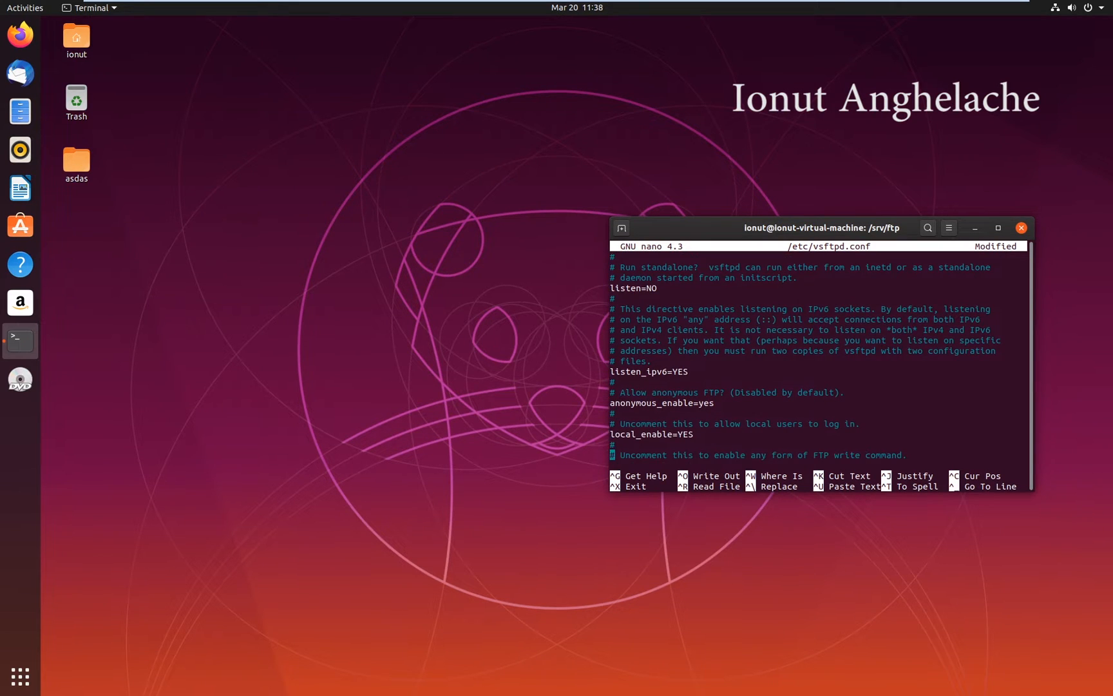
{"action": "key", "text": "Down"}
{"action": "key", "text": "Down"}
{"action": "key", "text": "Down"}
{"action": "key", "text": "Up"}
{"action": "key", "text": "Up"}
{"action": "key", "text": "Right"}
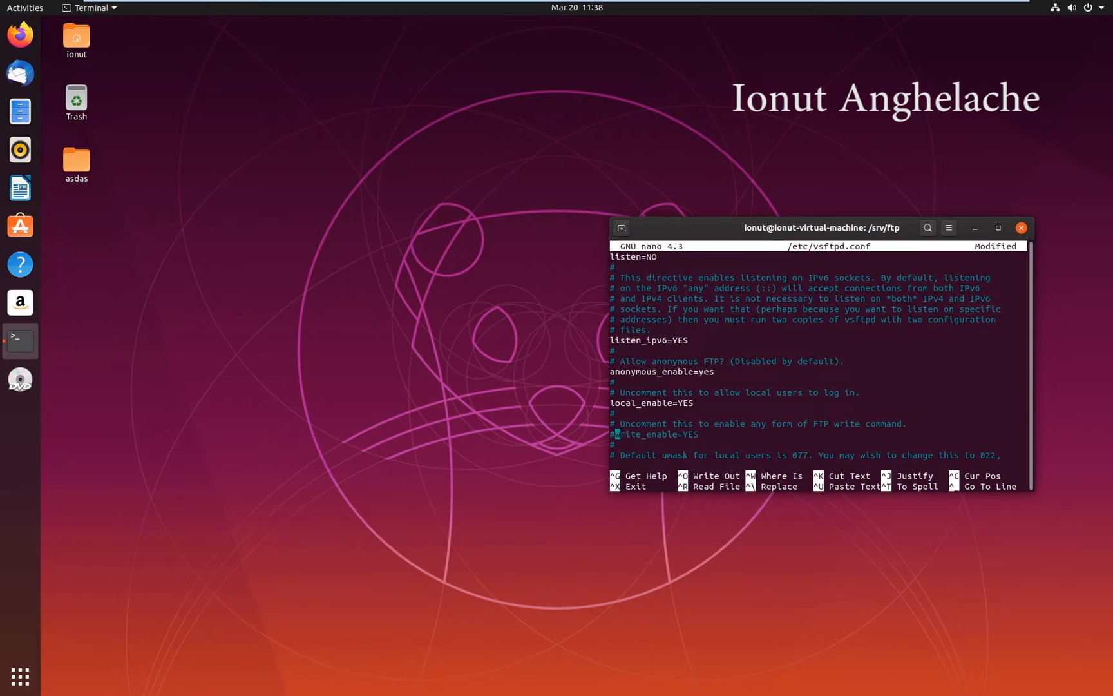
{"action": "key", "text": "Right"}
{"action": "key", "text": "Right"}
{"action": "key", "text": "Right"}
{"action": "key", "text": "Right"}
{"action": "key", "text": "Right"}
{"action": "key", "text": "Right"}
{"action": "key", "text": "Left"}
{"action": "key", "text": "Left"}
{"action": "key", "text": "Left"}
{"action": "key", "text": "Left"}
{"action": "key", "text": "Right"}
{"action": "key", "text": "Right"}
{"action": "key", "text": "Right"}
{"action": "key", "text": "Right"}
{"action": "key", "text": "Right"}
{"action": "key", "text": "Left"}
{"action": "key", "text": "Left"}
{"action": "key", "text": "Left"}
{"action": "key", "text": "Left"}
{"action": "key", "text": "Left"}
{"action": "key", "text": "Left"}
{"action": "key", "text": "BackSpace"}
{"action": "key", "text": "Right"}
{"action": "key", "text": "Right"}
{"action": "key", "text": "Right"}
{"action": "key", "text": "Right"}
{"action": "key", "text": "Right"}
{"action": "key", "text": "Right"}
{"action": "key", "text": "Right"}
- Exit nano, agreeing to save the modified configuration
{"action": "left_click_drag", "start_coordinate": [775, 229], "coordinate": [604, 195]}
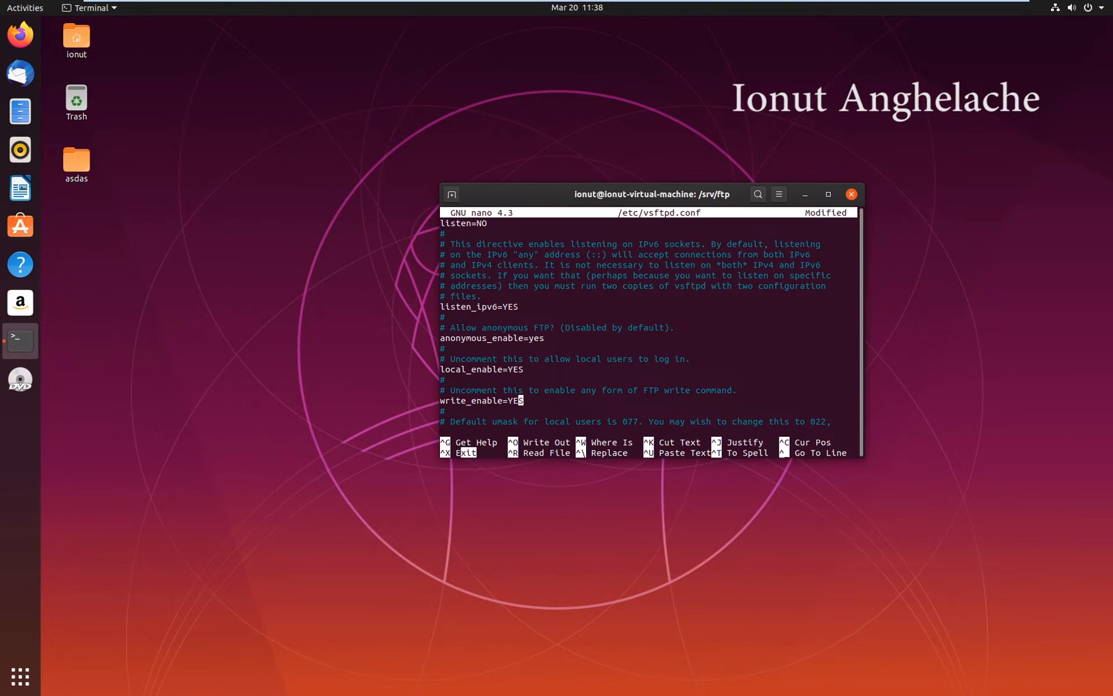
{"action": "left_click", "coordinate": [607, 383]}
{"action": "key", "text": "ctrl+x"}
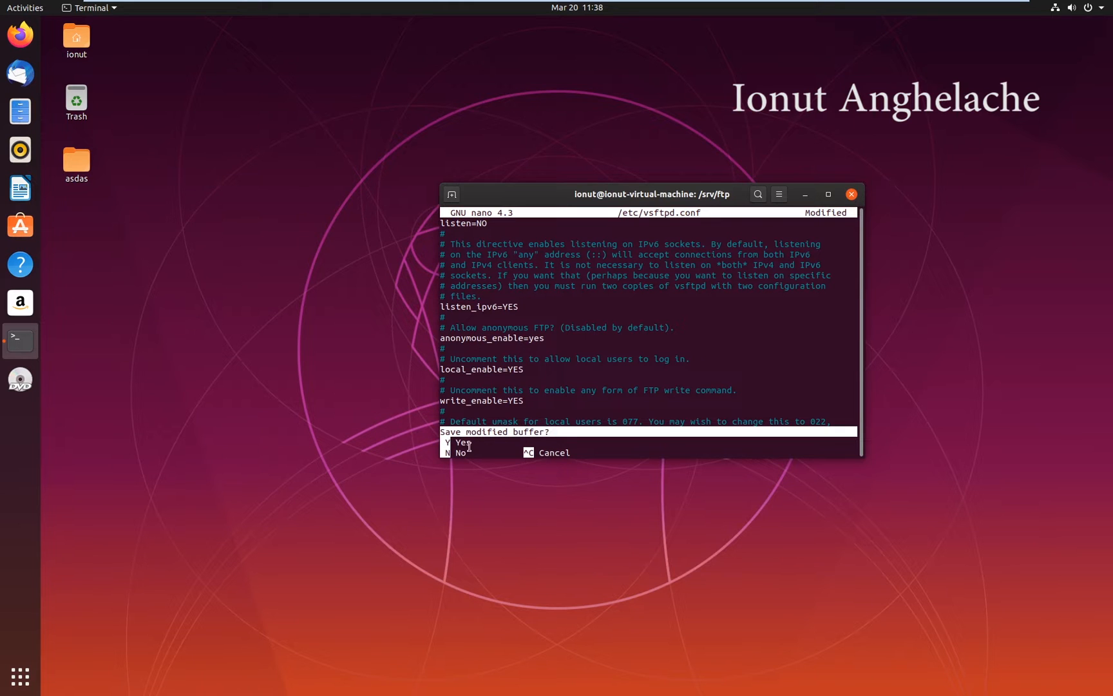
{"action": "key", "text": "y"}
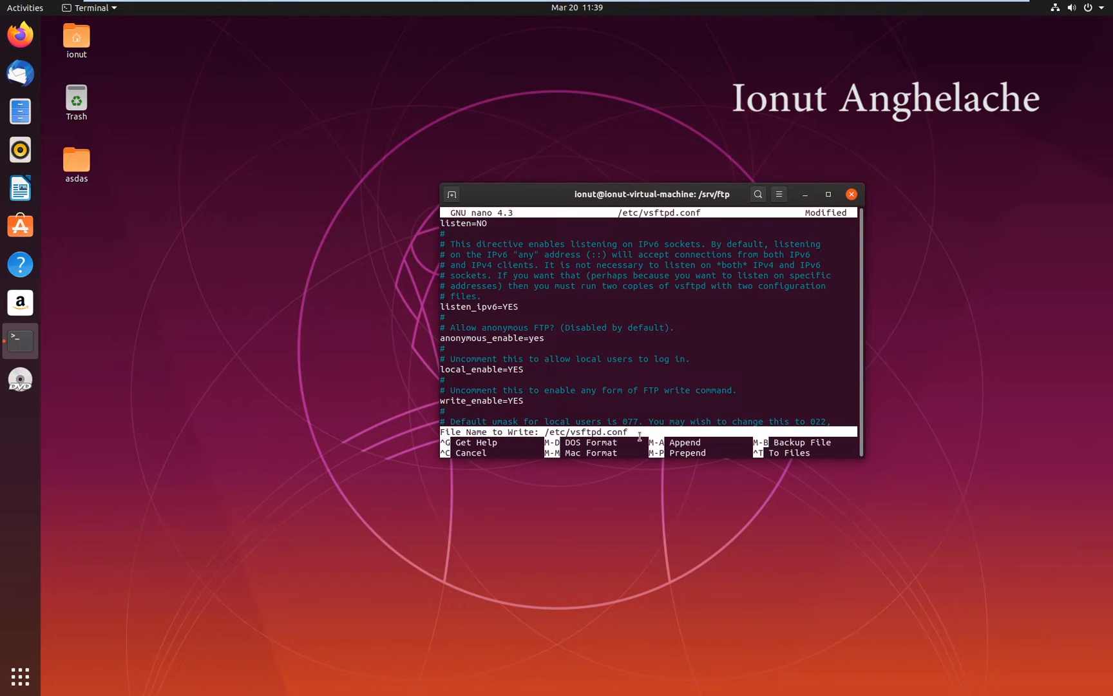
- Write the file, restart vsftpd.service, confirm its status is active, and quit the pager
{"action": "key", "text": "Return"}
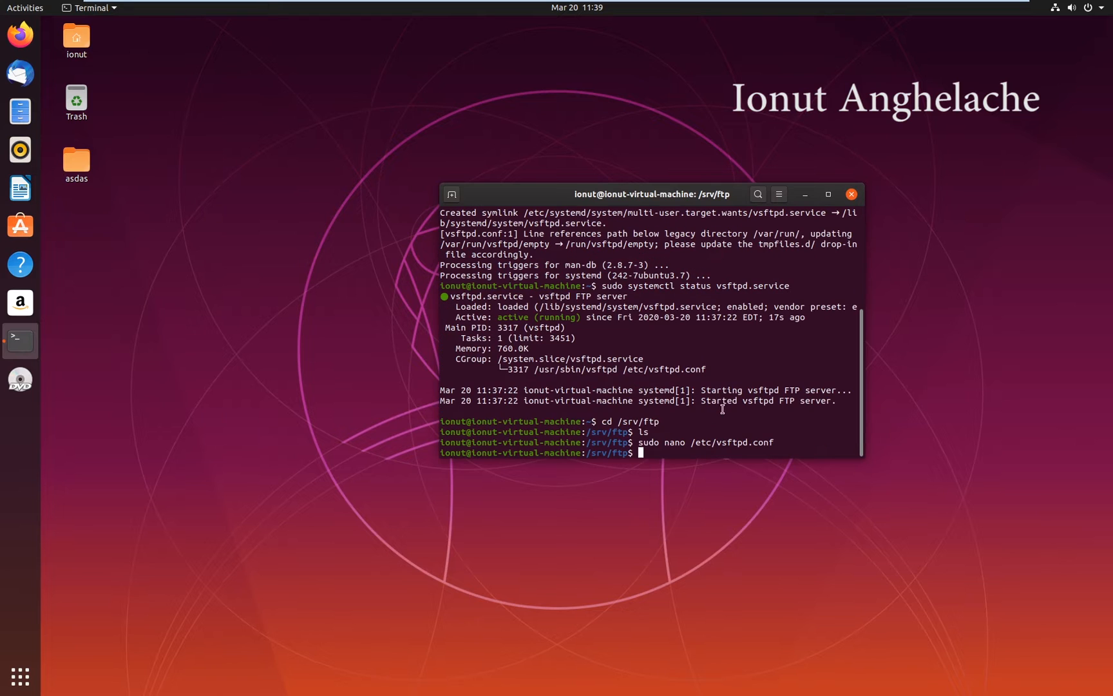
{"action": "type", "text": "sudo systemc"}
{"action": "type", "text": "tl restart vsf"}
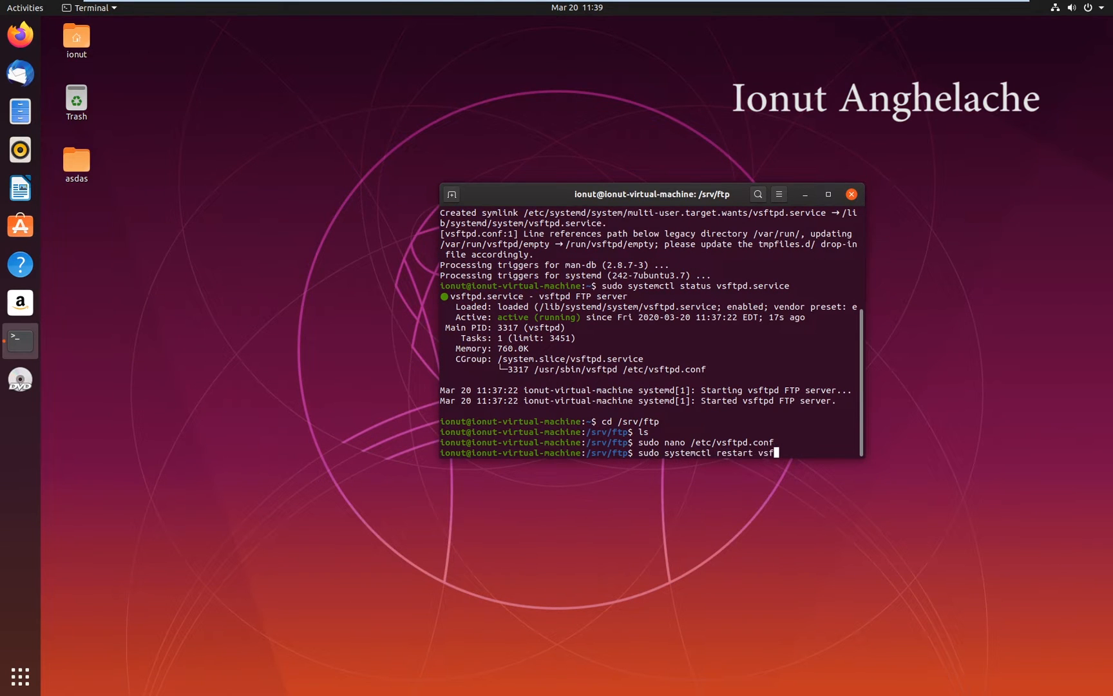
{"action": "type", "text": "tpd.service"}
{"action": "key", "text": "Return"}
{"action": "type", "text": "udo "}
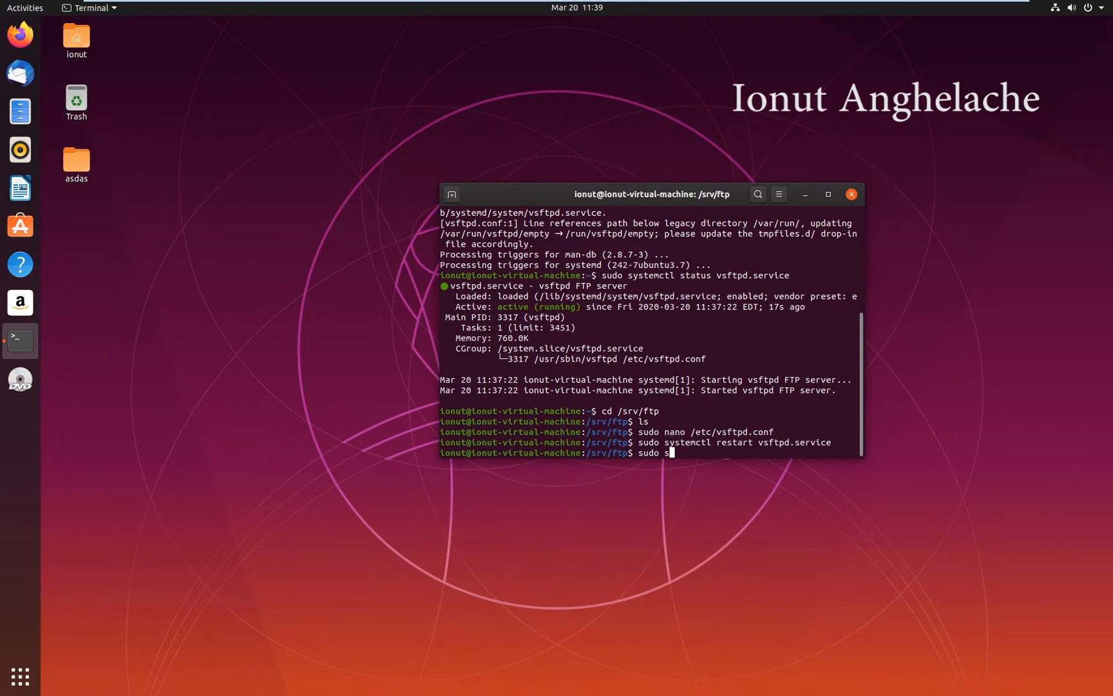
{"action": "type", "text": "systemctl status "}
{"action": "type", "text": "vsftpd.service"}
{"action": "key", "text": "Return"}
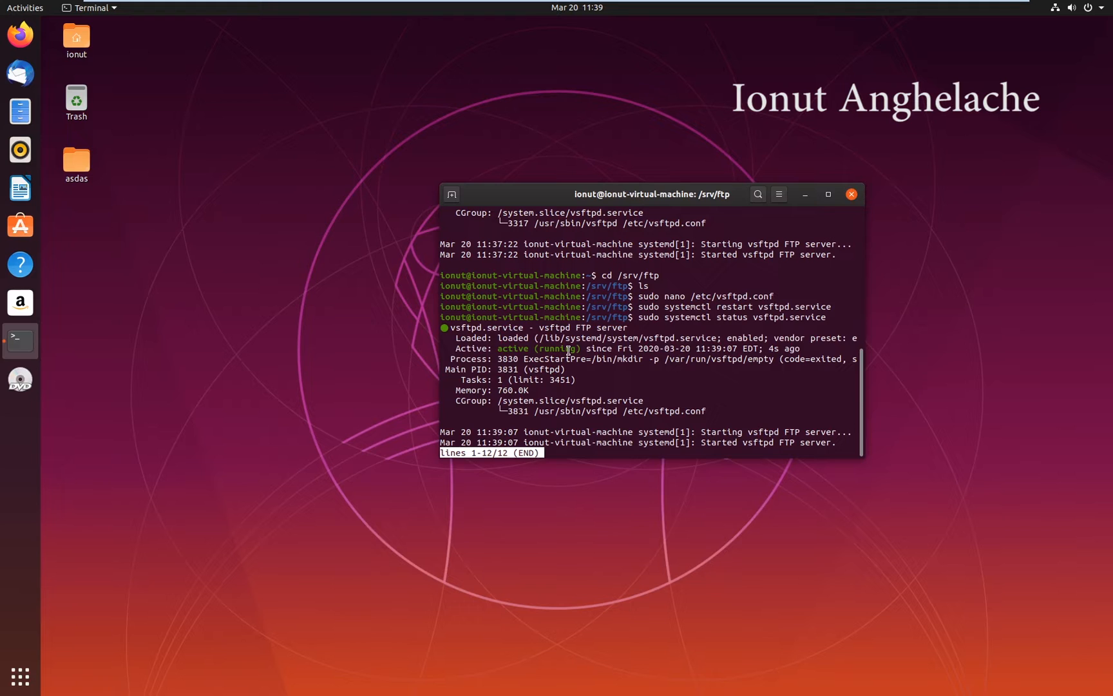
{"action": "key", "text": "q"}
{"action": "key", "text": "Return"}
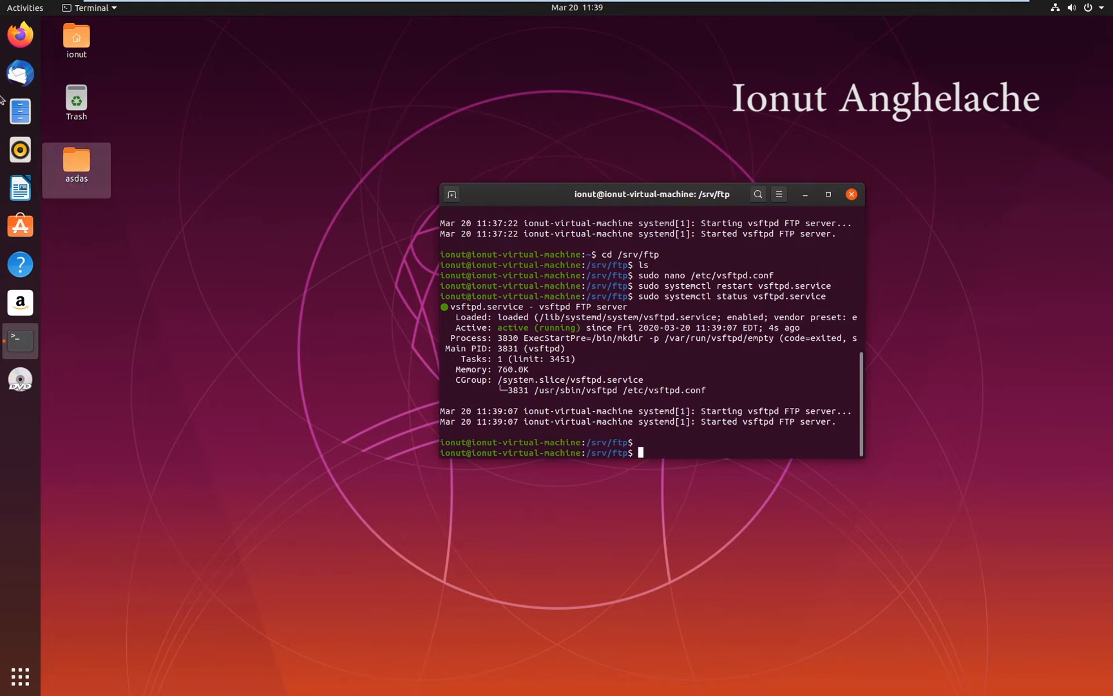
{"action": "left_click_drag", "start_coordinate": [579, 200], "coordinate": [743, 256]}
- Launch Firefox and browse to ftp://localhost to see the empty index listing
{"action": "left_click", "coordinate": [20, 35]}
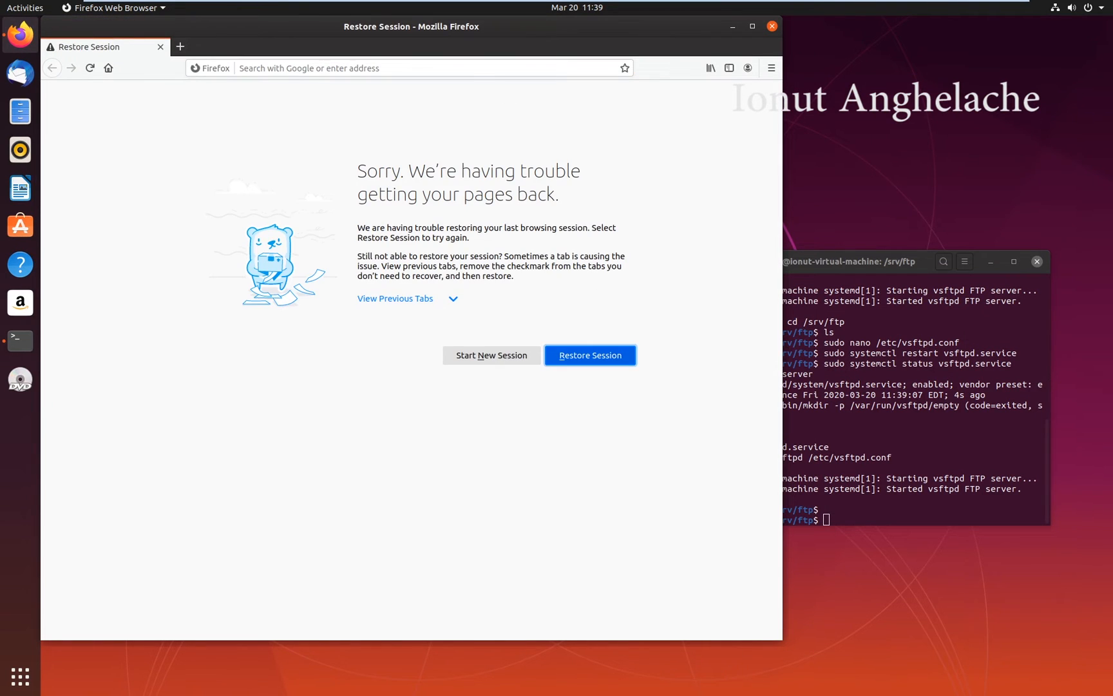
{"action": "left_click", "coordinate": [465, 67]}
{"action": "type", "text": "ftp"}
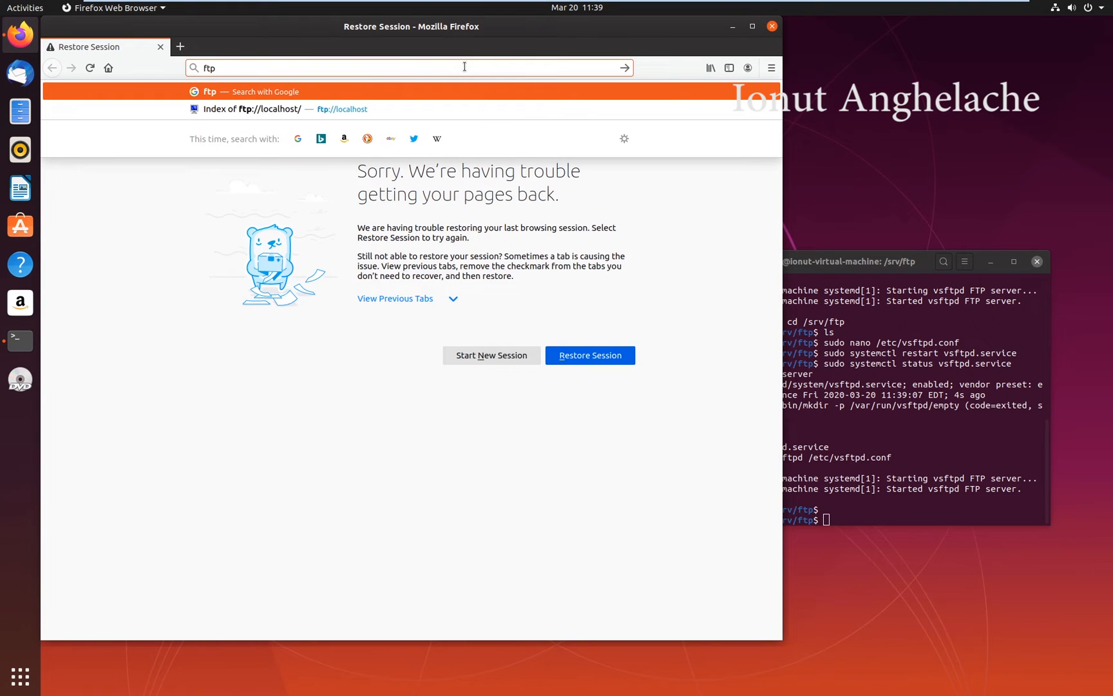
{"action": "type", "text": "://localhost"}
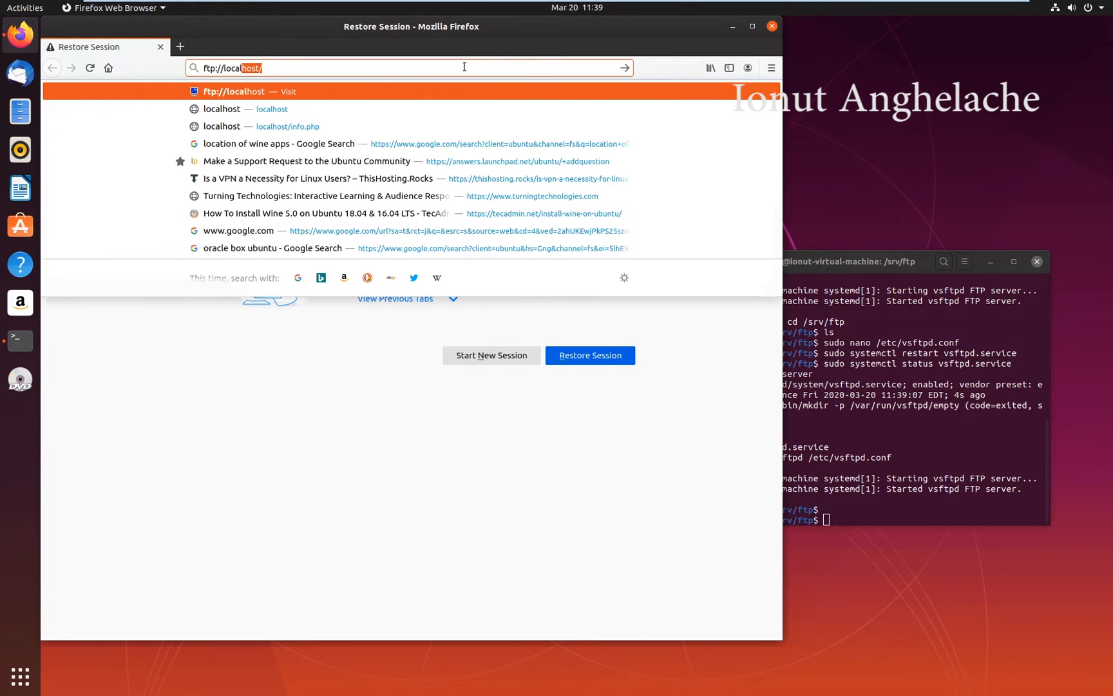
{"action": "key", "text": "Return"}
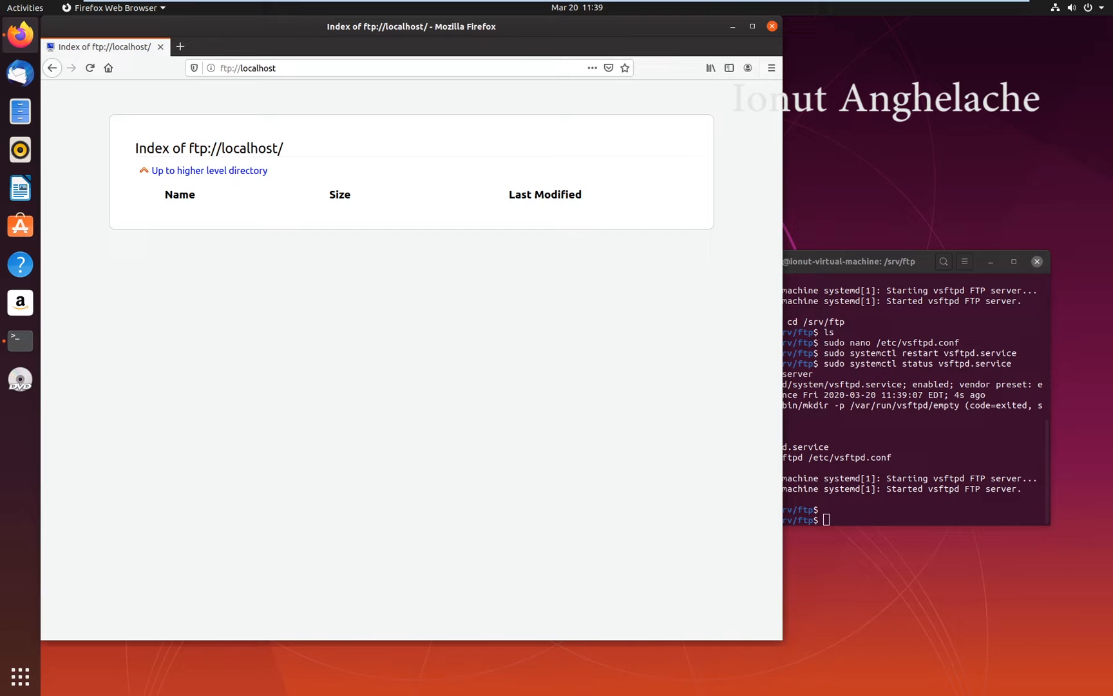
- Create the Whatever folder with sudo mkdir and reload the FTP listing to show it
{"action": "left_click", "coordinate": [894, 500]}
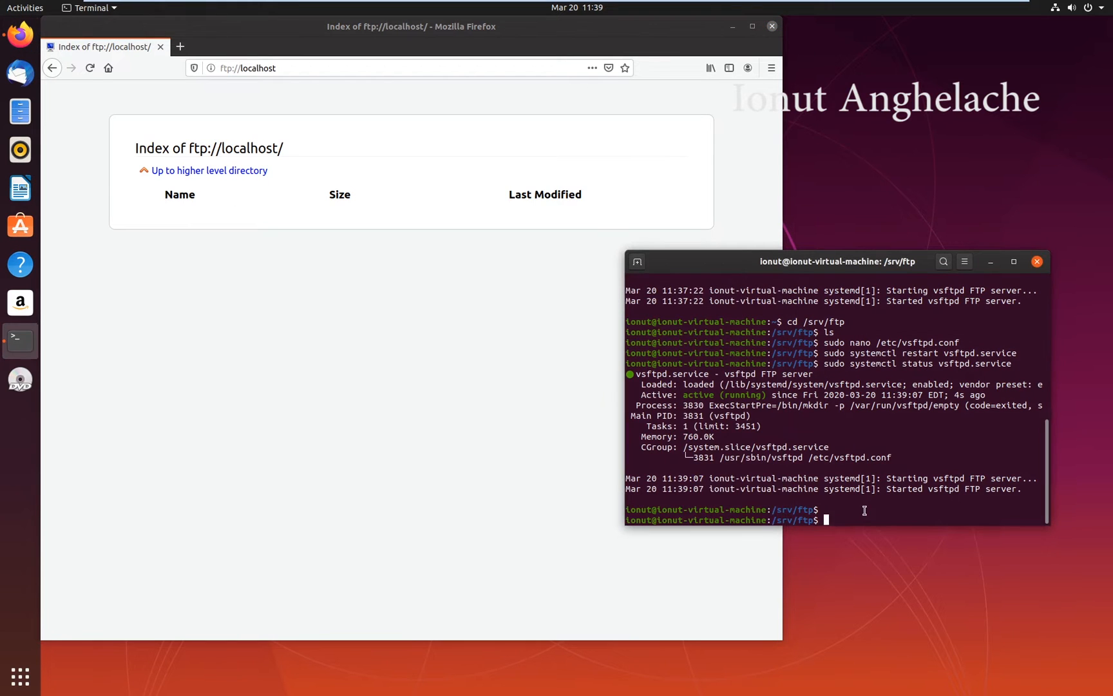
{"action": "type", "text": "ls"}
{"action": "key", "text": "Return"}
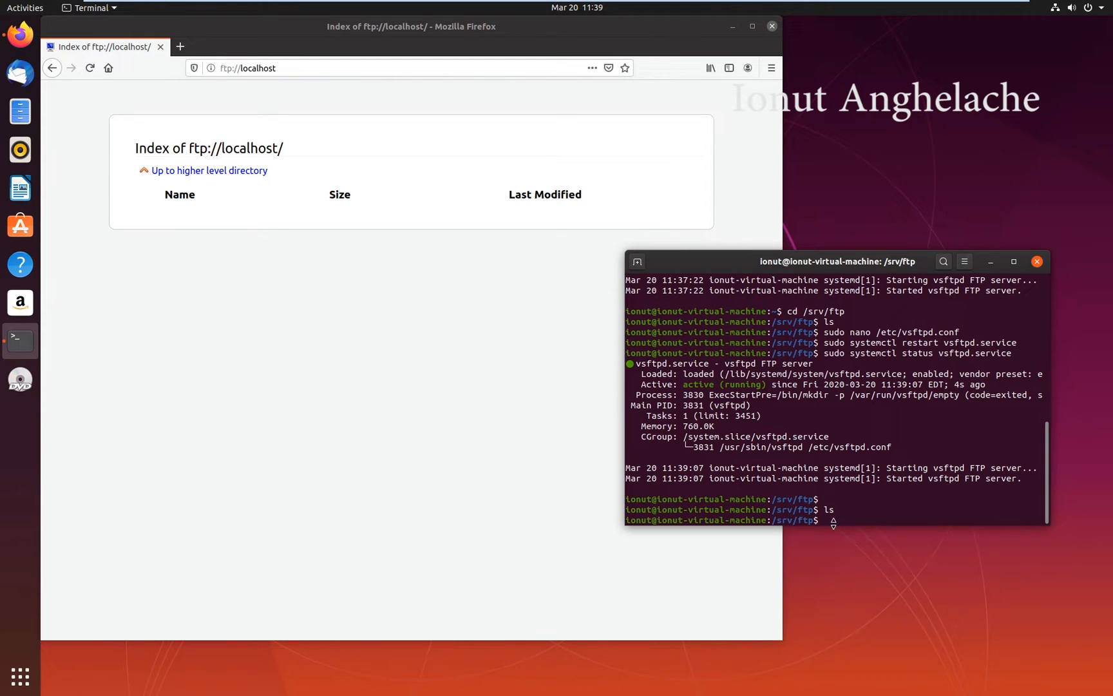
{"action": "mouse_move", "coordinate": [833, 520]}
{"action": "left_mouse_down"}
{"action": "mouse_move", "coordinate": [693, 520]}
{"action": "mouse_move", "coordinate": [823, 521]}
{"action": "left_mouse_up"}
{"action": "type", "text": "sudo mkdir "}
{"action": "type", "text": "Whate"}
{"action": "type", "text": "ver"}
{"action": "key", "text": "Return"}
{"action": "left_click", "coordinate": [317, 363]}
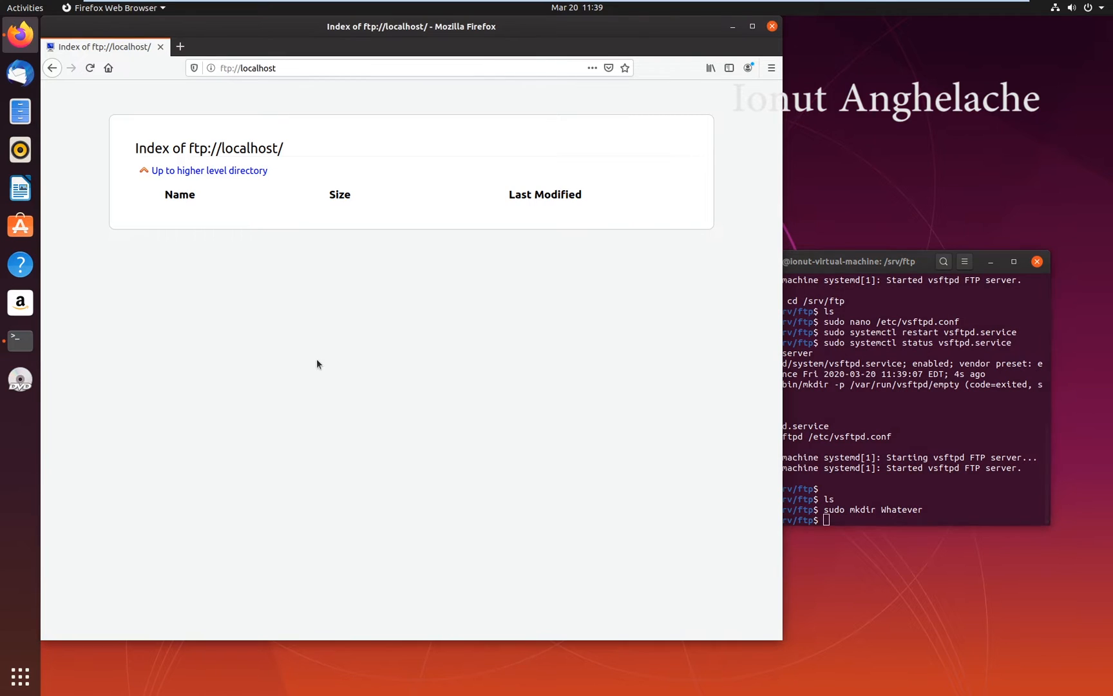
{"action": "key", "text": "F5"}
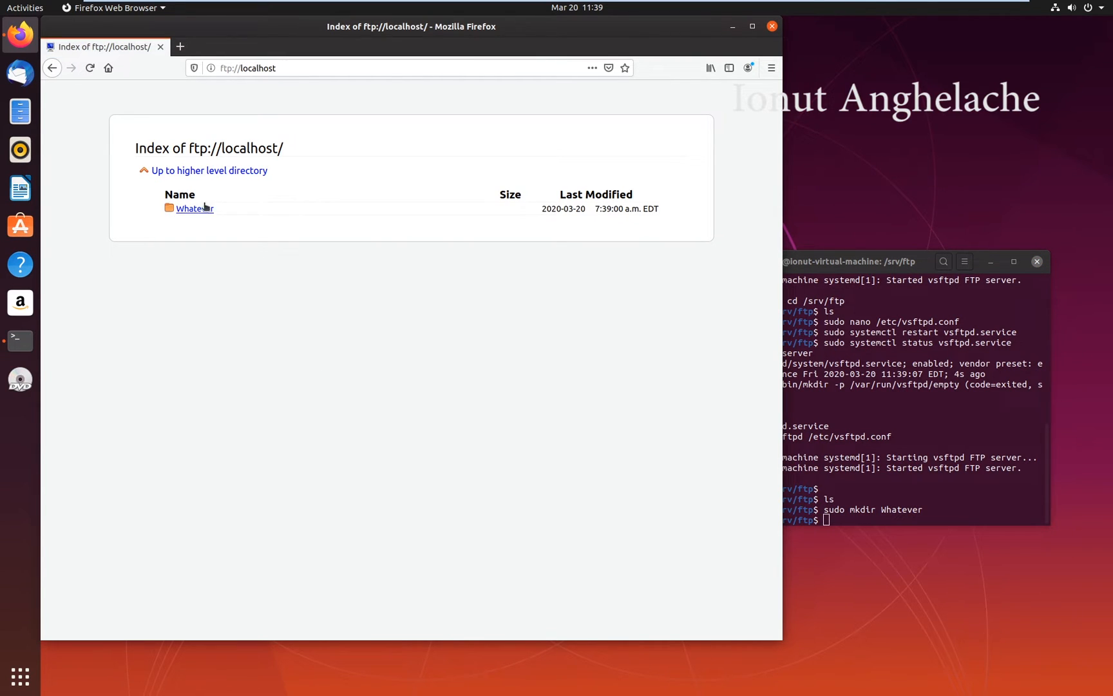
- Create admin.txt, write "administrator was here" in nano, and save it
{"action": "left_click", "coordinate": [924, 494]}
{"action": "type", "text": "s"}
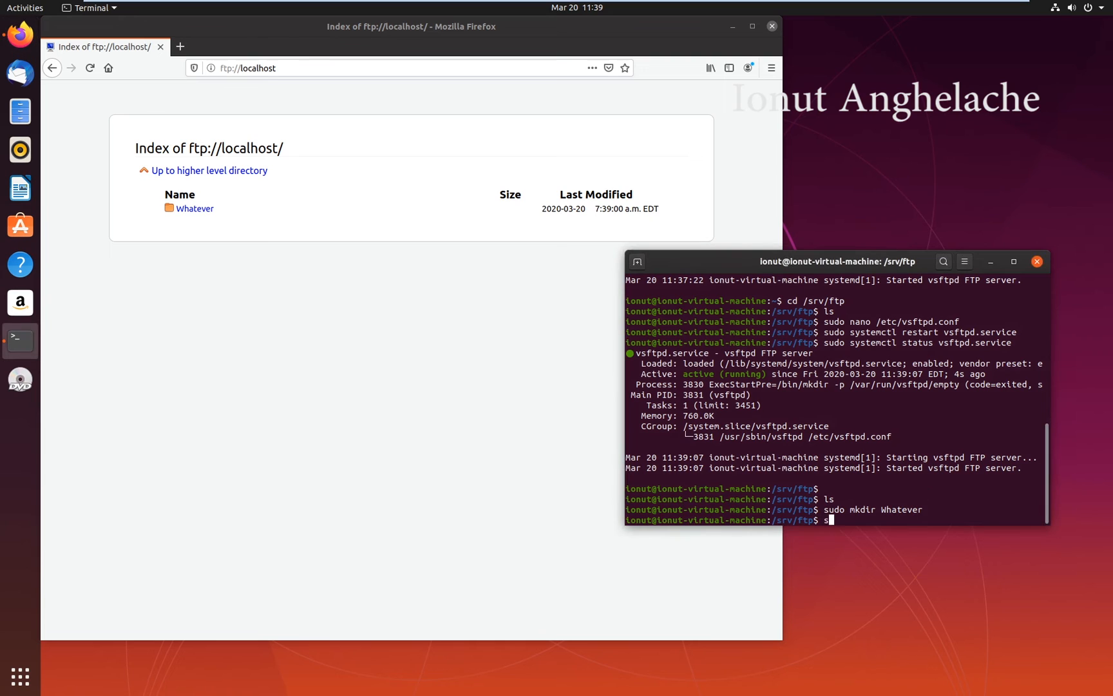
{"action": "type", "text": "udo touch "}
{"action": "type", "text": "admin.tx"}
{"action": "type", "text": "t"}
{"action": "key", "text": "Return"}
{"action": "type", "text": "sudo nano "}
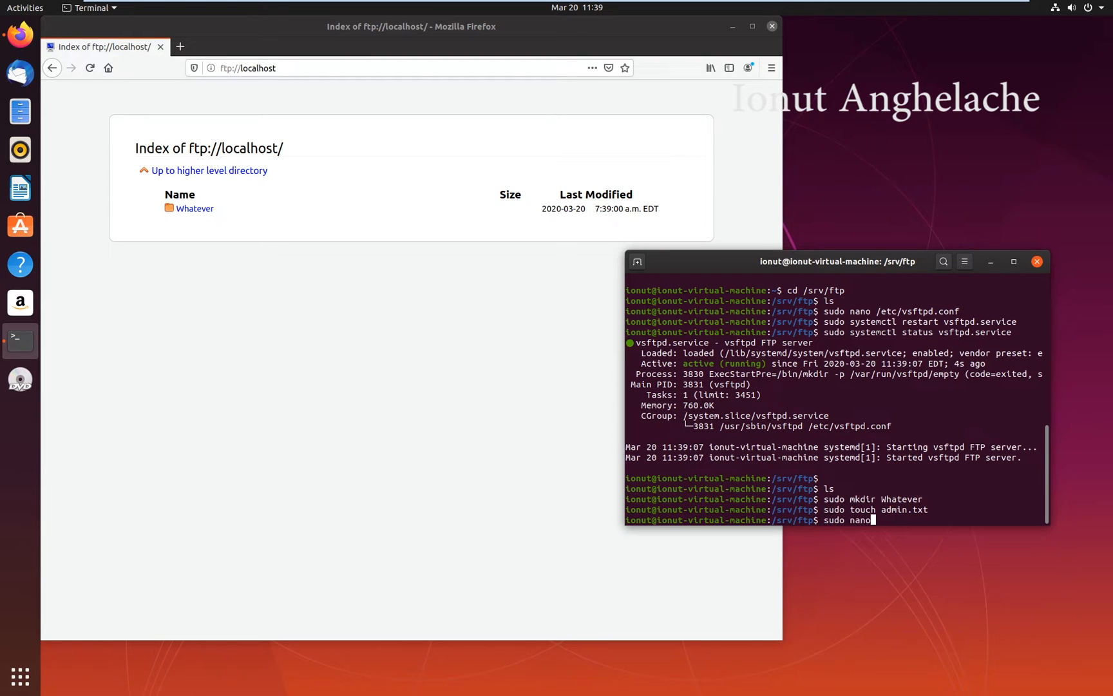
{"action": "type", "text": "admin.txt"}
{"action": "key", "text": "Return"}
{"action": "type", "text": "admi"}
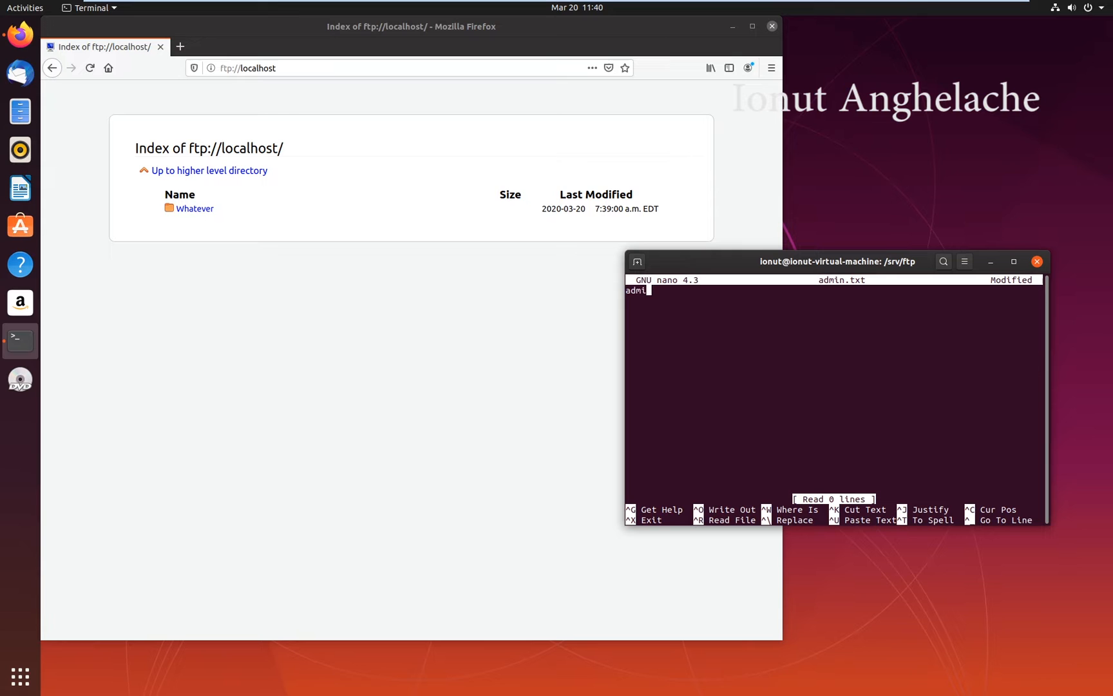
{"action": "type", "text": "nistrator was here"}
{"action": "key", "text": "ctrl+x"}
{"action": "key", "text": "y"}
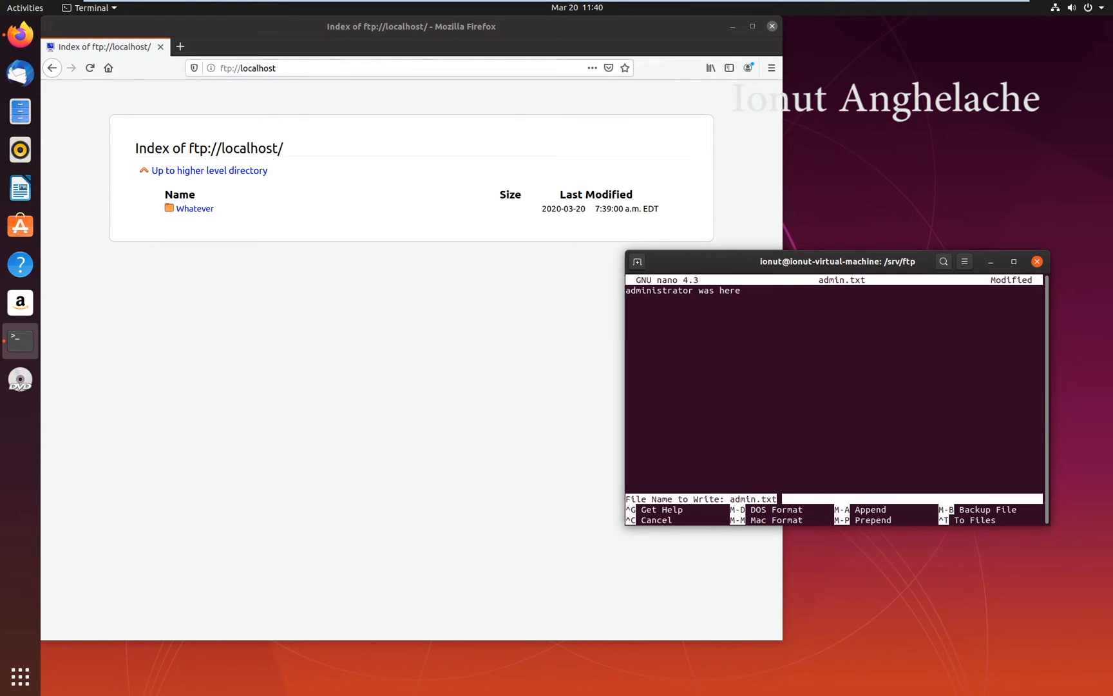
{"action": "key", "text": "Return"}
- Reload the FTP listing and open admin.txt from it in Text Editor
{"action": "left_click", "coordinate": [396, 363]}
{"action": "key", "text": "F5"}
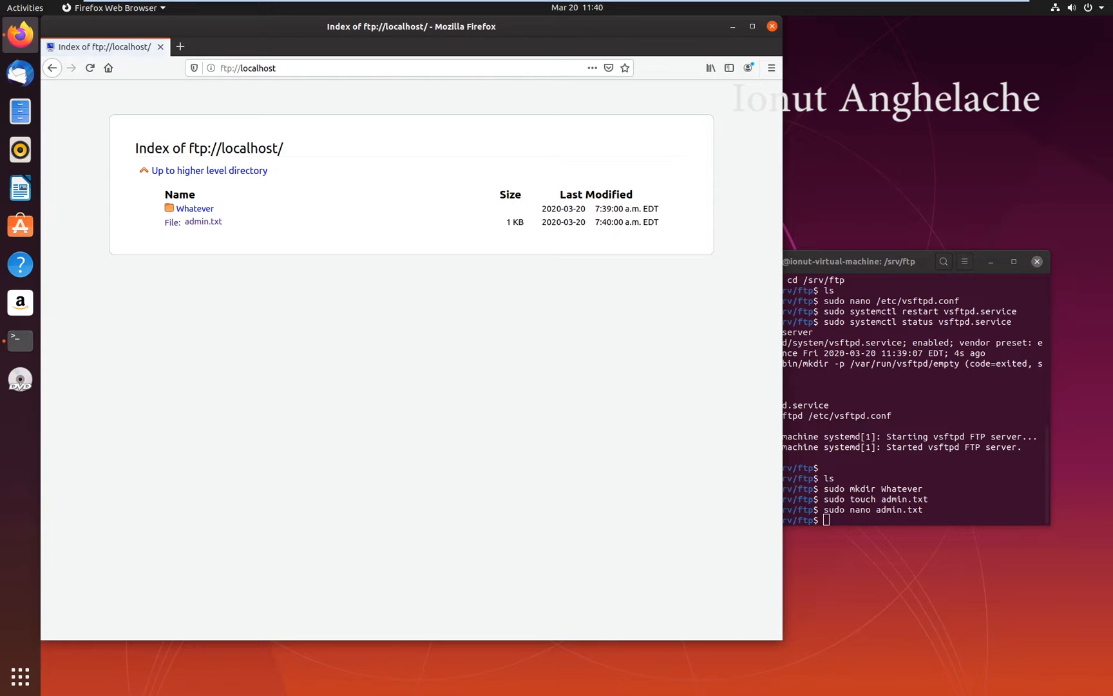
{"action": "left_click", "coordinate": [210, 223]}
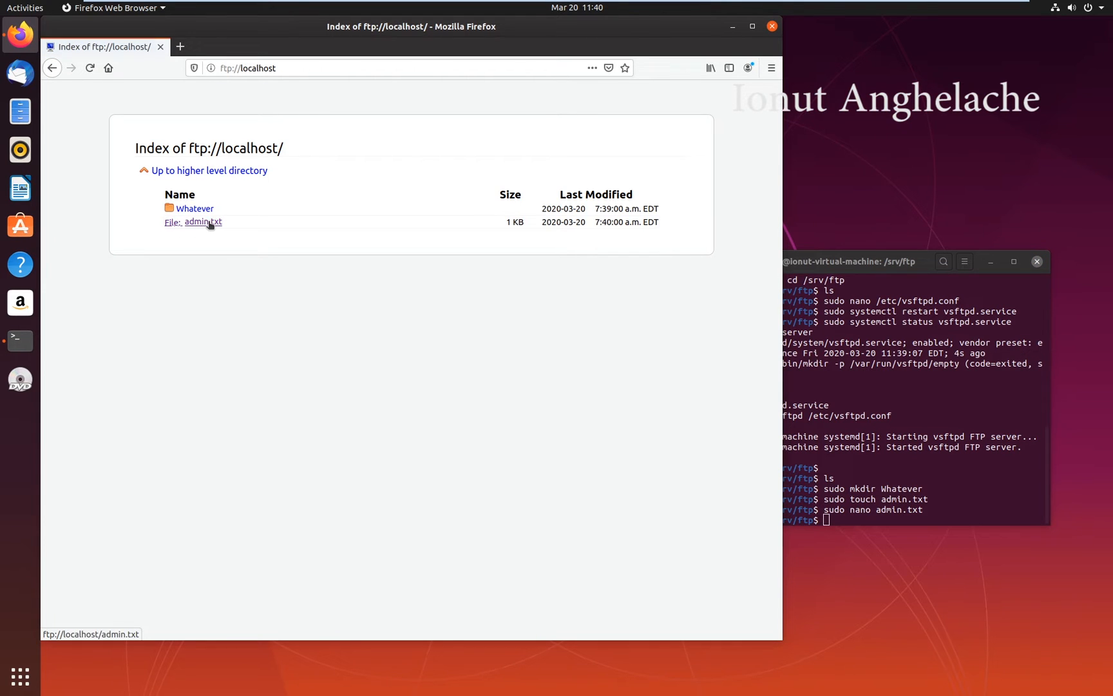
{"action": "key", "text": "Return"}
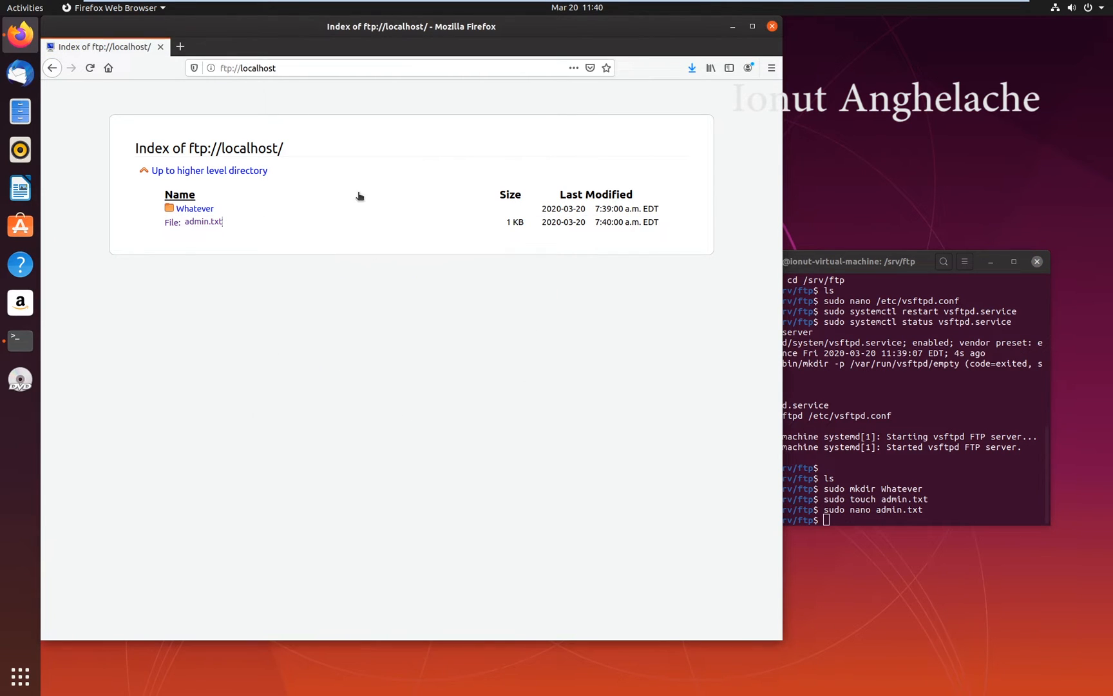
- Check the "administrator was here" line, close the editor, and return to the terminal
{"action": "left_click_drag", "start_coordinate": [185, 72], "coordinate": [68, 71]}
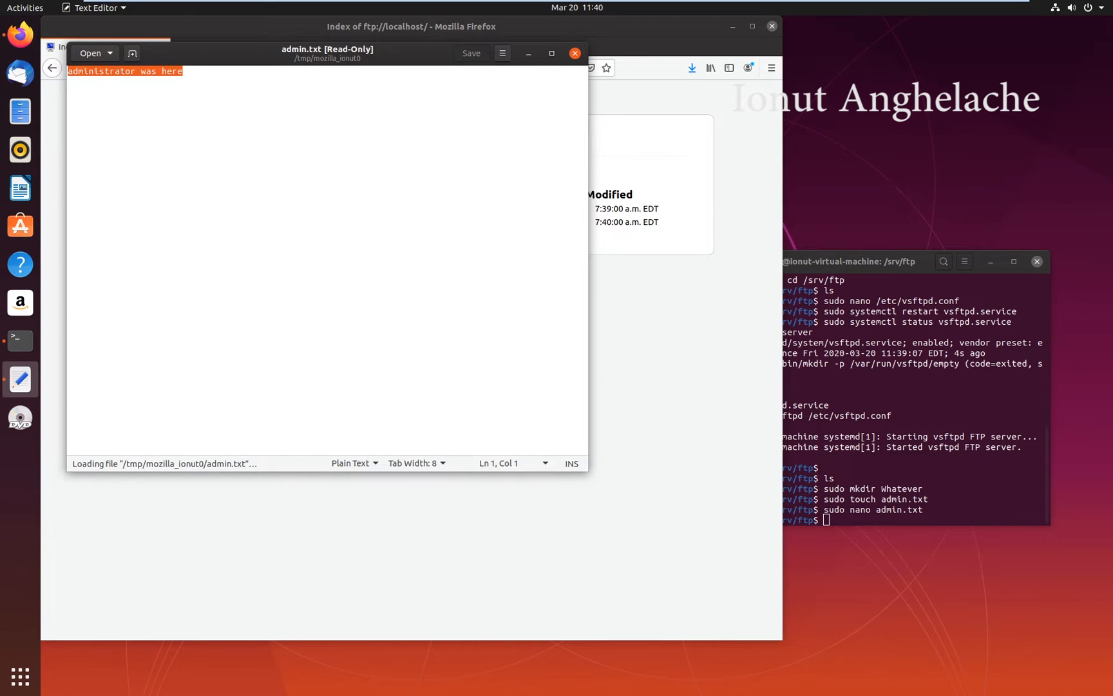
{"action": "left_click_drag", "start_coordinate": [185, 71], "coordinate": [80, 71]}
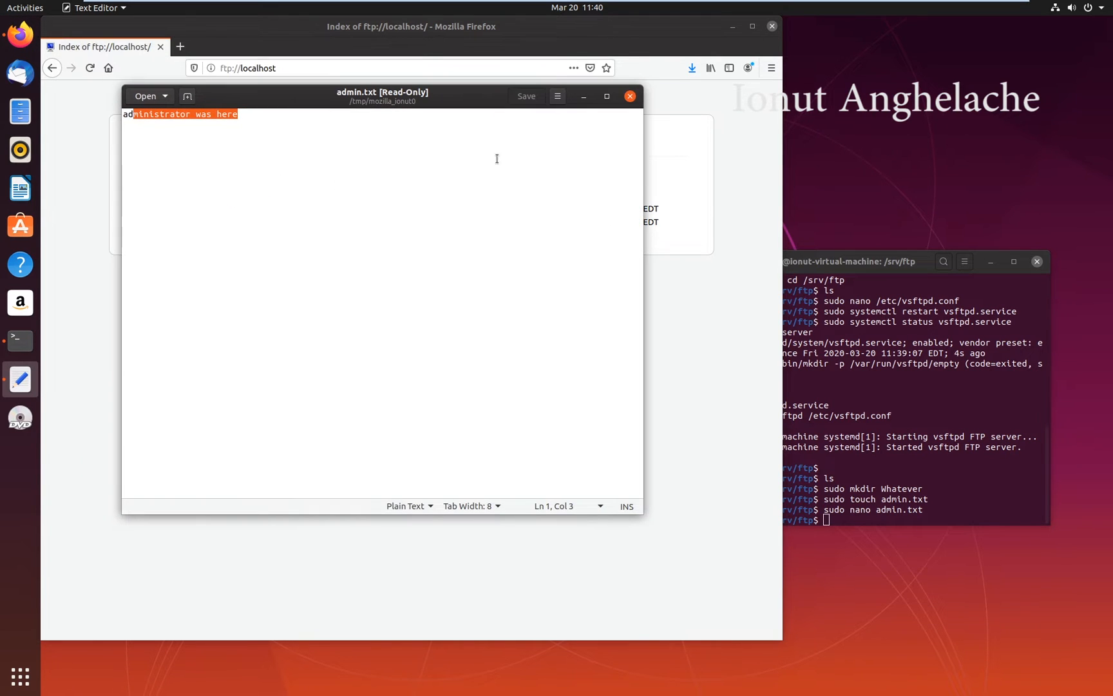
{"action": "key", "text": "ctrl+w"}
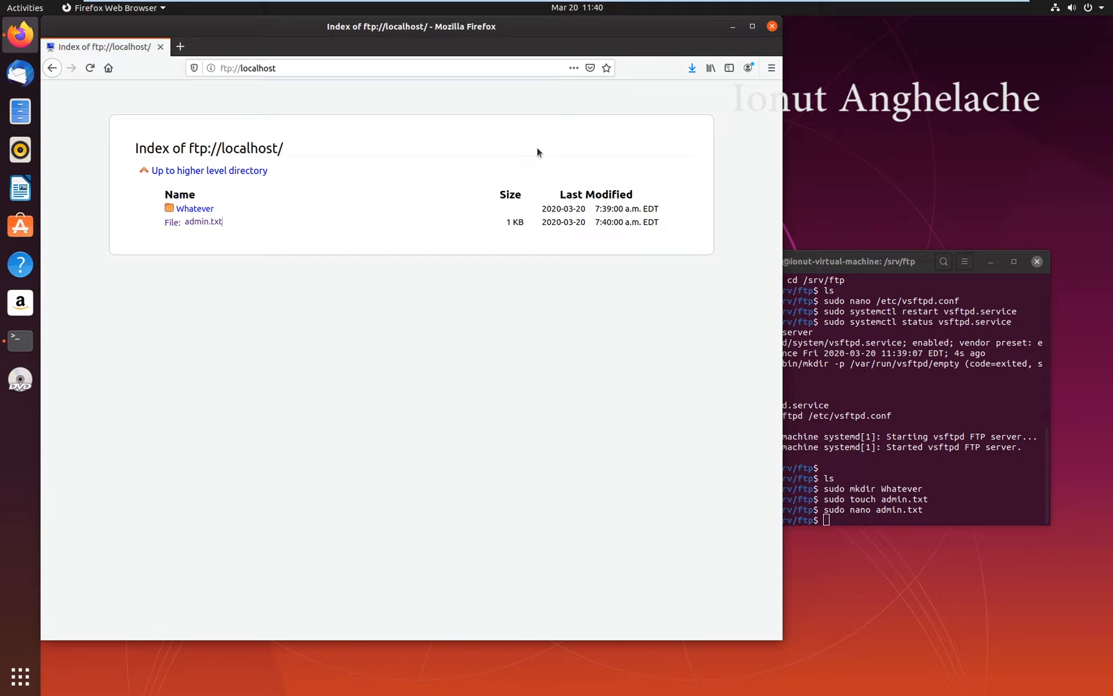
{"action": "left_click", "coordinate": [845, 393]}
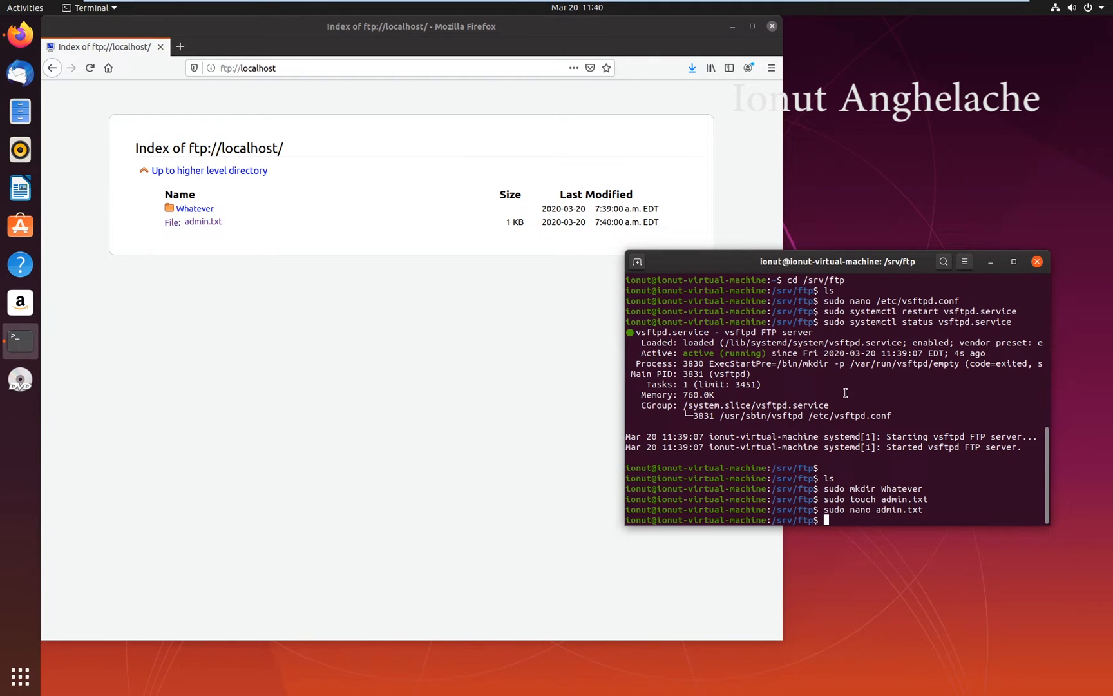
{"action": "type", "text": "sudo apt-get install "}
{"action": "type", "text": "filezilla -y"}
- Install FileZilla with apt-get and run ifconfig to show the interfaces
{"action": "key", "text": "Return"}
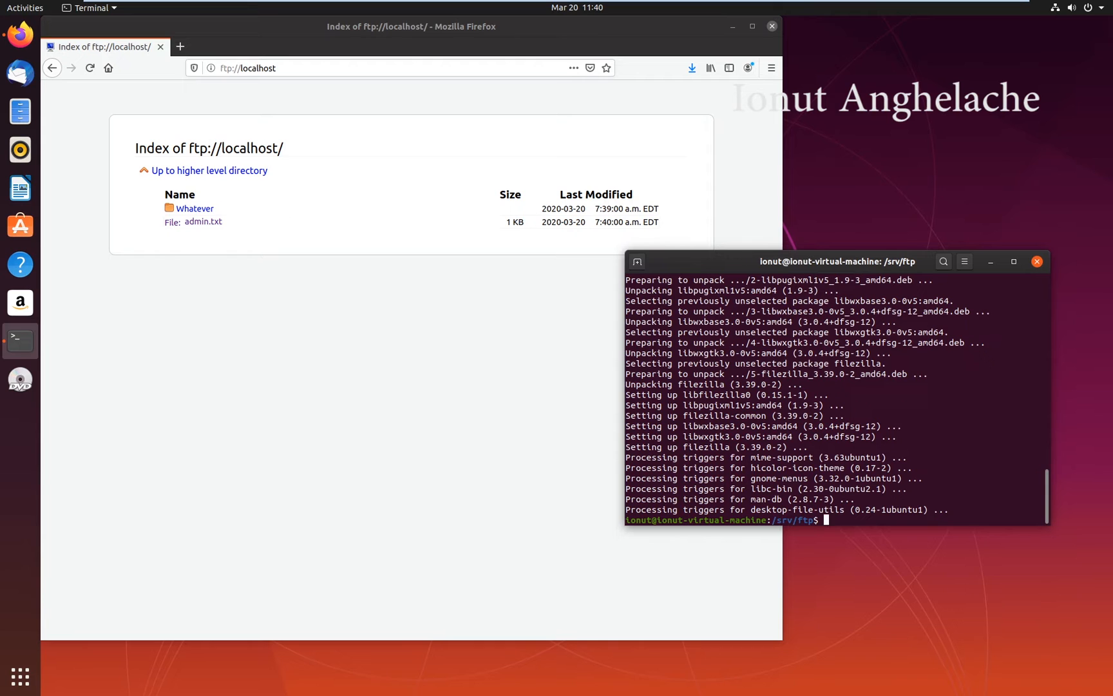
{"action": "type", "text": "ifconfig"}
{"action": "key", "text": "Return"}
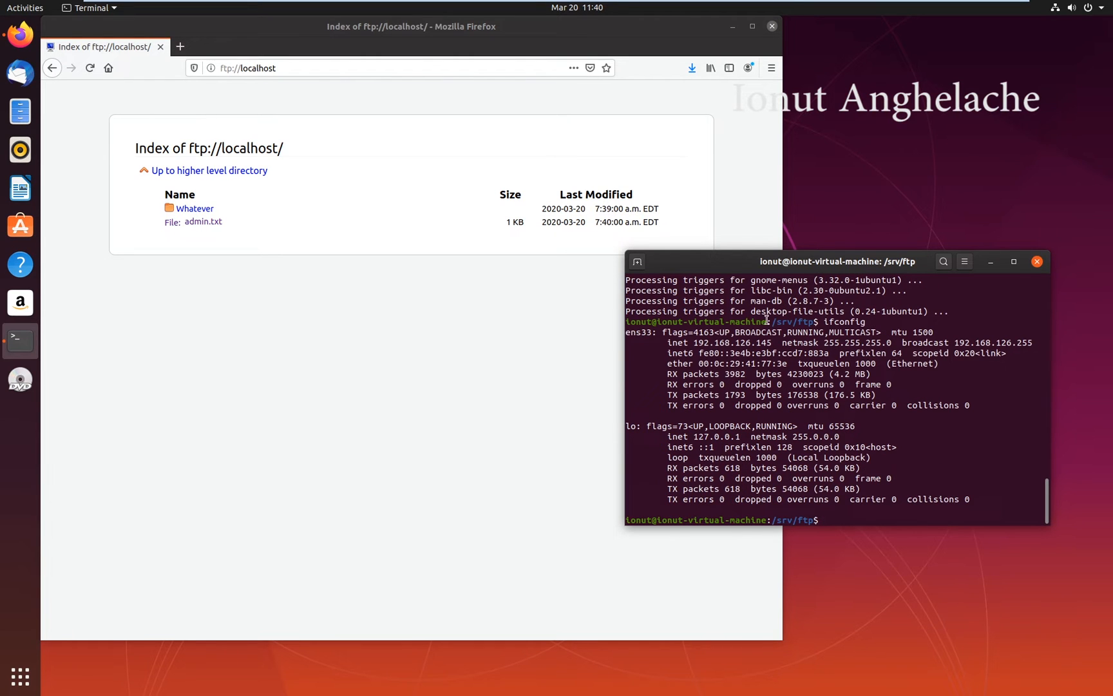
- Select and copy the ens33 inet address 192.168.126.145
{"action": "left_click_drag", "start_coordinate": [864, 321], "coordinate": [826, 321]}
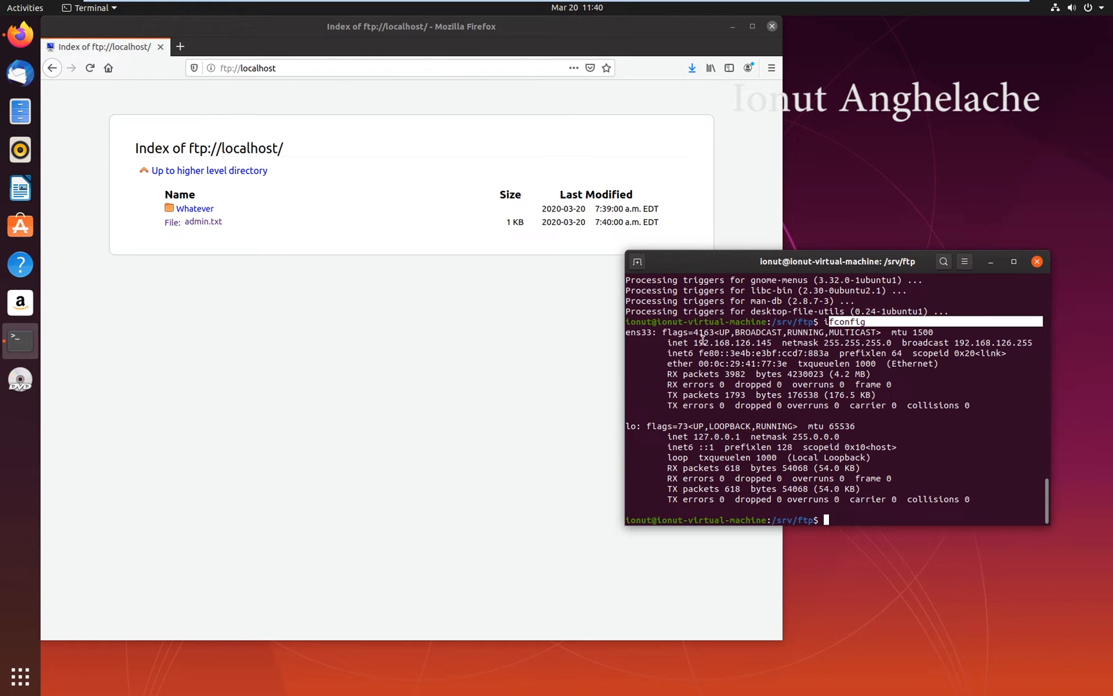
{"action": "left_click_drag", "start_coordinate": [695, 342], "coordinate": [767, 342]}
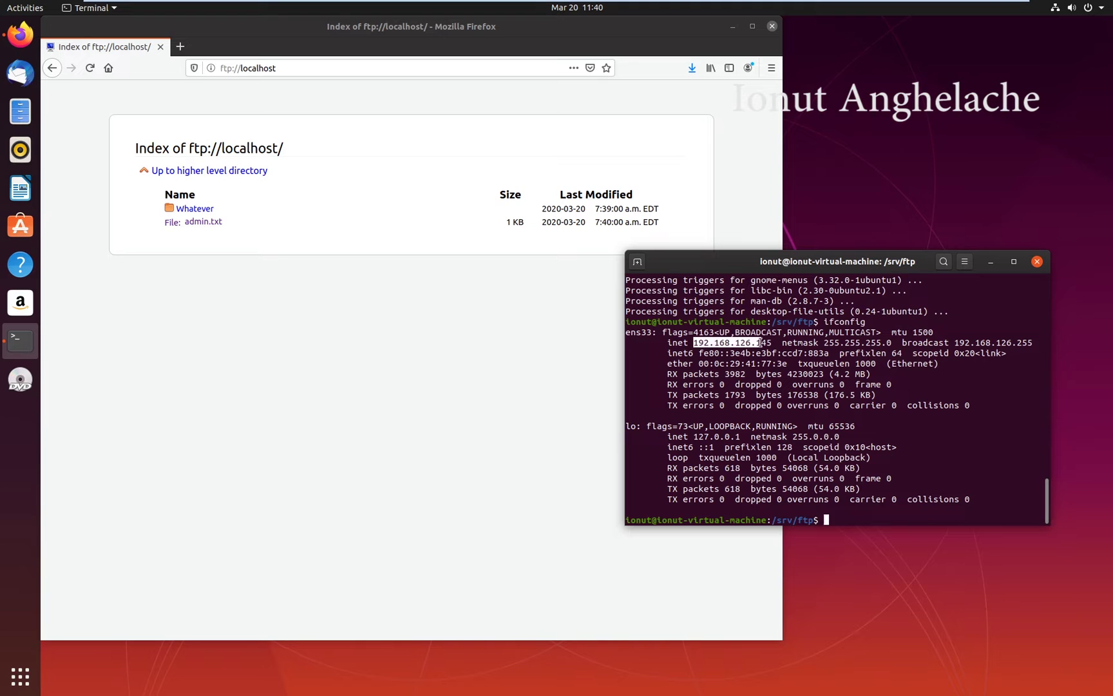
{"action": "right_click", "coordinate": [744, 350]}
{"action": "left_click", "coordinate": [766, 371]}
- Load ftp://192.168.126.145 in a new Firefox tab to show the FTP listing
{"action": "left_click", "coordinate": [380, 335]}
{"action": "key", "text": "ctrl+t"}
{"action": "type", "text": "f"}
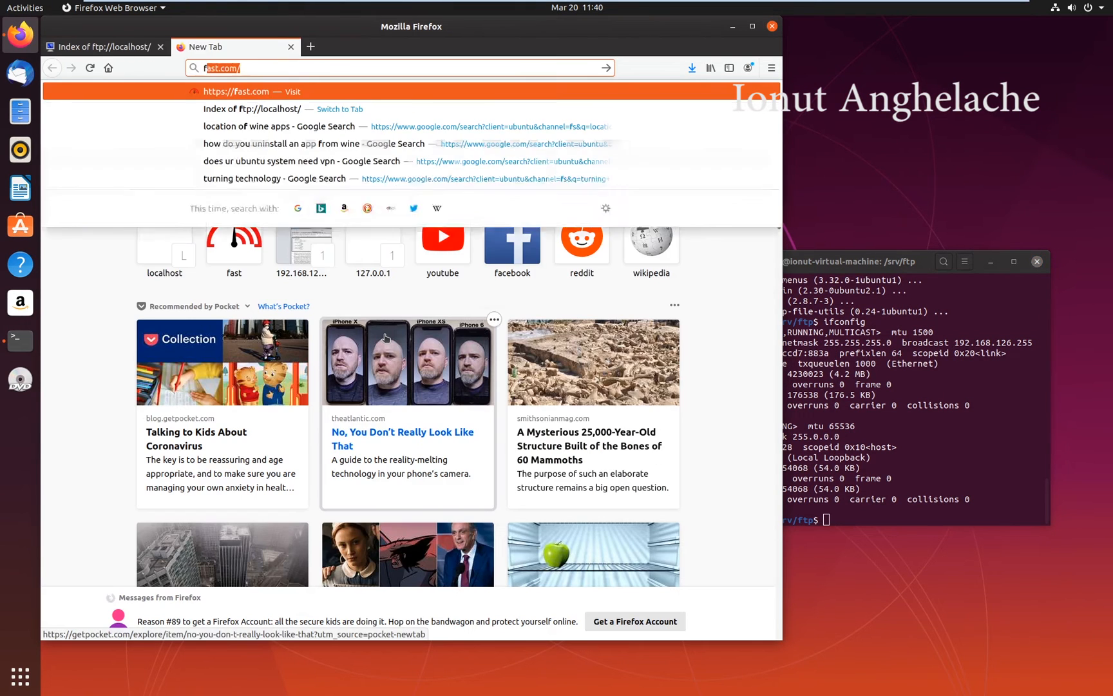
{"action": "type", "text": "tp://"}
{"action": "key", "text": "ctrl+v"}
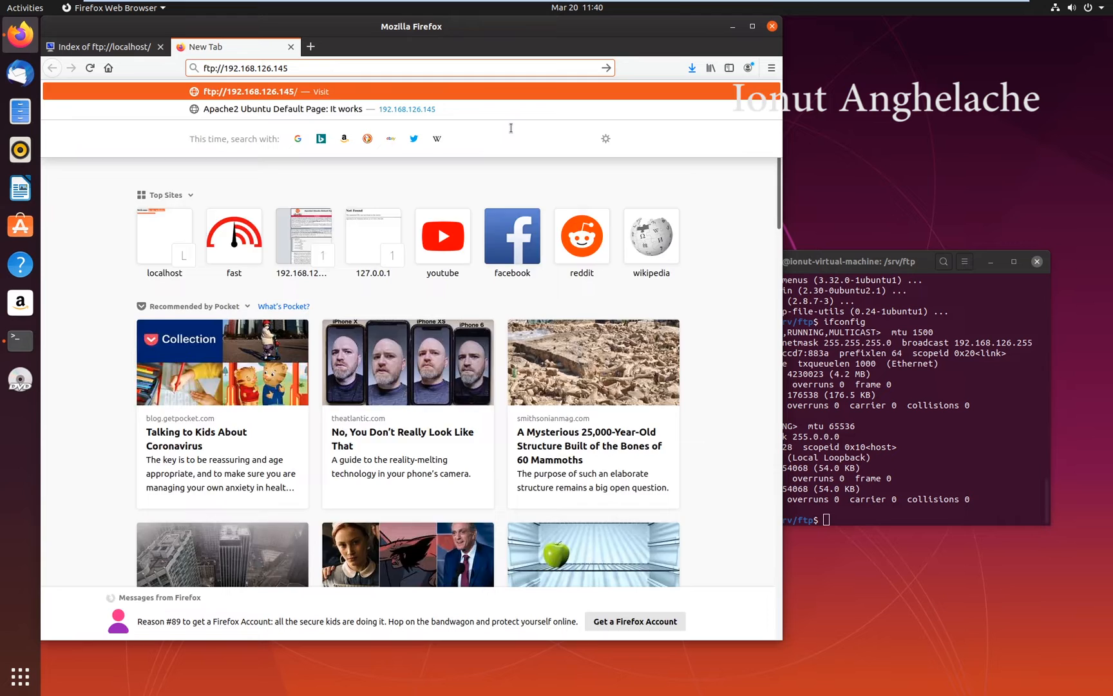
{"action": "key", "text": "Return"}
- Minimize the browser and bring up the GNOME Activities overview
{"action": "left_click", "coordinate": [212, 61]}
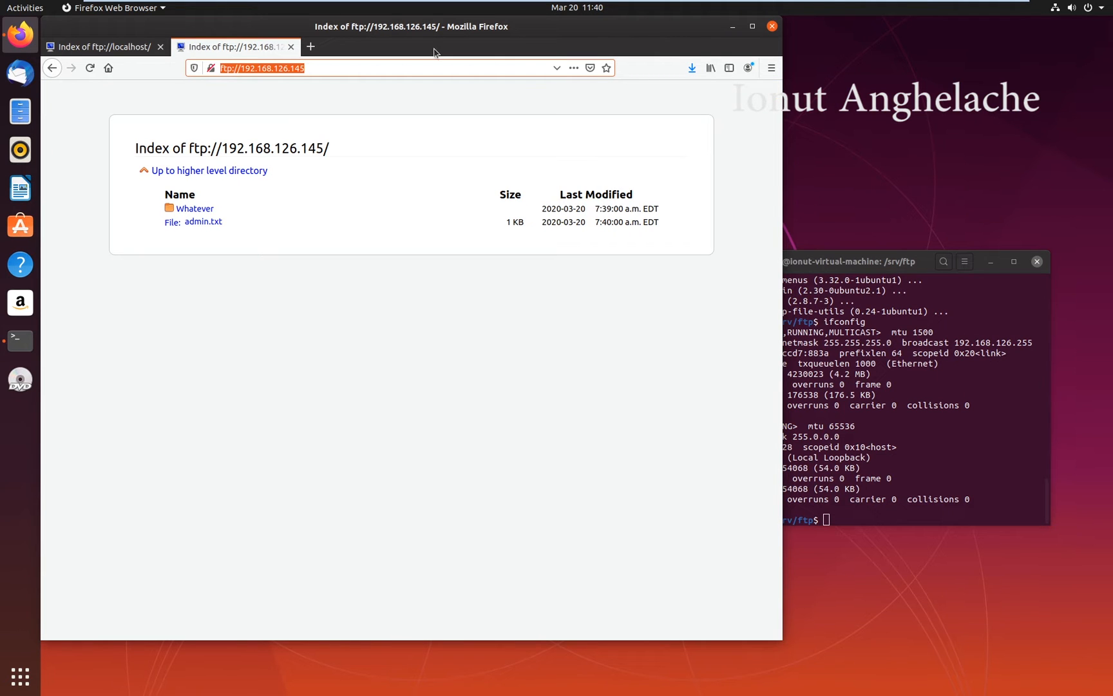
{"action": "left_click", "coordinate": [732, 27]}
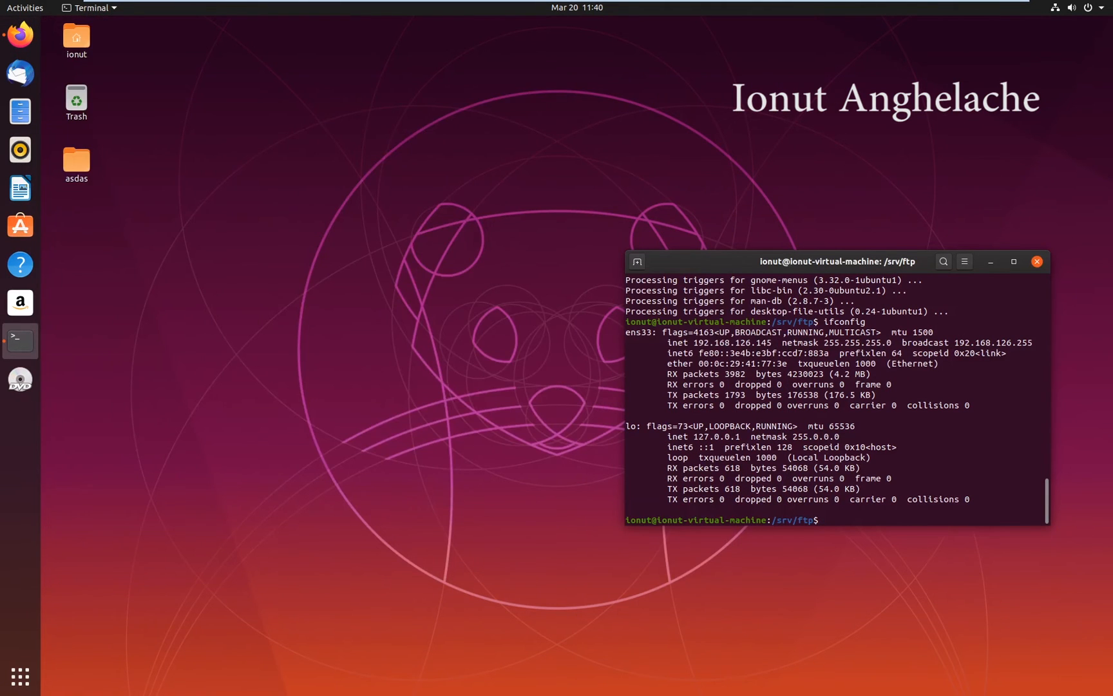
{"action": "key", "text": "super"}
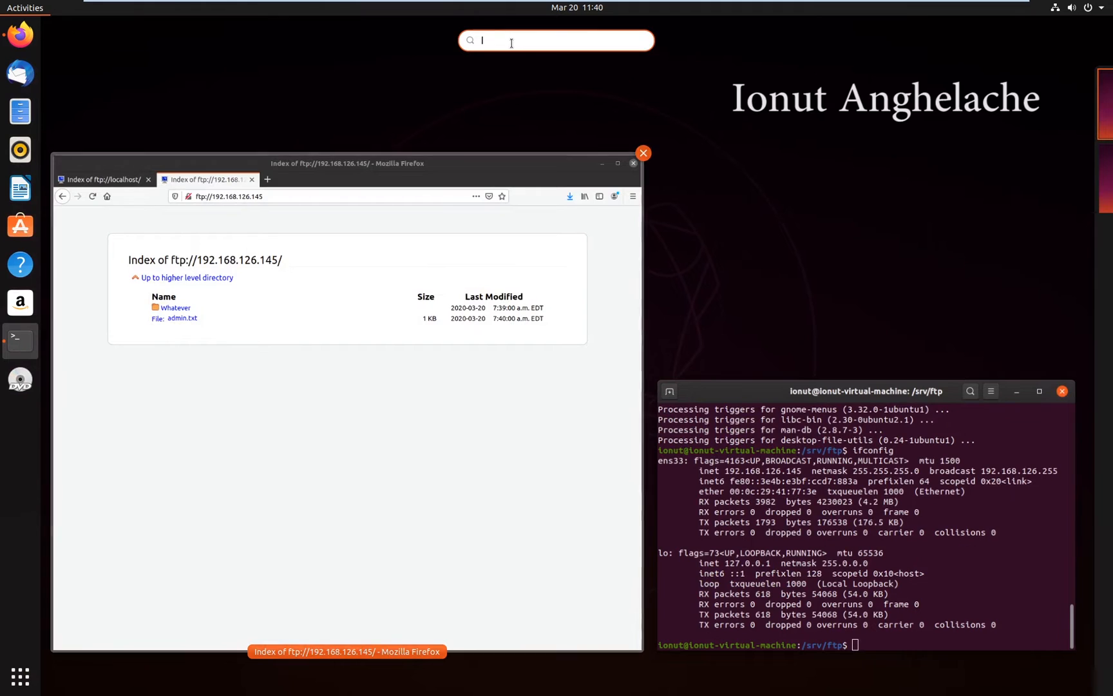
{"action": "type", "text": "fi"}
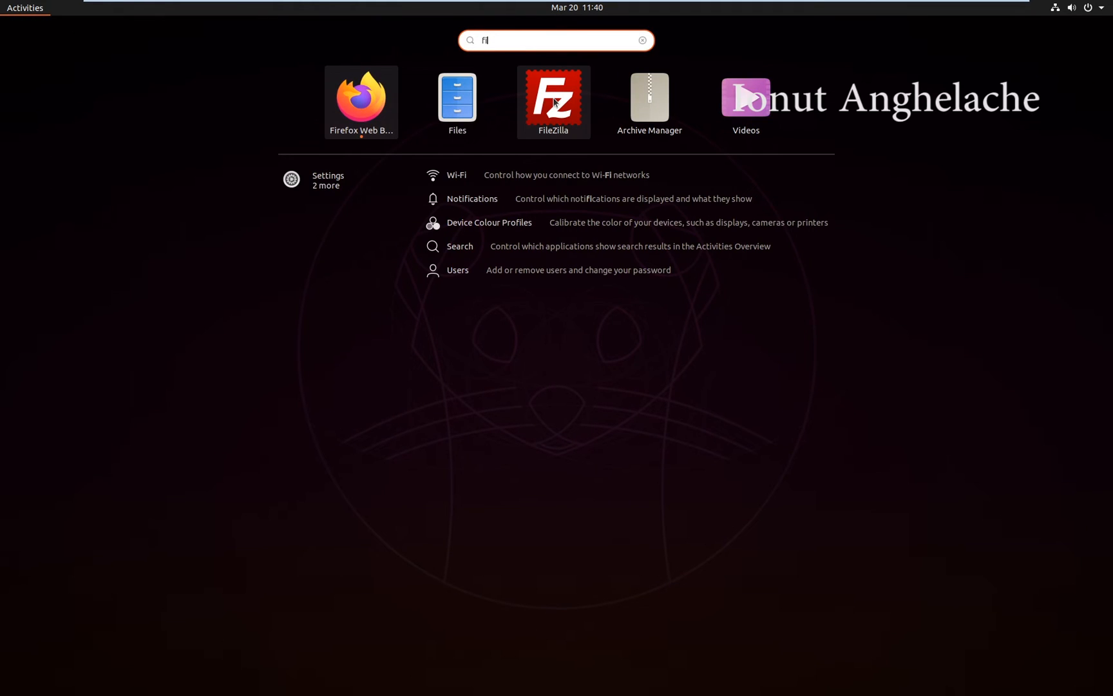
- Launch FileZilla from the overview so its unconnected window shows on the desktop
{"action": "key", "text": "Escape"}
{"action": "key", "text": "Escape"}
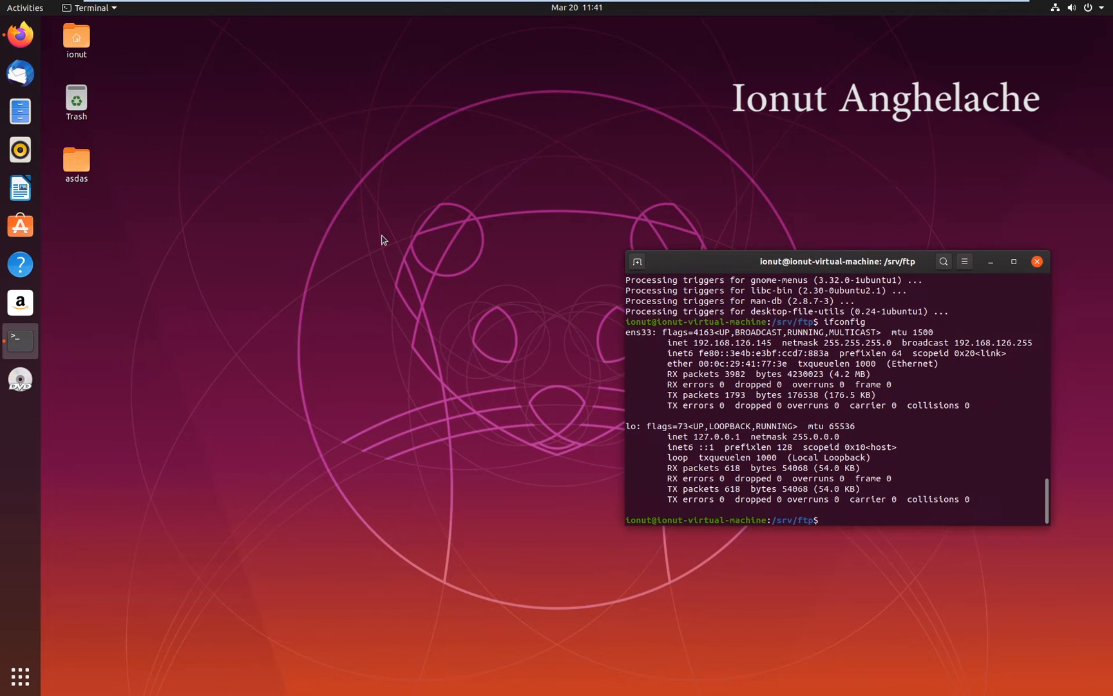
{"action": "double_click", "coordinate": [732, 342]}
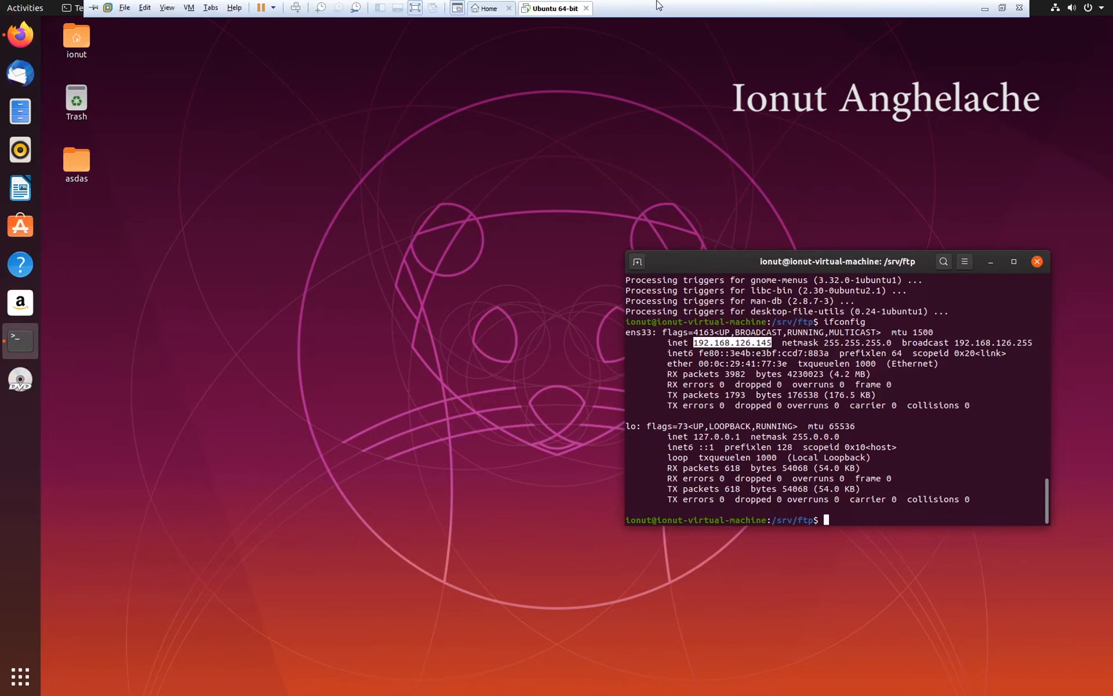
{"action": "left_click", "coordinate": [555, 93]}
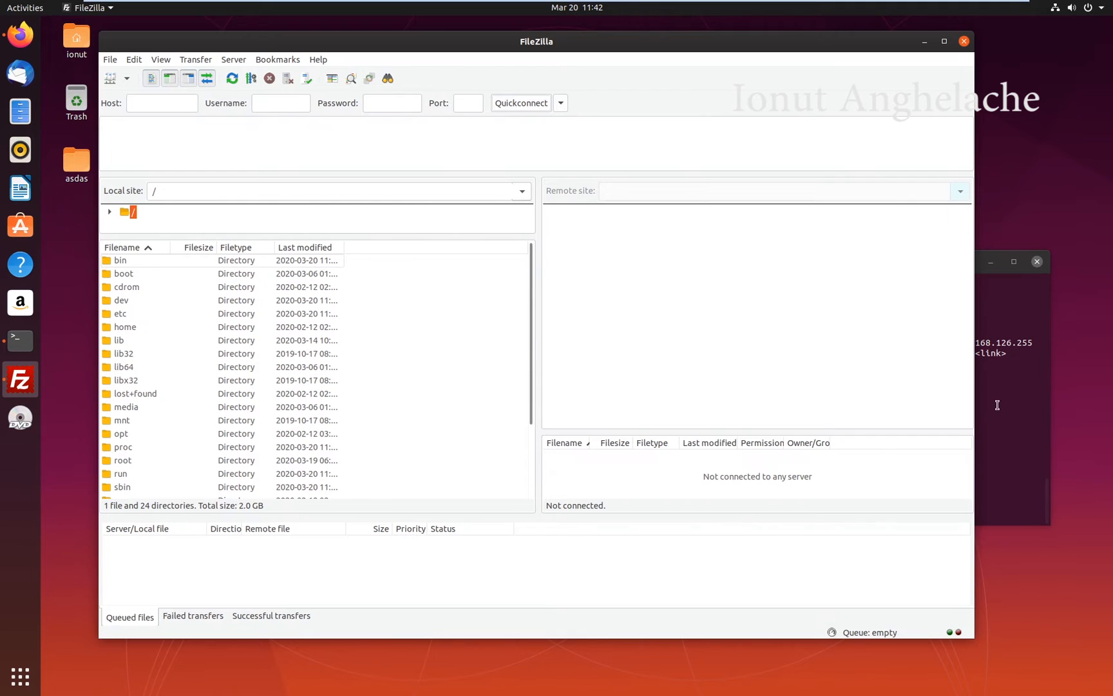
- Copy 192.168.126.145 from the ifconfig output and paste it as the FileZilla Host
{"action": "left_click", "coordinate": [998, 409]}
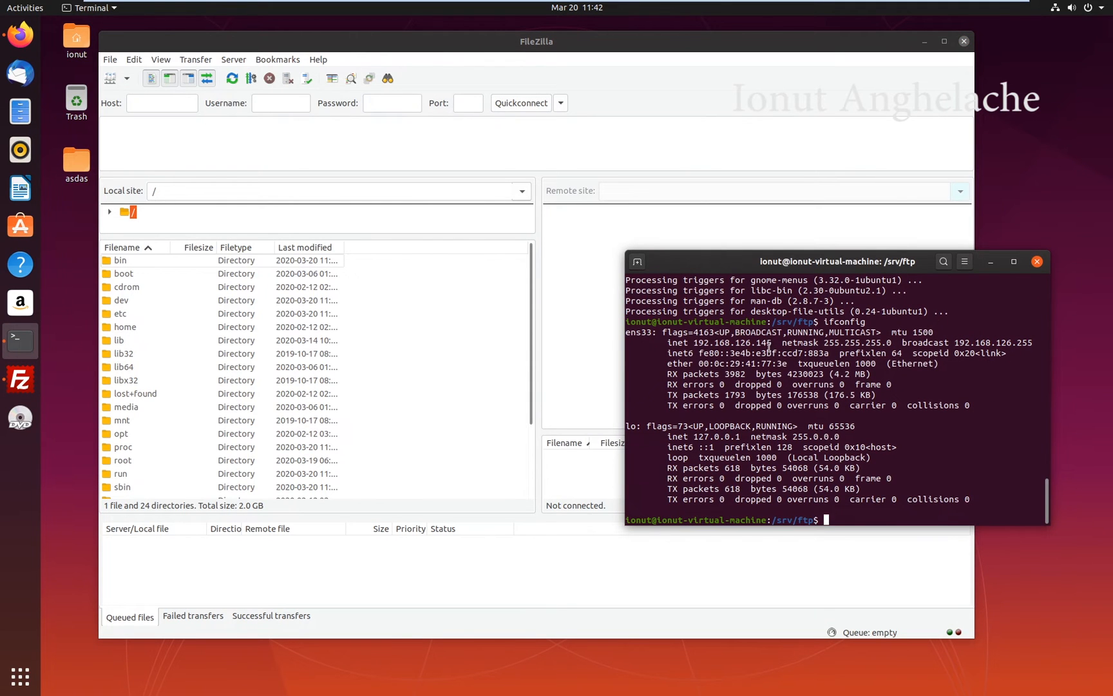
{"action": "left_click_drag", "start_coordinate": [791, 342], "coordinate": [697, 342]}
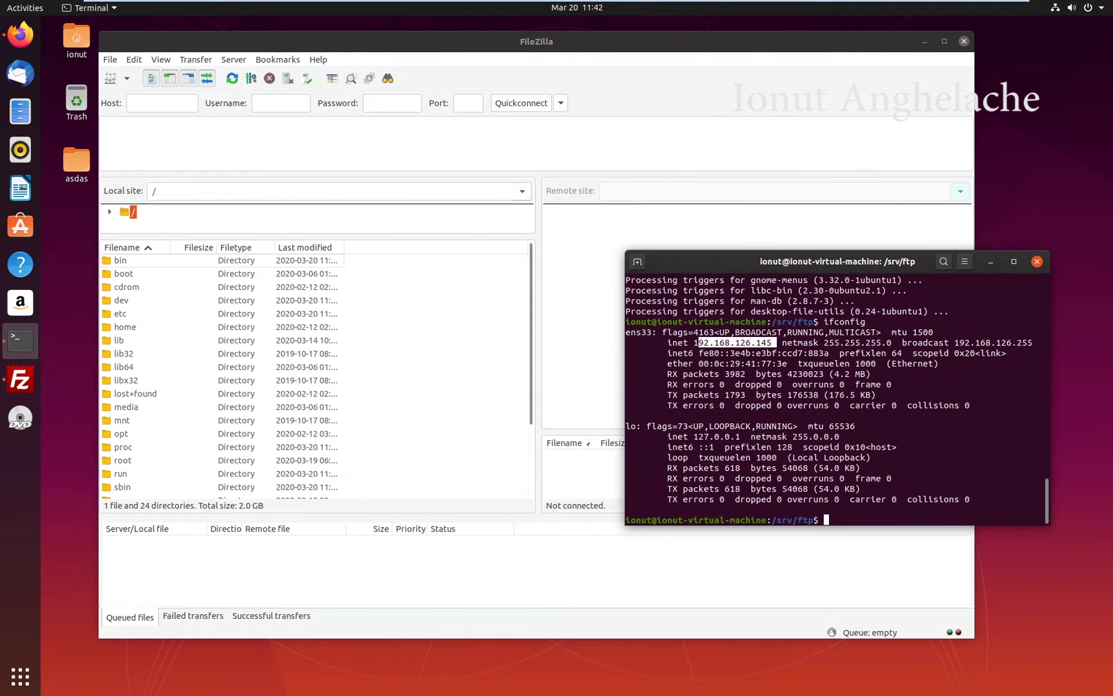
{"action": "right_click", "coordinate": [697, 341]}
{"action": "left_click", "coordinate": [695, 343]}
{"action": "double_click", "coordinate": [694, 341]}
{"action": "right_click", "coordinate": [714, 345]}
{"action": "left_click", "coordinate": [722, 351]}
{"action": "left_click", "coordinate": [181, 107]}
{"action": "key", "text": "ctrl+v"}
{"action": "left_click", "coordinate": [263, 104]}
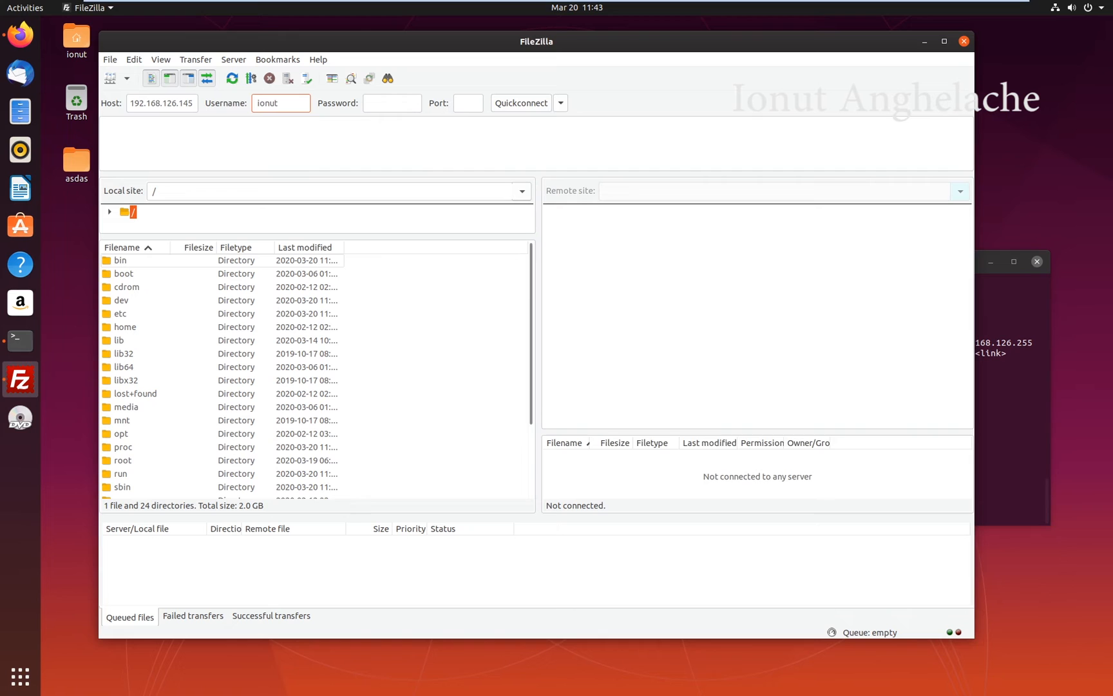
- Enter the ionut username and password, connect, and accept the insecure plain FTP warning
{"action": "left_click", "coordinate": [1000, 400]}
{"action": "left_click_drag", "start_coordinate": [659, 519], "coordinate": [686, 520]}
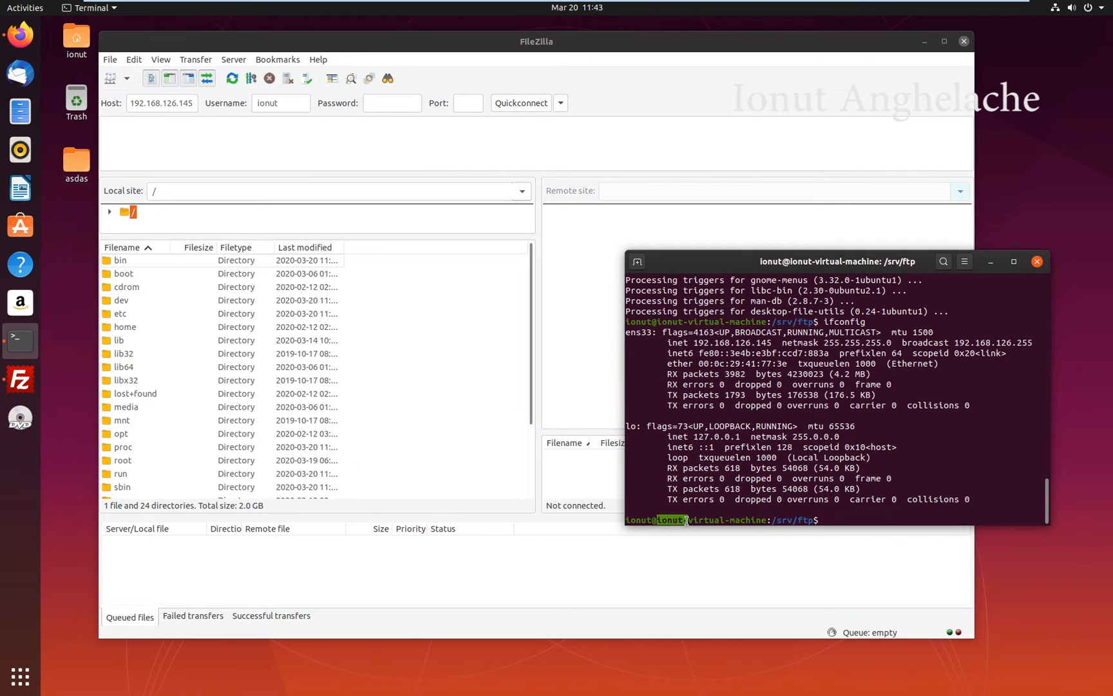
{"action": "left_click", "coordinate": [372, 105]}
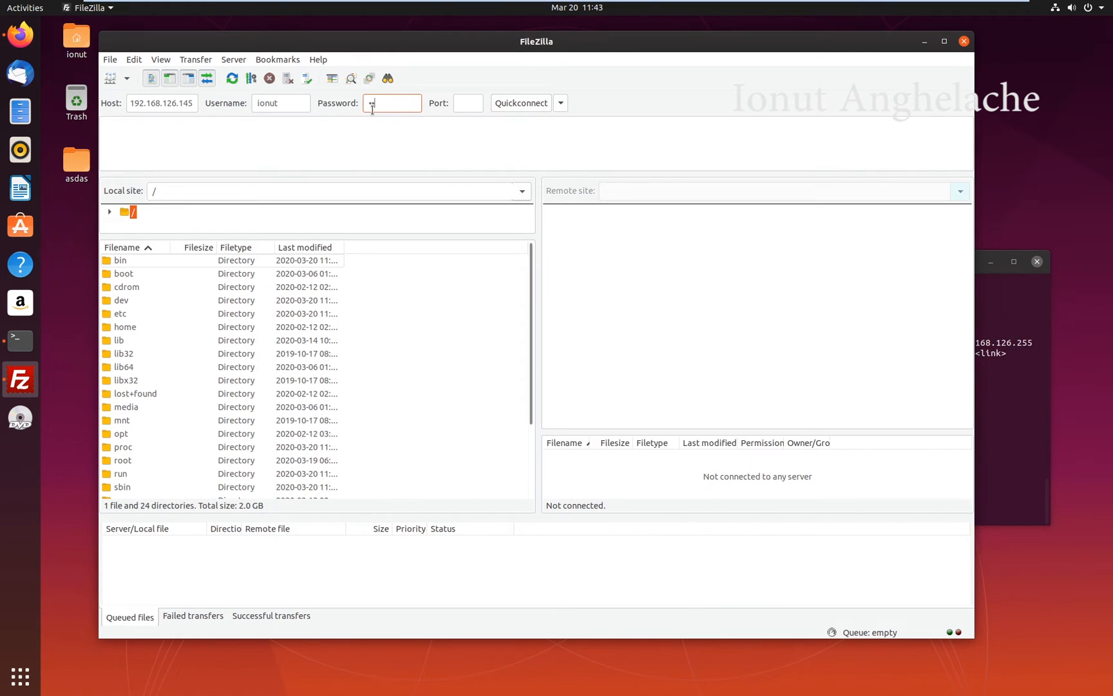
{"action": "key", "text": "Return"}
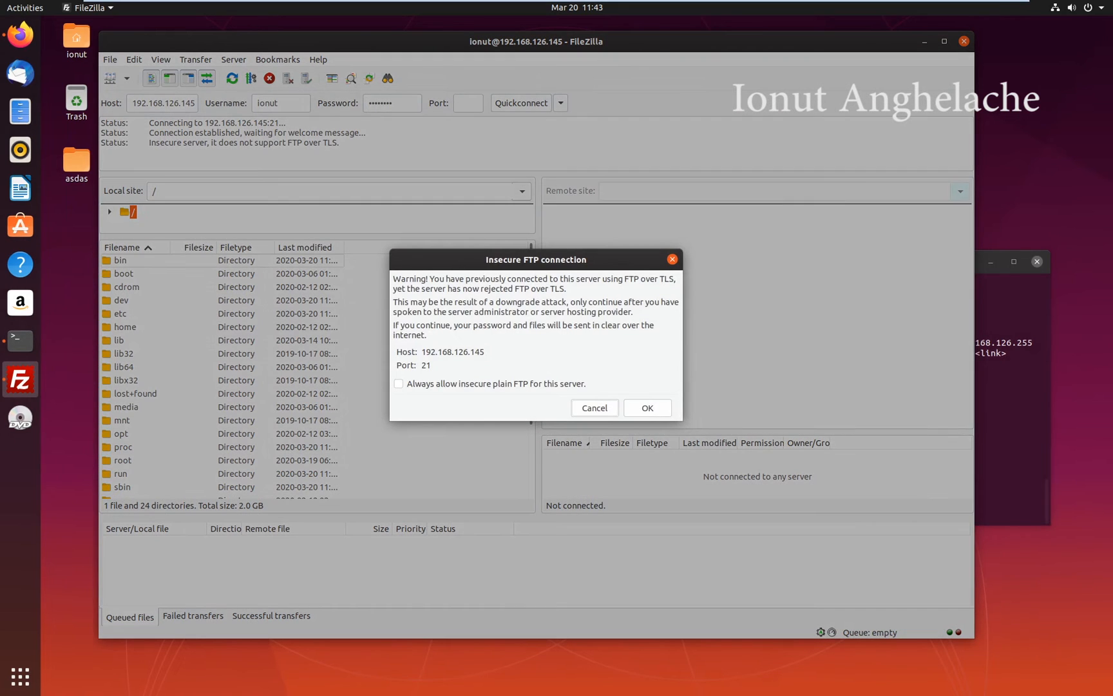
{"action": "left_click", "coordinate": [648, 407]}
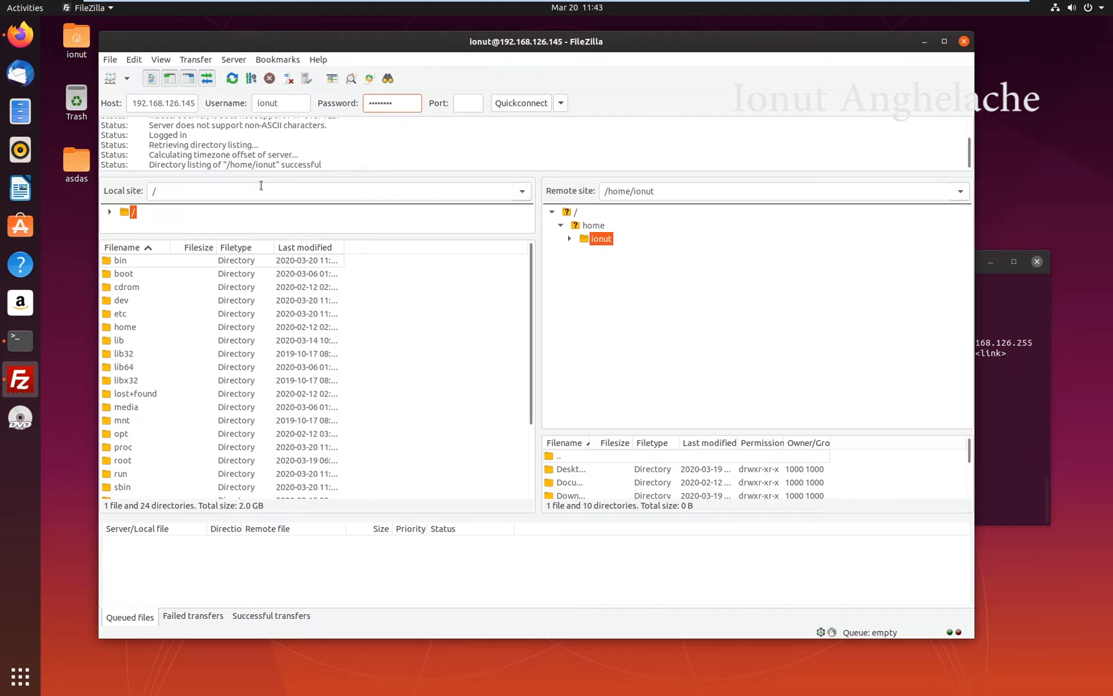
- Expand the local tree down to /home and dismiss the character encoding warning
{"action": "left_click", "coordinate": [523, 192]}
{"action": "left_click", "coordinate": [525, 195]}
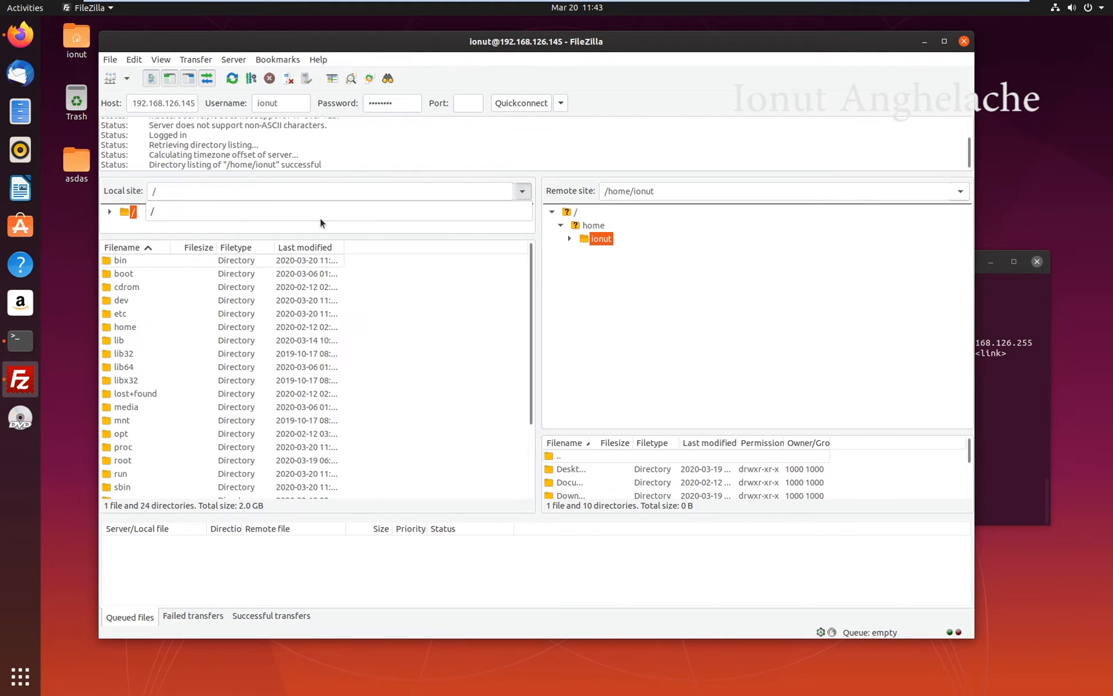
{"action": "left_click", "coordinate": [209, 321]}
{"action": "left_click", "coordinate": [106, 211]}
{"action": "left_click", "coordinate": [132, 224]}
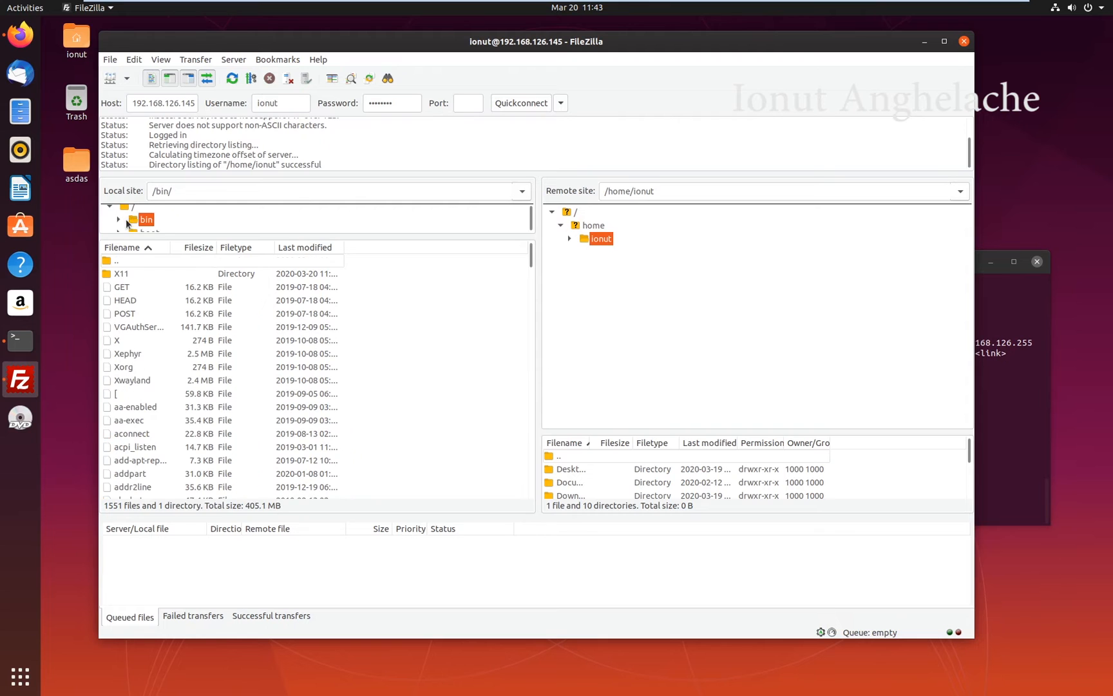
{"action": "scroll", "coordinate": [196, 220], "scroll_direction": "down", "scroll_amount": 3}
{"action": "scroll", "coordinate": [195, 220], "scroll_direction": "down", "scroll_amount": 3}
{"action": "left_click_drag", "start_coordinate": [239, 236], "coordinate": [241, 384]}
{"action": "scroll", "coordinate": [237, 313], "scroll_direction": "up", "scroll_amount": 3}
{"action": "scroll", "coordinate": [239, 300], "scroll_direction": "up", "scroll_amount": 3}
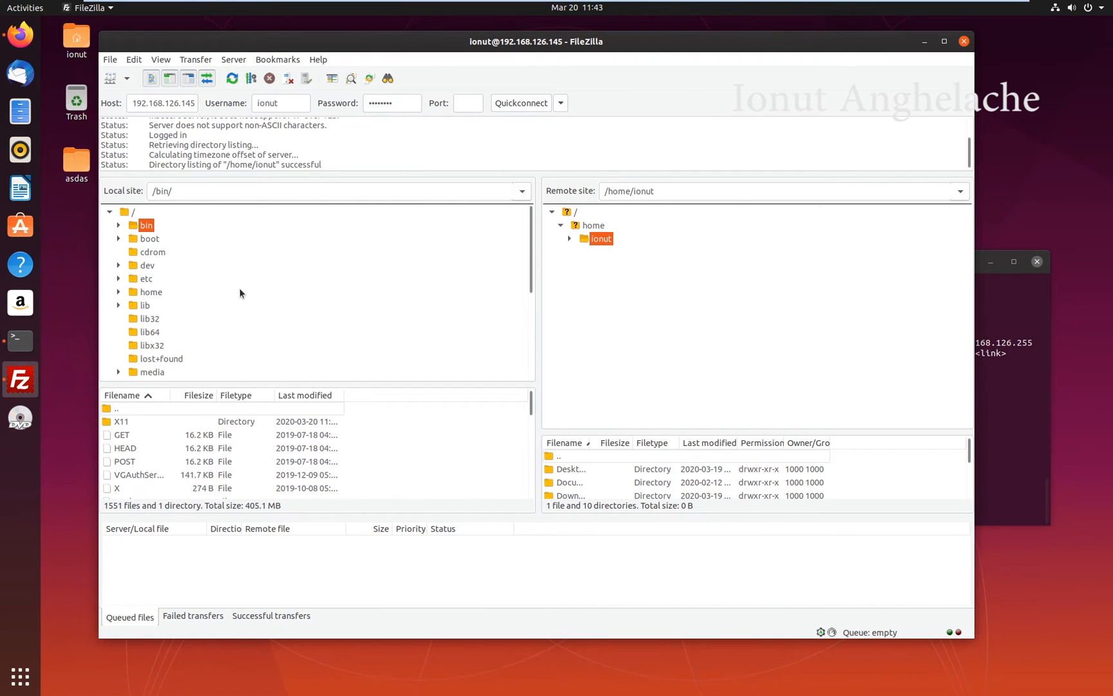
{"action": "left_click", "coordinate": [152, 292]}
{"action": "key", "text": "Right"}
{"action": "key", "text": "Down"}
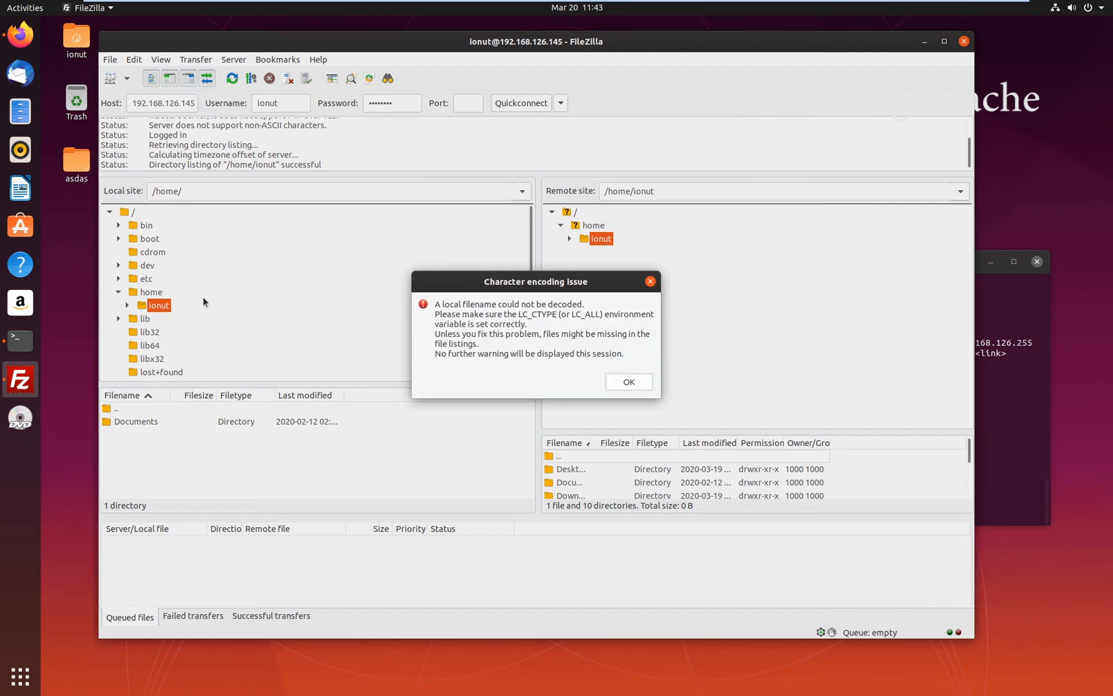
{"action": "key", "text": "Return"}
{"action": "scroll", "coordinate": [313, 296], "scroll_direction": "down", "scroll_amount": 1}
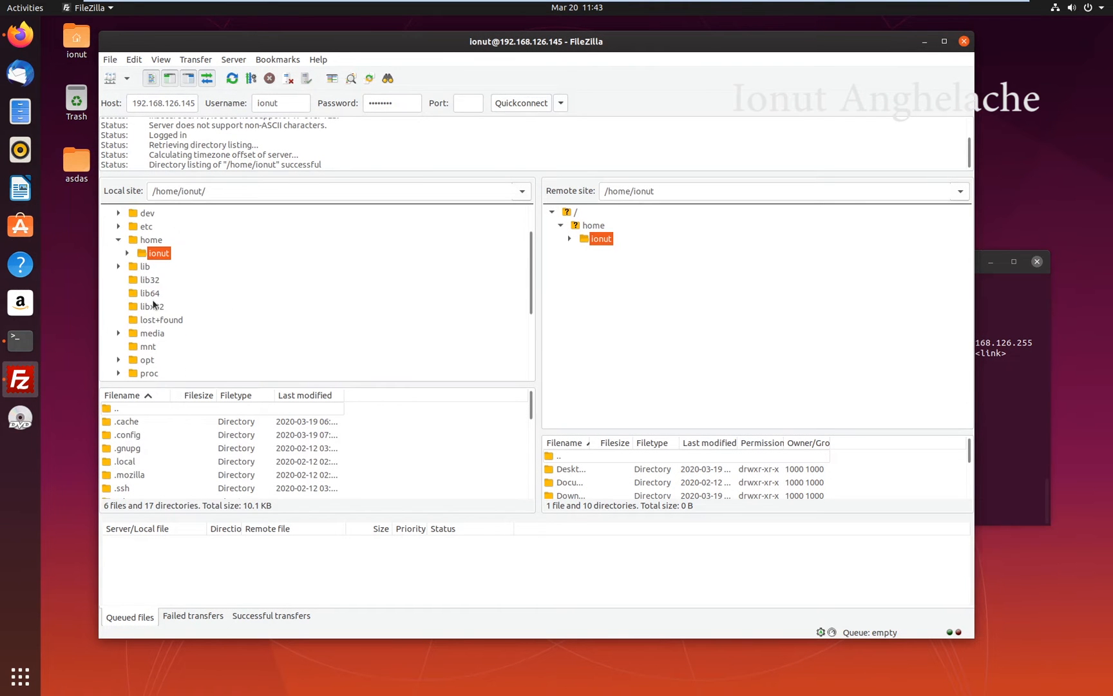
- Show local /home/ionut/Downloads with the PacketTracer installer beside remote /home/ionut/Desktop
{"action": "left_click", "coordinate": [128, 253]}
{"action": "scroll", "coordinate": [237, 304], "scroll_direction": "down", "scroll_amount": 1}
{"action": "left_click", "coordinate": [184, 338]}
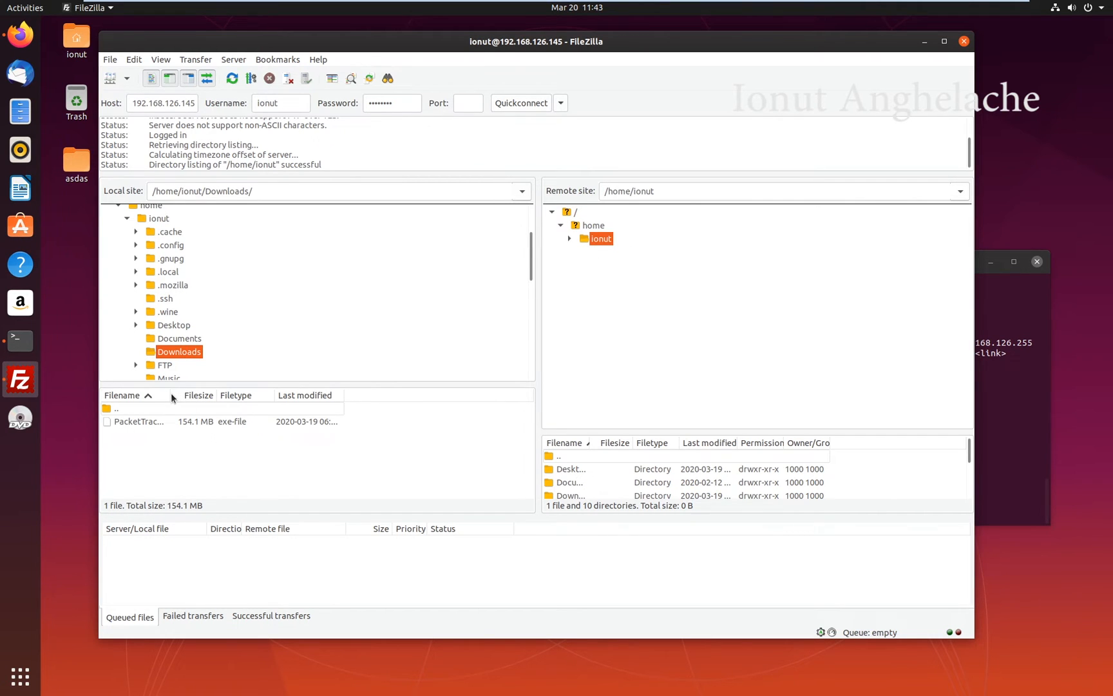
{"action": "left_click_drag", "start_coordinate": [180, 395], "coordinate": [253, 395]}
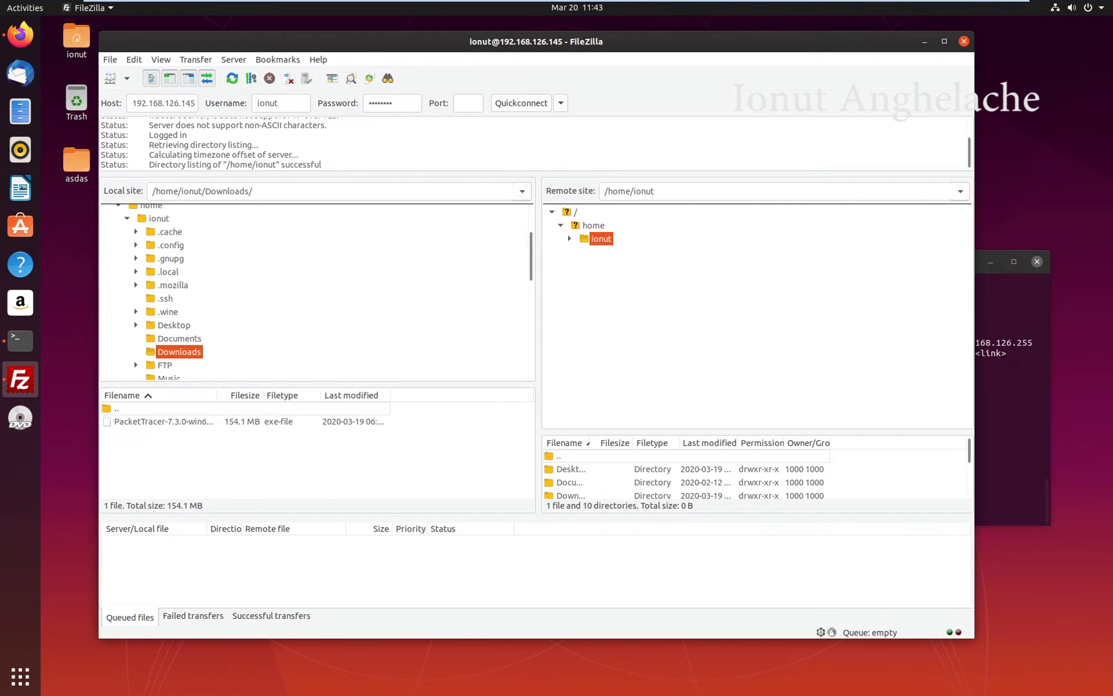
{"action": "double_click", "coordinate": [602, 240]}
{"action": "left_click", "coordinate": [617, 253]}
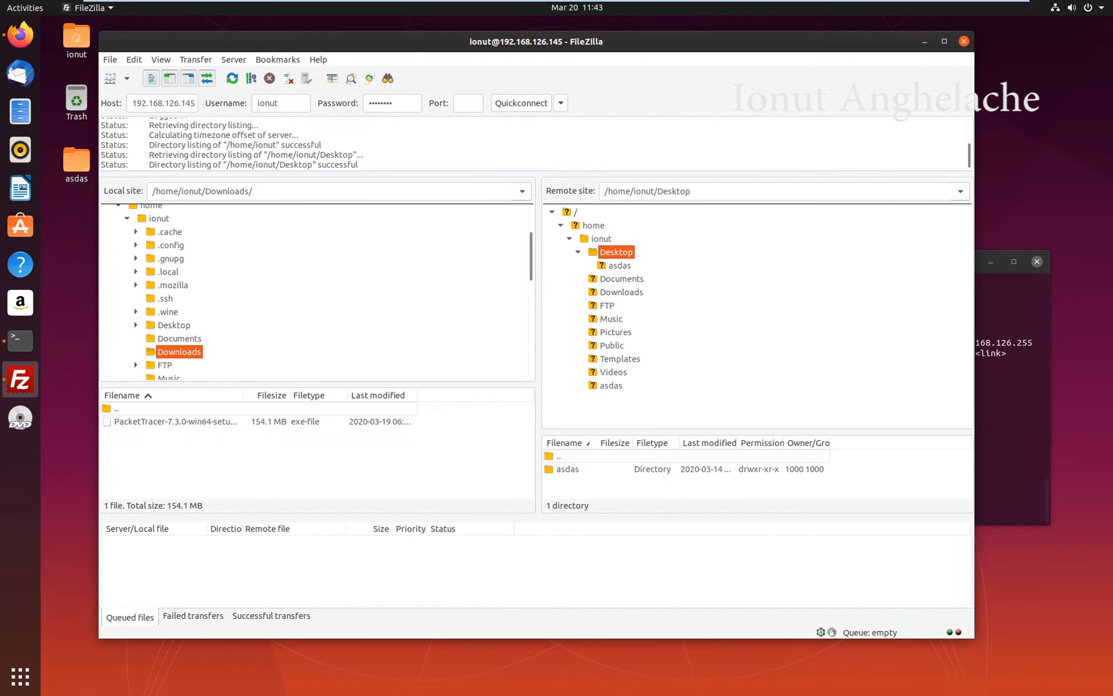
- Drag PacketTracer-7.3.0-win64-setup.exe from Downloads onto the remote Desktop to upload it
{"action": "left_click_drag", "start_coordinate": [553, 42], "coordinate": [693, 74]}
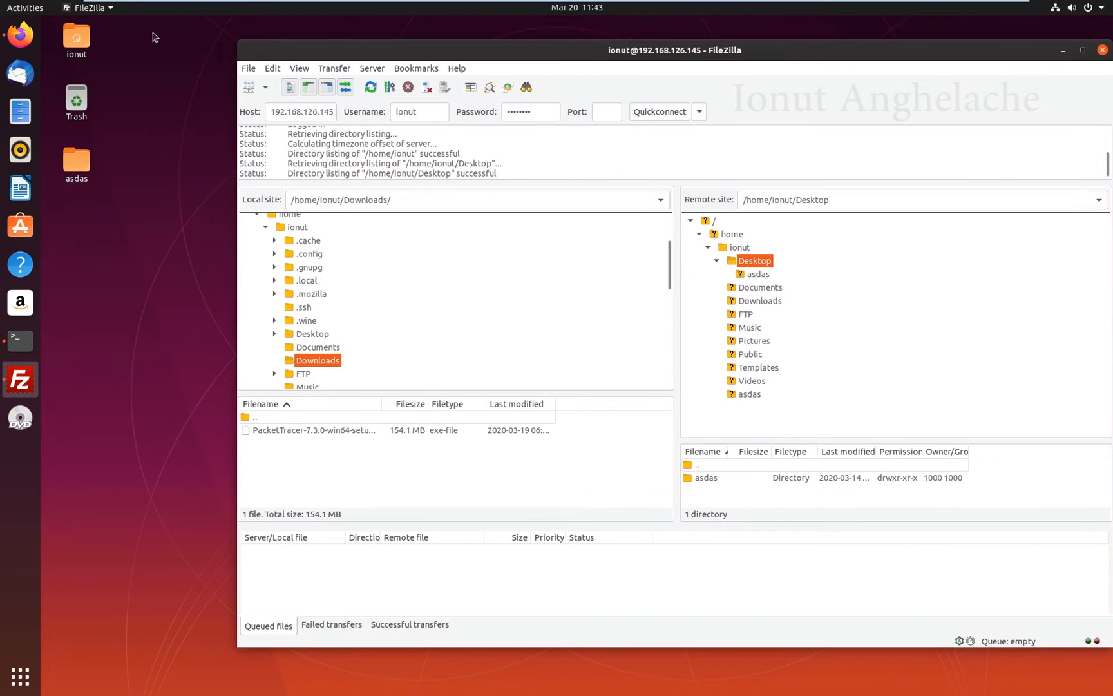
{"action": "left_click_drag", "start_coordinate": [154, 35], "coordinate": [172, 86]}
{"action": "left_click", "coordinate": [313, 430]}
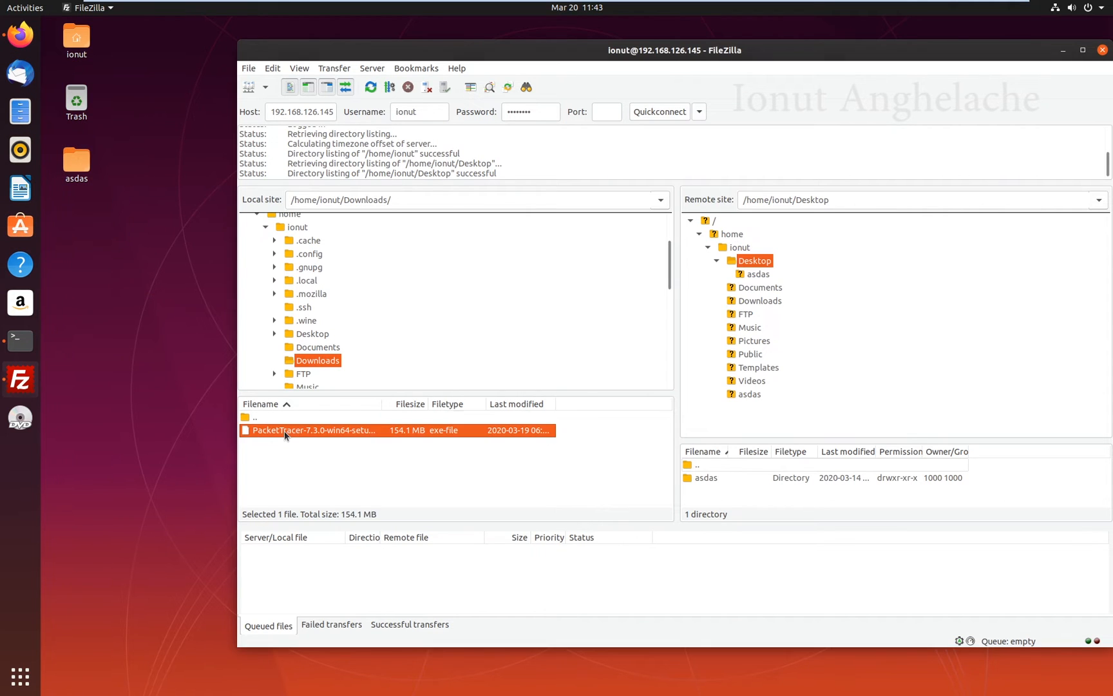
{"action": "left_click_drag", "start_coordinate": [311, 432], "coordinate": [762, 492]}
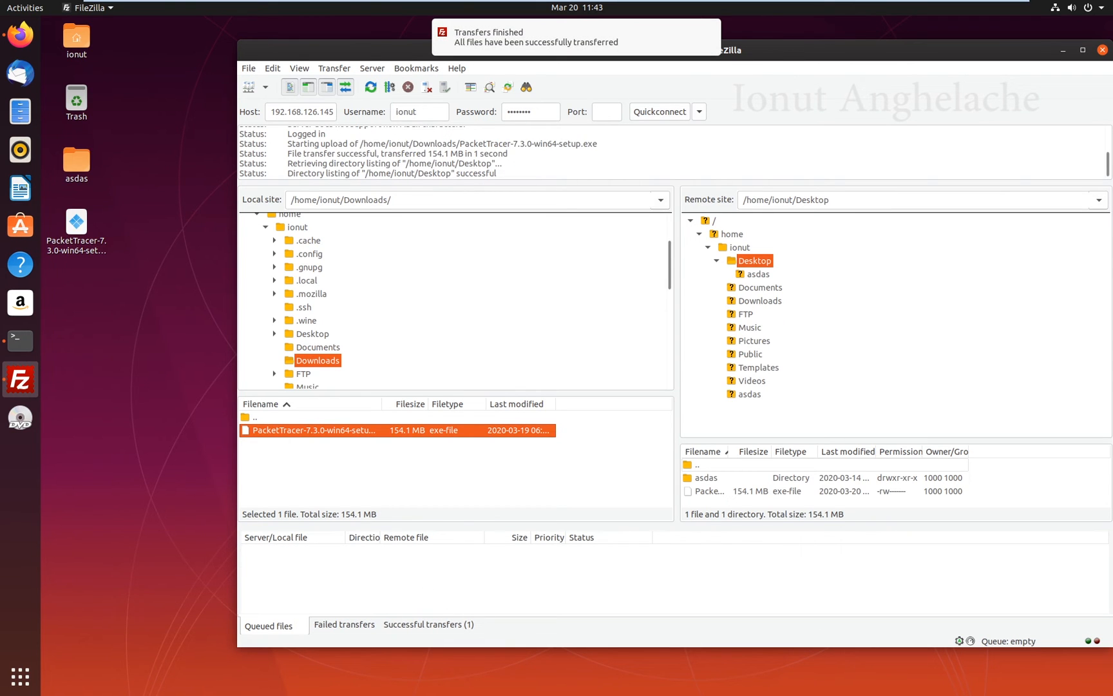
{"action": "left_click_drag", "start_coordinate": [145, 205], "coordinate": [103, 221]}
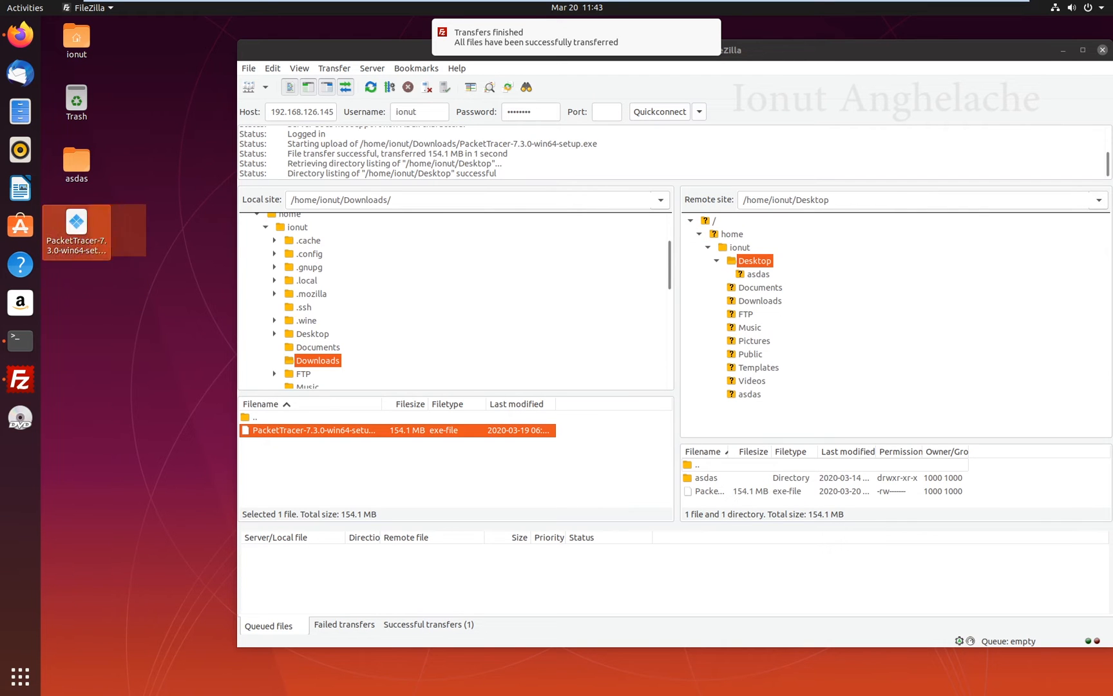
{"action": "left_click", "coordinate": [618, 50]}
{"action": "left_click_drag", "start_coordinate": [617, 50], "coordinate": [462, 51]}
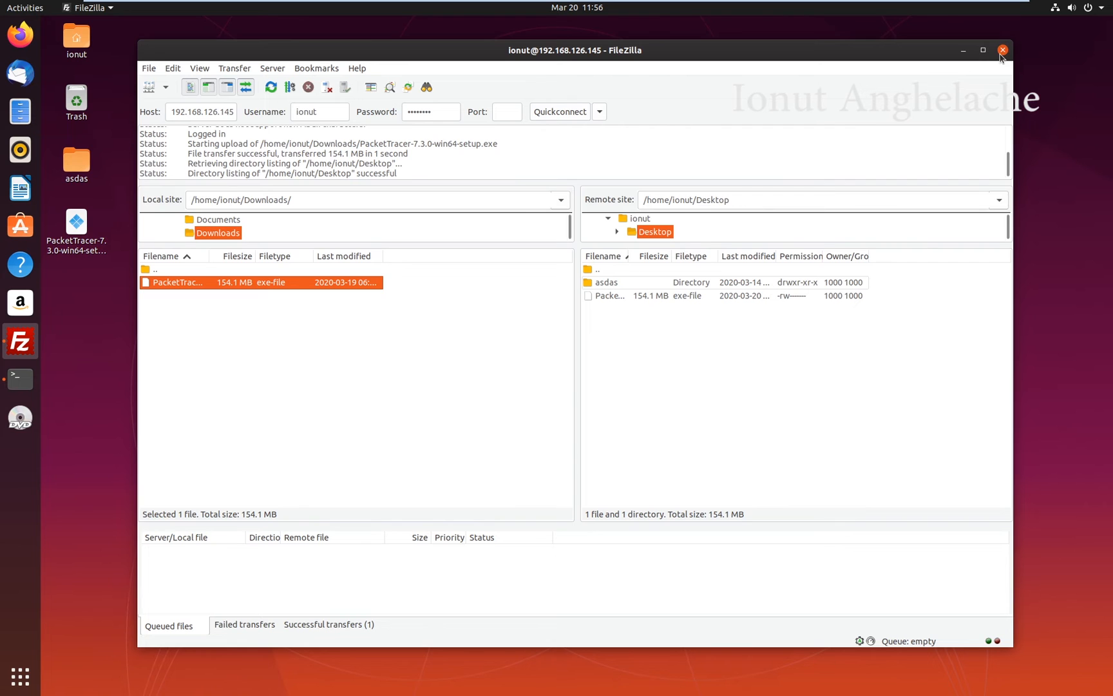
- Close FileZilla and run sudo apt-get install libcanberra-gtk-module:i386 -y with the sudo password
{"action": "left_click", "coordinate": [1002, 51]}
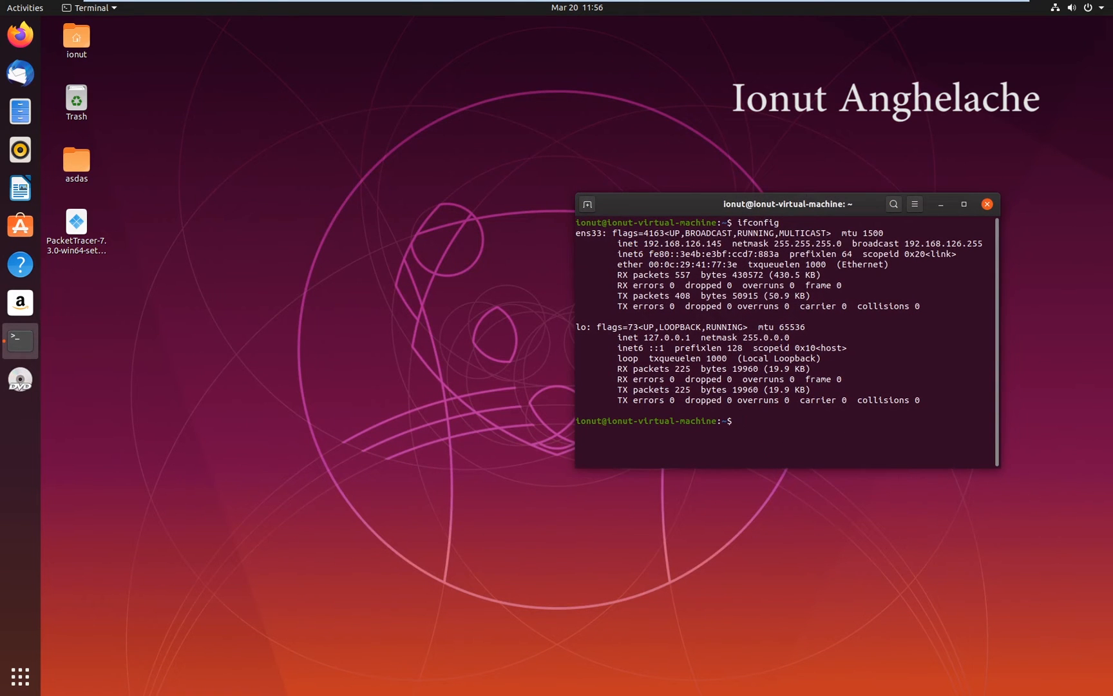
{"action": "right_click", "coordinate": [760, 414]}
{"action": "left_click", "coordinate": [787, 454]}
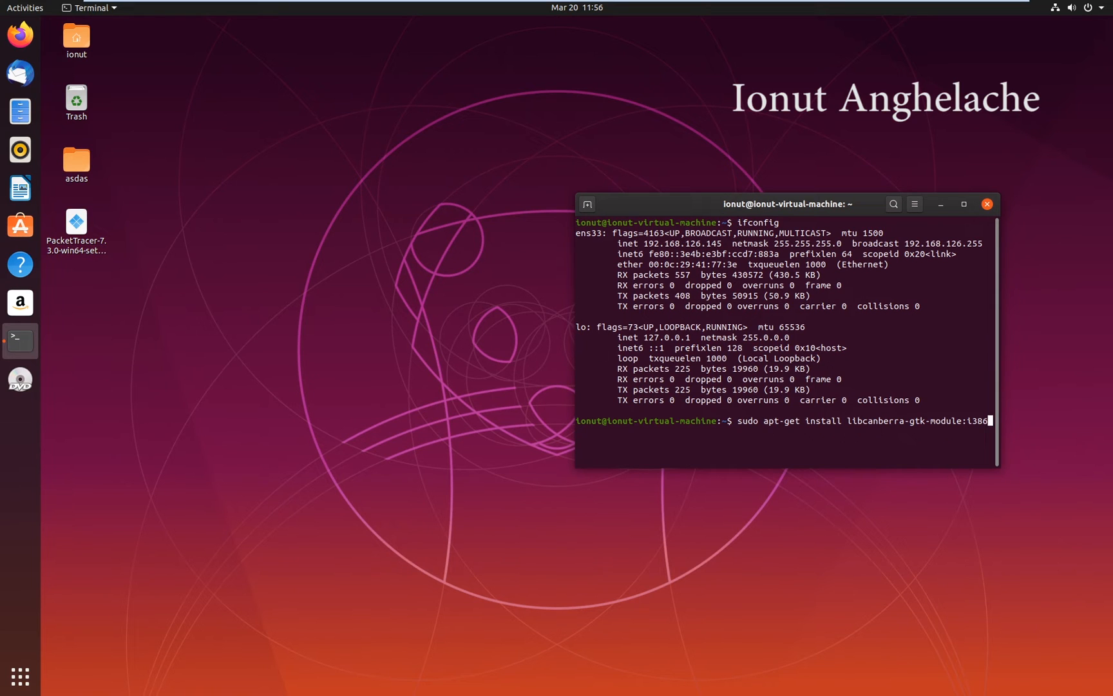
{"action": "left_click_drag", "start_coordinate": [576, 358], "coordinate": [414, 358]}
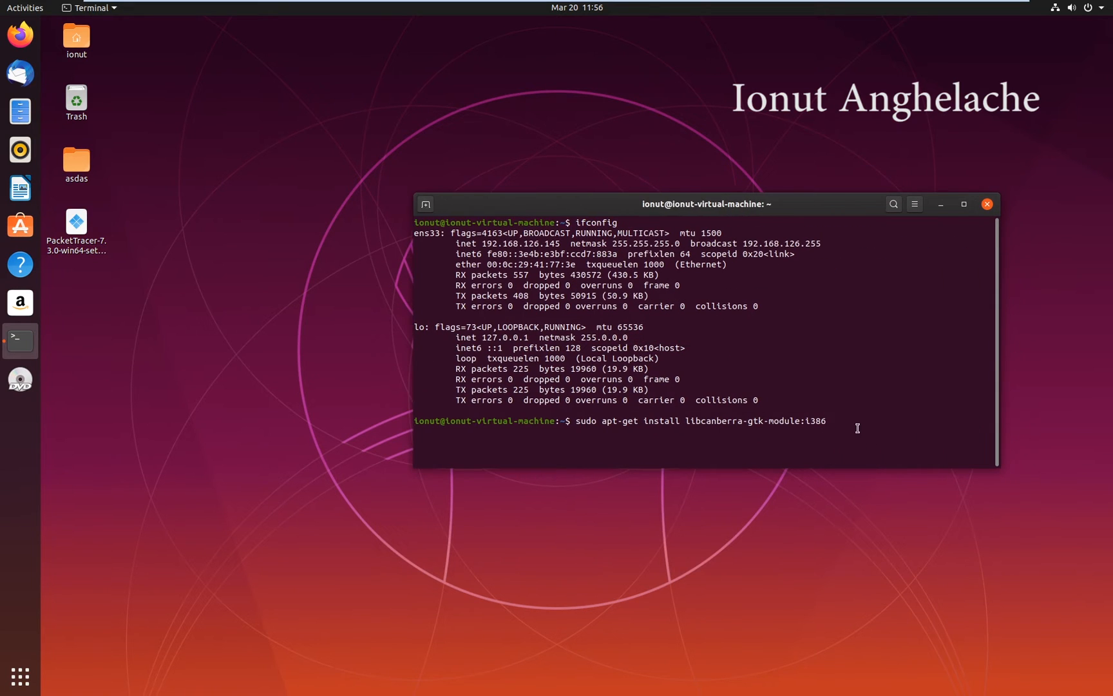
{"action": "type", "text": " -y"}
{"action": "key", "text": "Return"}
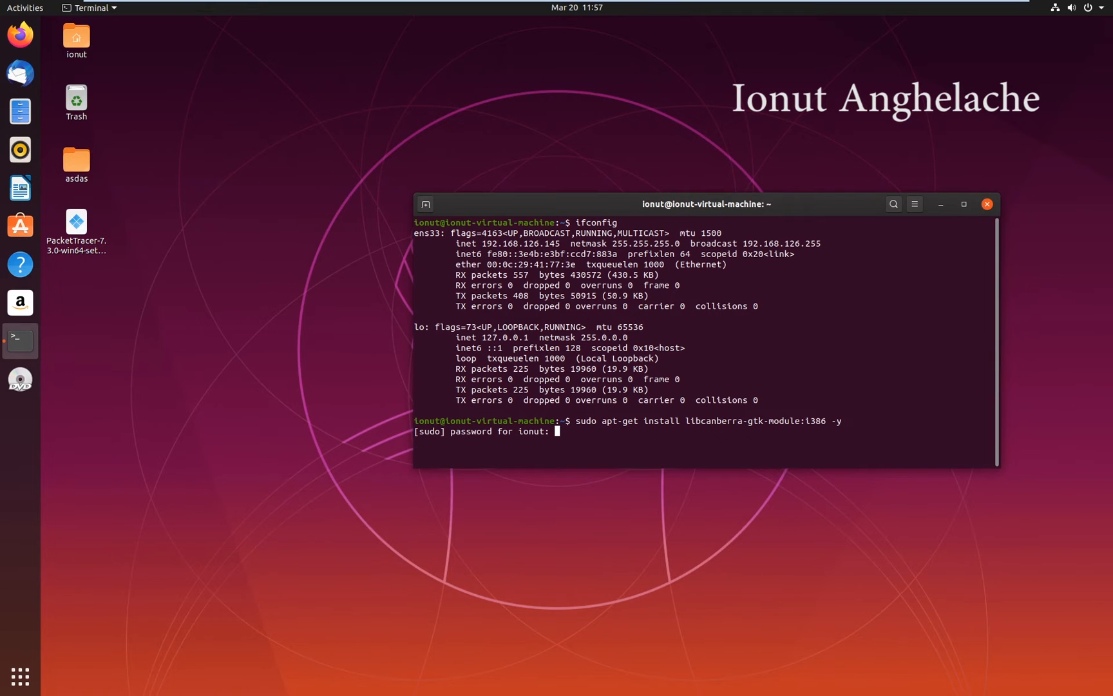
{"action": "key", "text": "Return"}
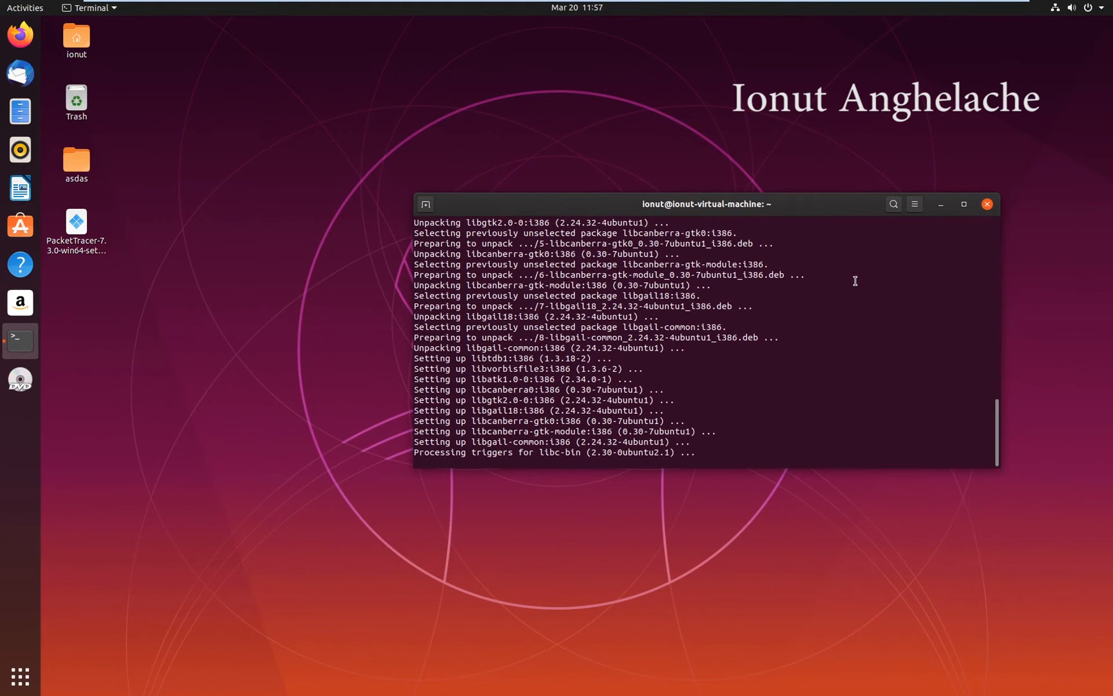
{"action": "scroll", "coordinate": [997, 429], "scroll_direction": "up", "scroll_amount": 2}
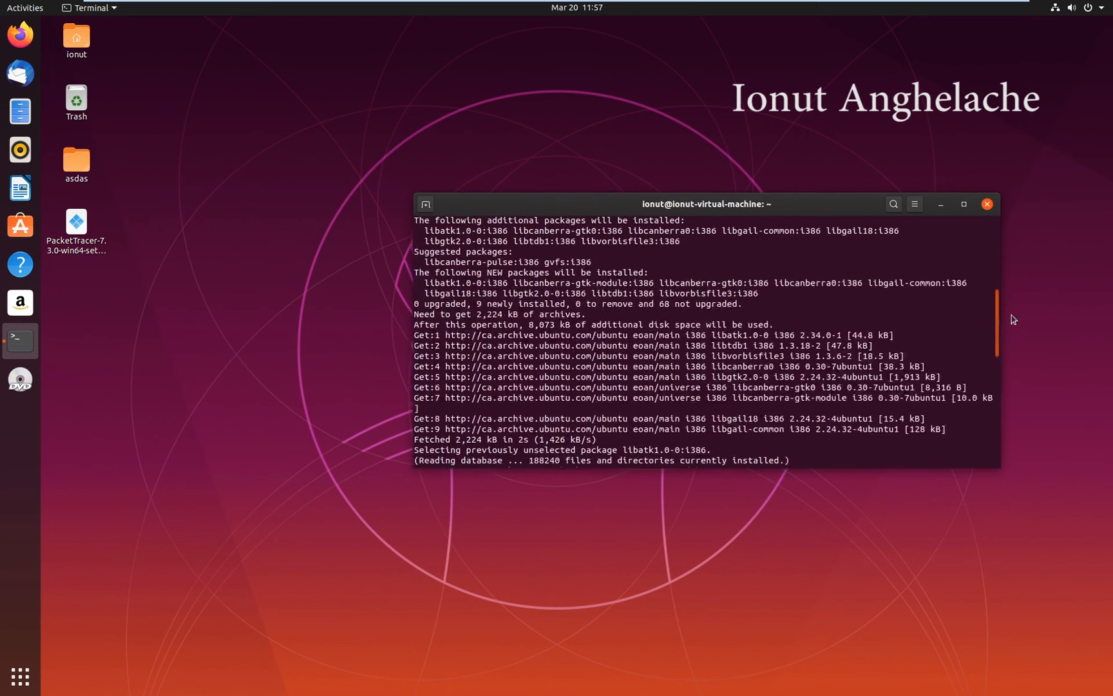
{"action": "left_click_drag", "start_coordinate": [998, 416], "coordinate": [1001, 280]}
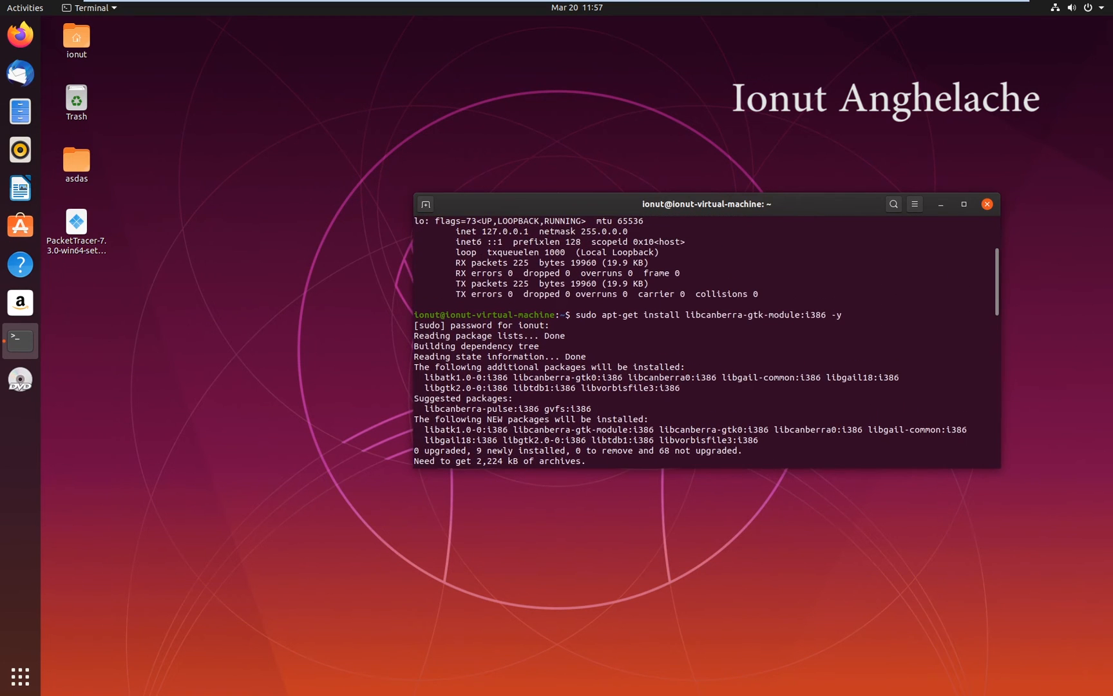
- Highlight the install command and libcanberra package name in the terminal output
{"action": "left_click_drag", "start_coordinate": [572, 316], "coordinate": [757, 316]}
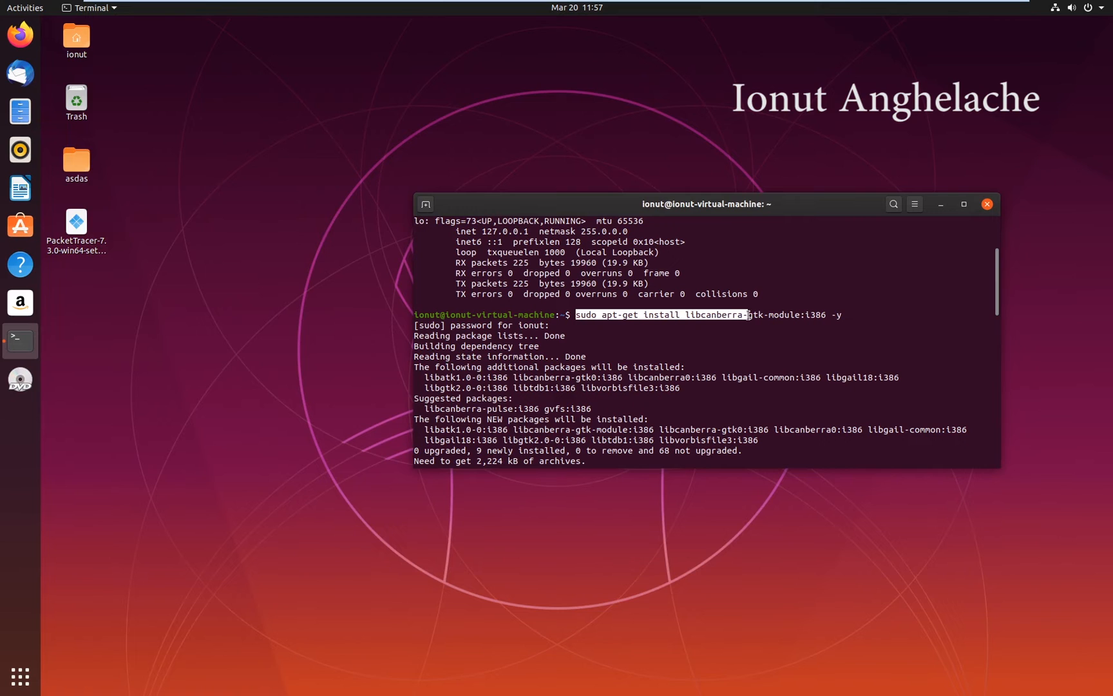
{"action": "left_click", "coordinate": [731, 341]}
{"action": "left_click_drag", "start_coordinate": [685, 314], "coordinate": [761, 313]}
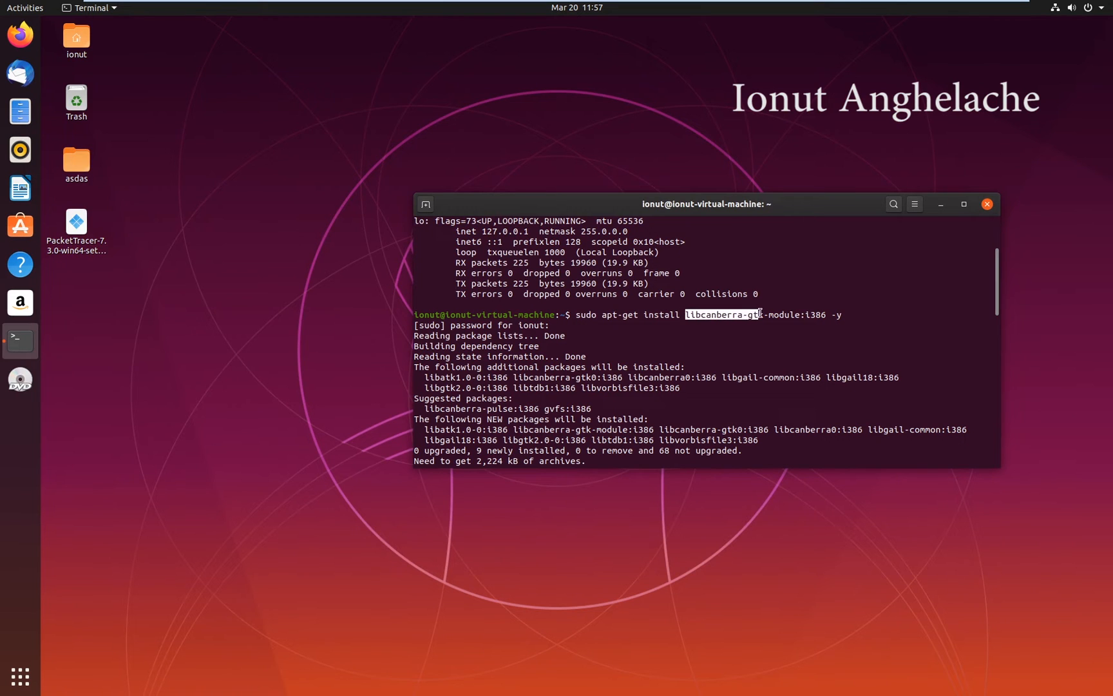
{"action": "left_click_drag", "start_coordinate": [866, 315], "coordinate": [768, 314]}
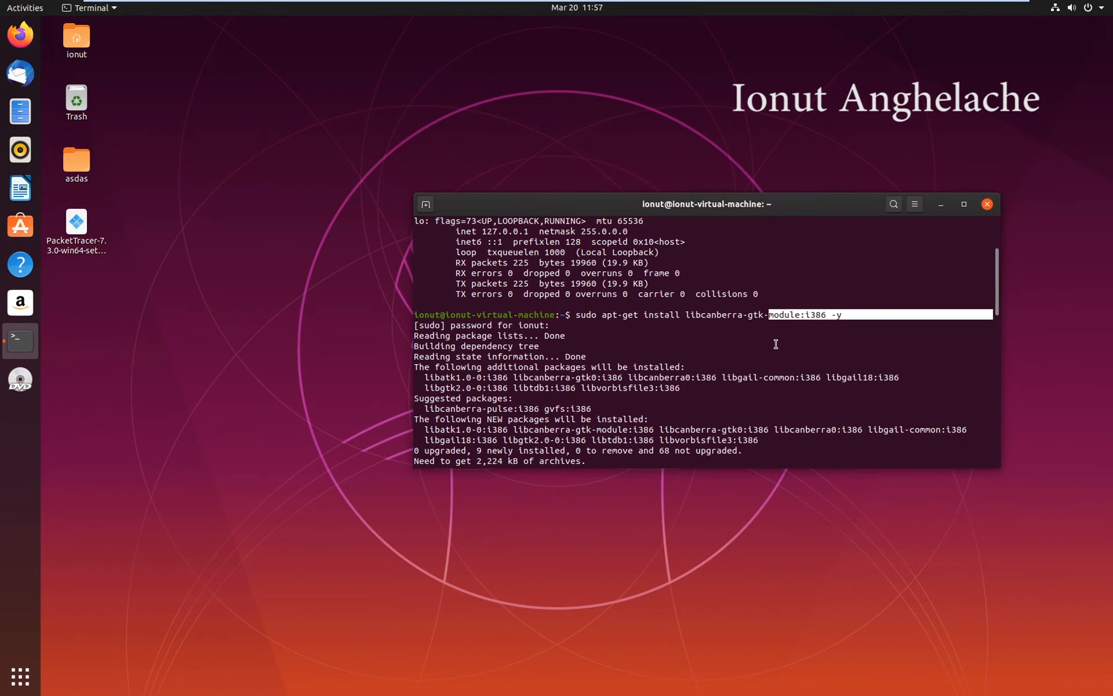
{"action": "left_click", "coordinate": [775, 343]}
{"action": "left_click", "coordinate": [652, 323]}
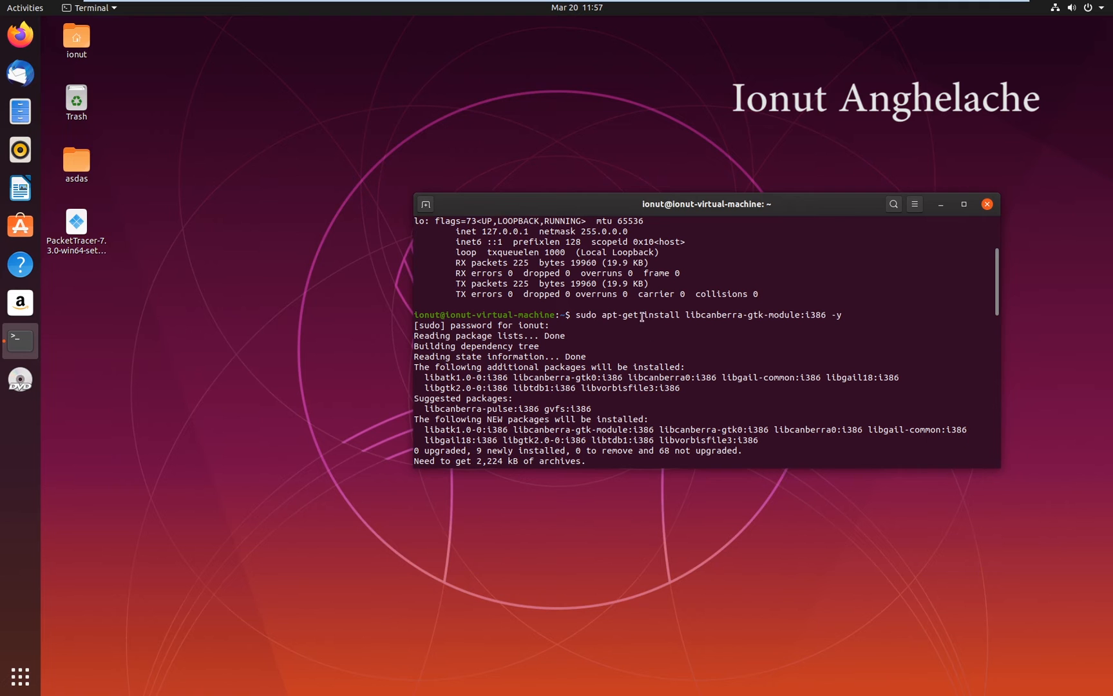
{"action": "left_click_drag", "start_coordinate": [642, 317], "coordinate": [557, 327]}
{"action": "left_click", "coordinate": [557, 327]}
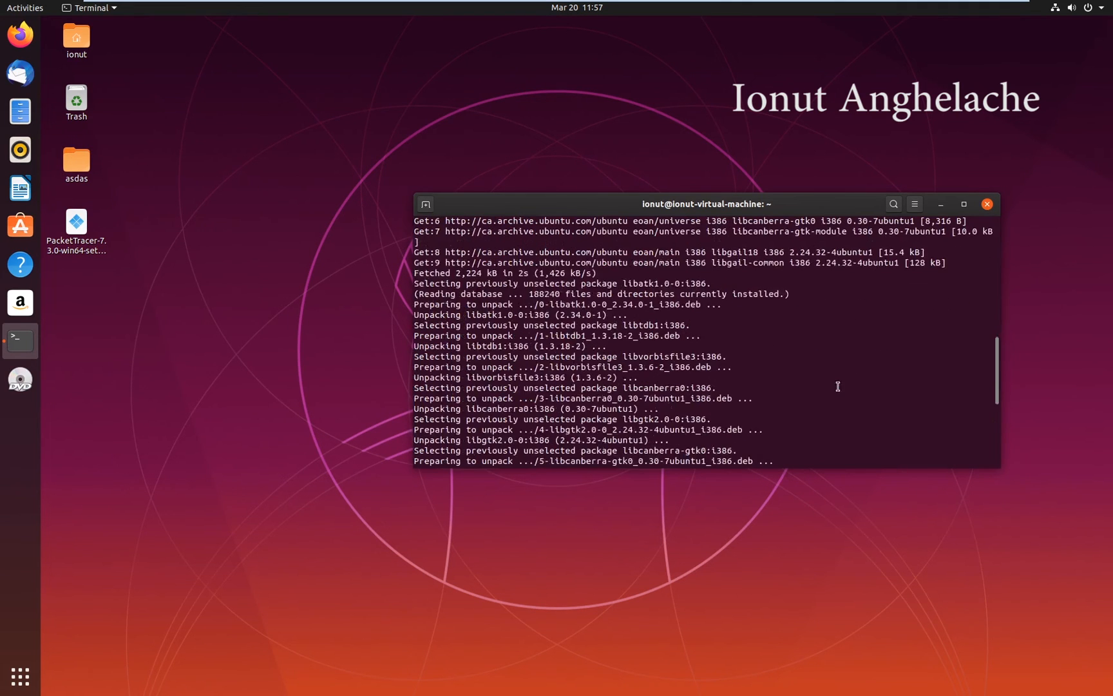
{"action": "type", "text": "c"}
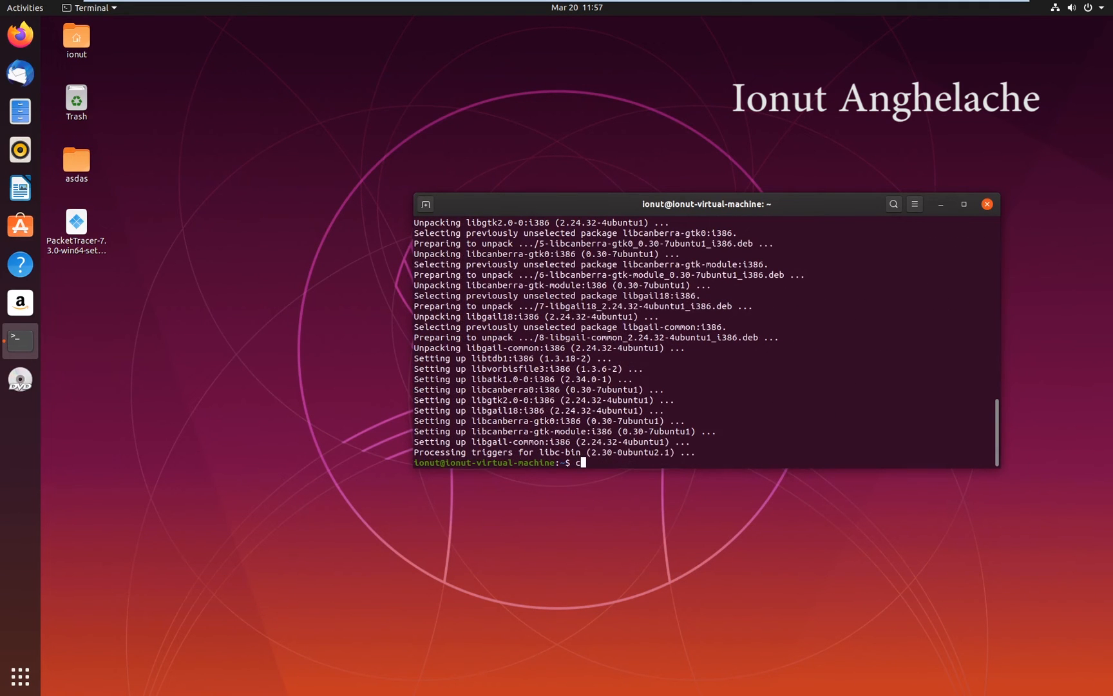
{"action": "type", "text": "d /srv/ftp"}
- cd into /srv/ftp, check ufw status, allow 20/tcp and 21/tcp, then list the rules
{"action": "key", "text": "Return"}
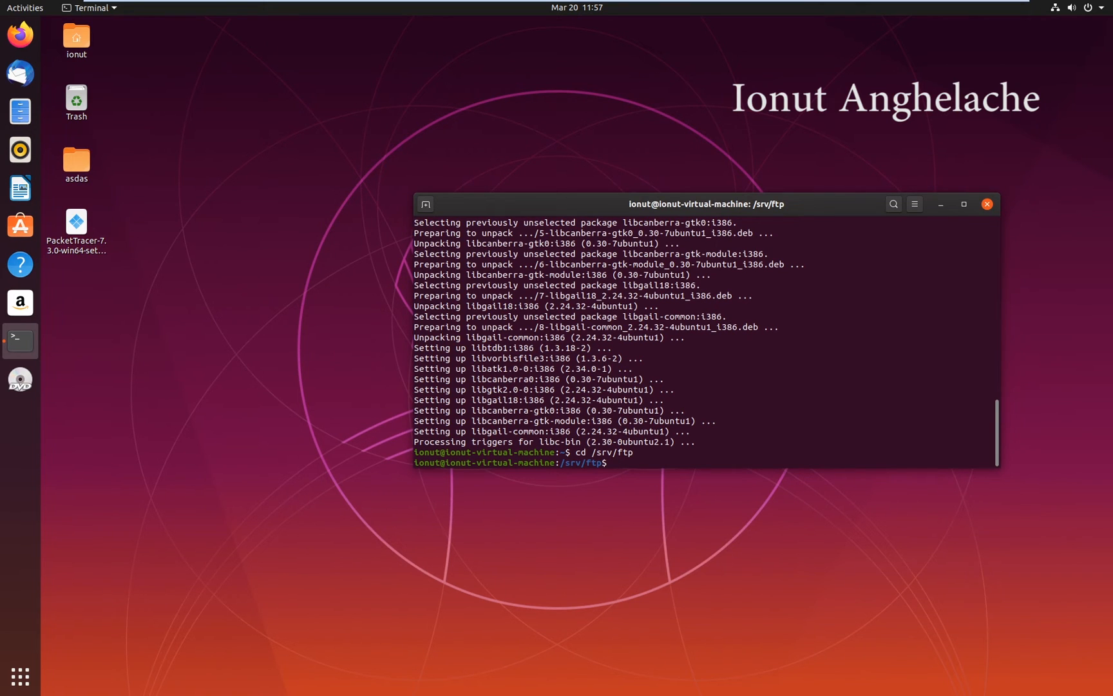
{"action": "type", "text": "sudo"}
{"action": "type", "text": " ufw"}
{"action": "type", "text": " status"}
{"action": "key", "text": "Return"}
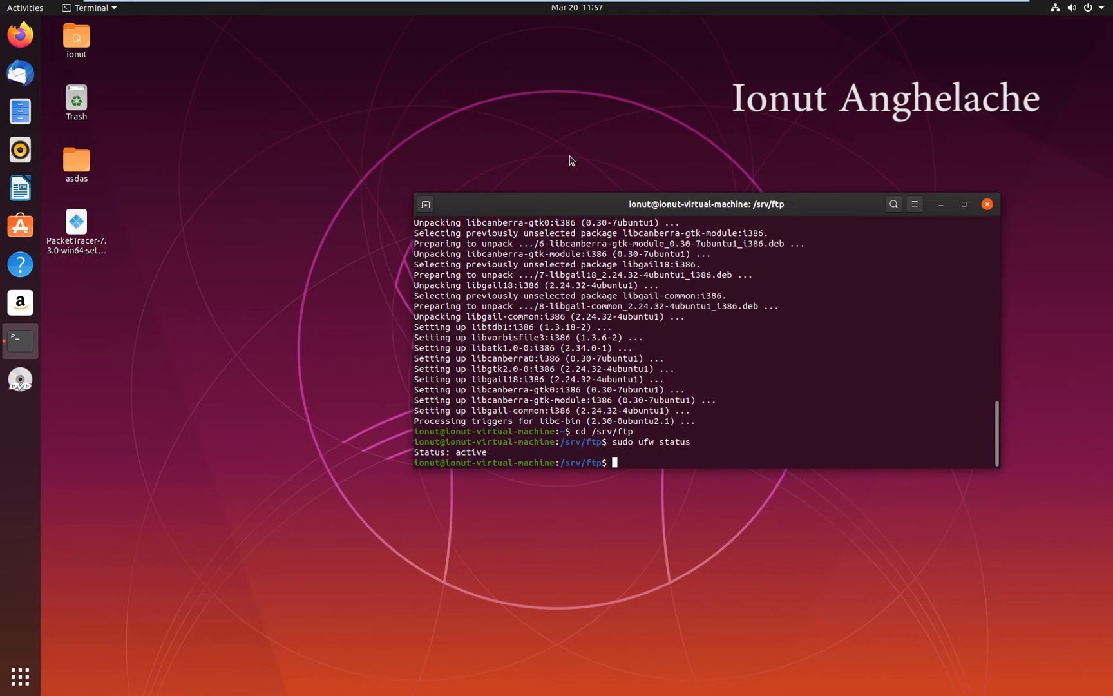
{"action": "type", "text": "sudo ufw"}
{"action": "type", "text": " allow 2"}
{"action": "type", "text": "0/tcp"}
{"action": "key", "text": "Return"}
{"action": "type", "text": "sudo u"}
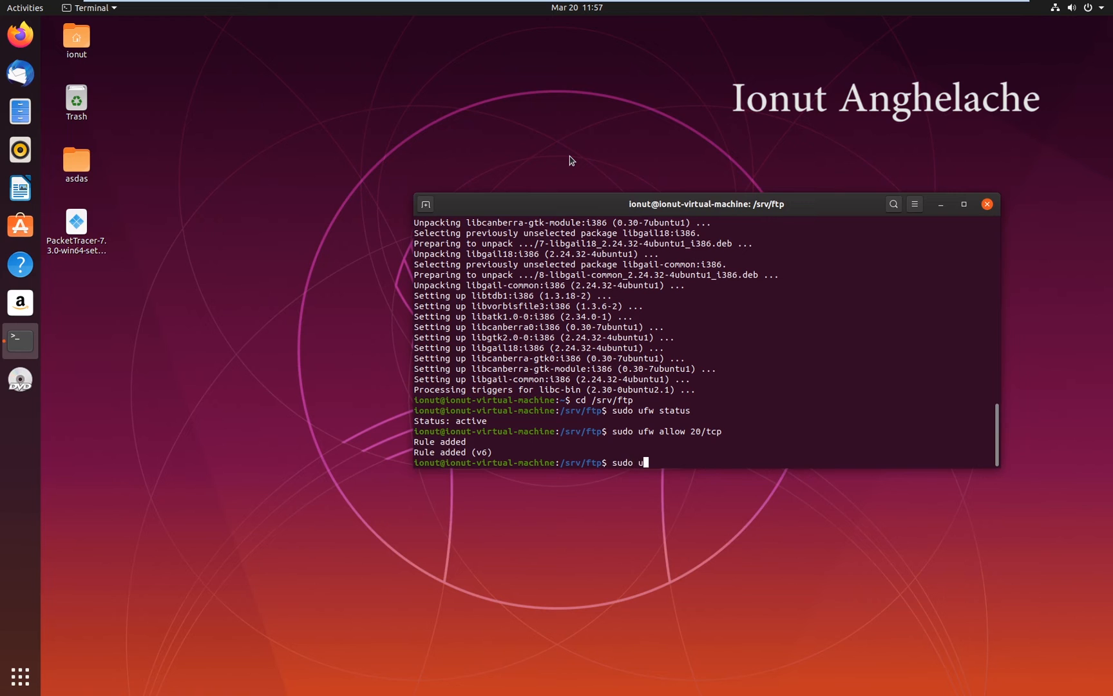
{"action": "type", "text": "fw all"}
{"action": "type", "text": "o w 21/tcp"}
{"action": "key", "text": "Return"}
{"action": "type", "text": "sudo uf"}
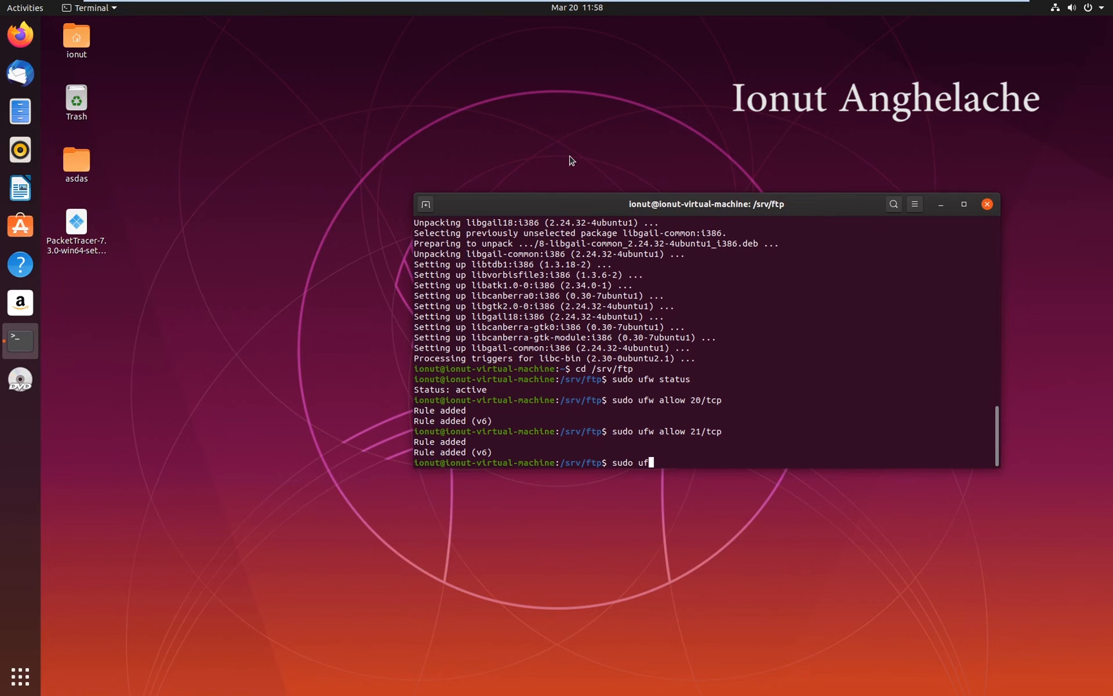
{"action": "type", "text": "w status"}
{"action": "key", "text": "Return"}
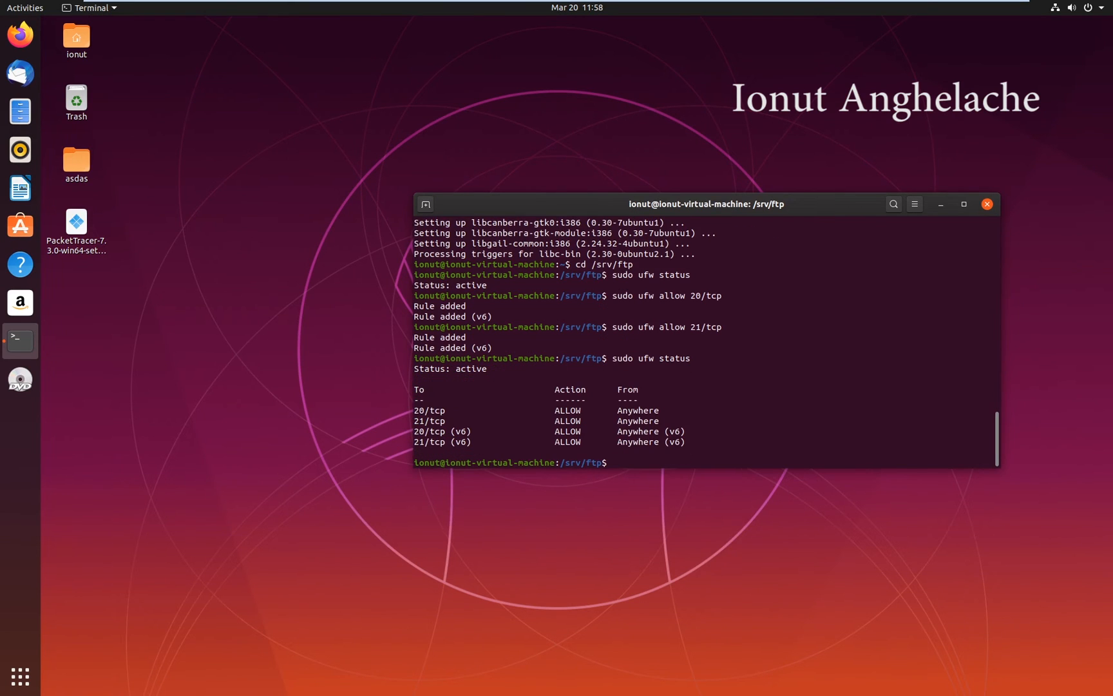
- Highlight the 20/tcp and 21/tcp ALLOW Anywhere rules in the ufw status table
{"action": "left_click_drag", "start_coordinate": [702, 447], "coordinate": [457, 409]}
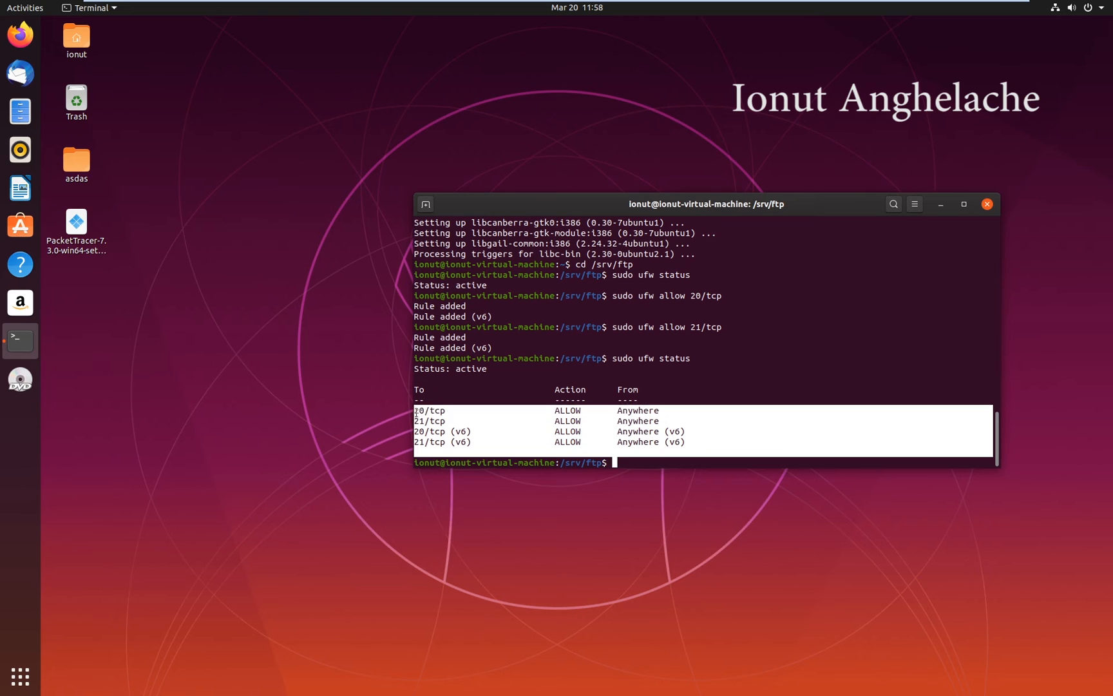
{"action": "left_click", "coordinate": [457, 410]}
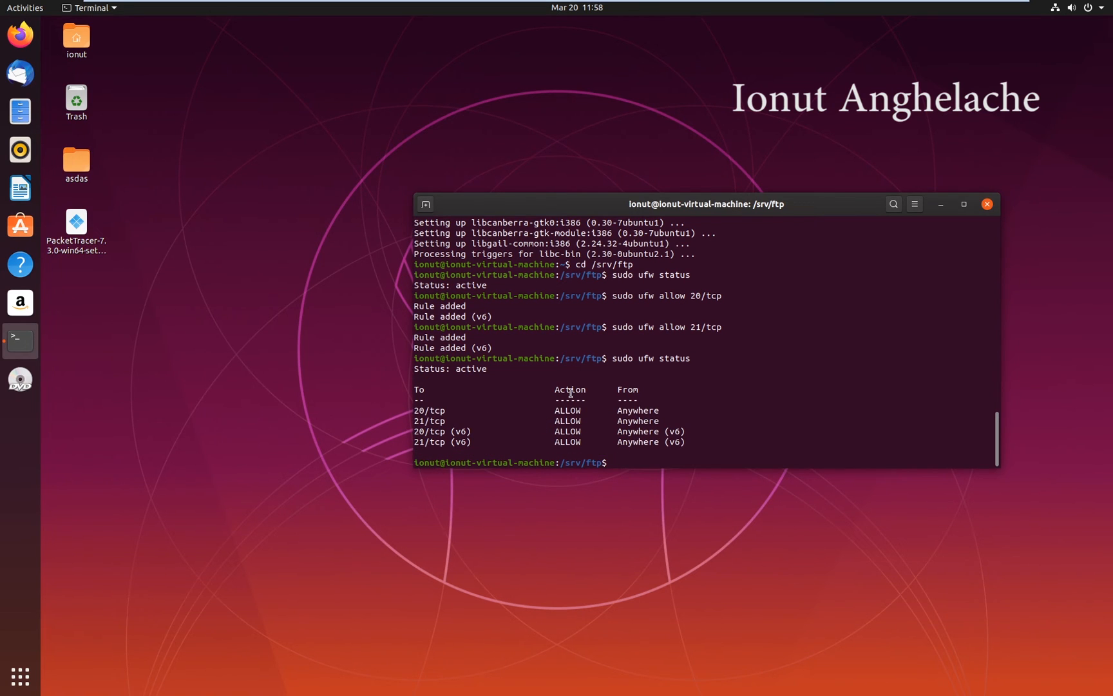
{"action": "triple_click", "coordinate": [664, 411]}
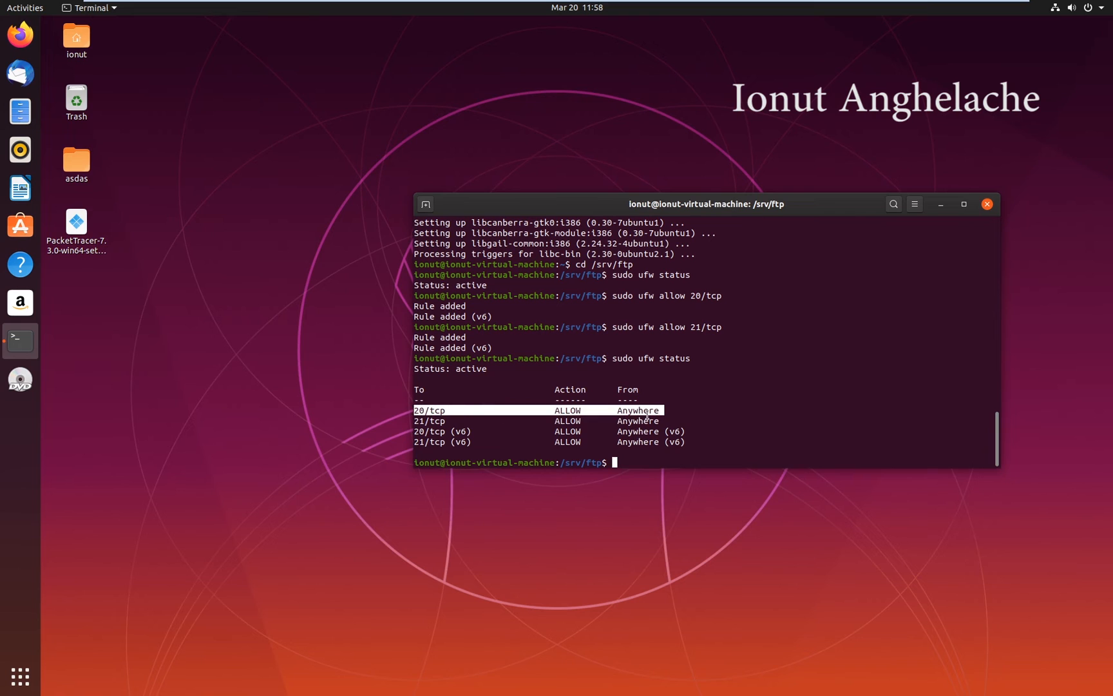
{"action": "left_click_drag", "start_coordinate": [665, 421], "coordinate": [391, 426]}
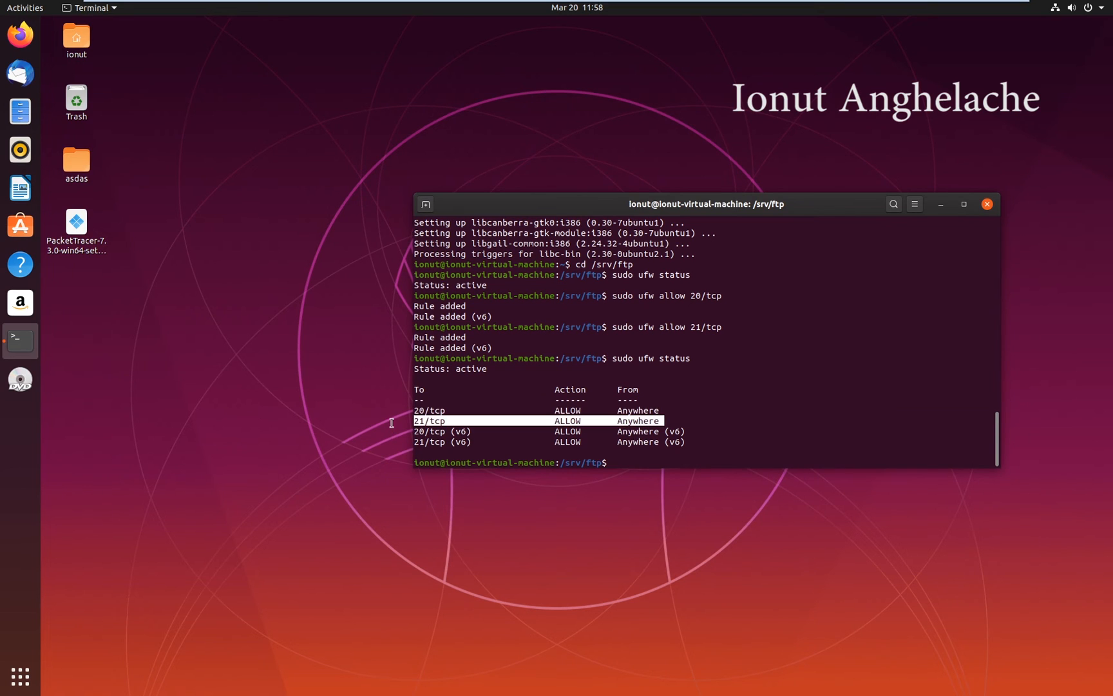
{"action": "left_click", "coordinate": [716, 442]}
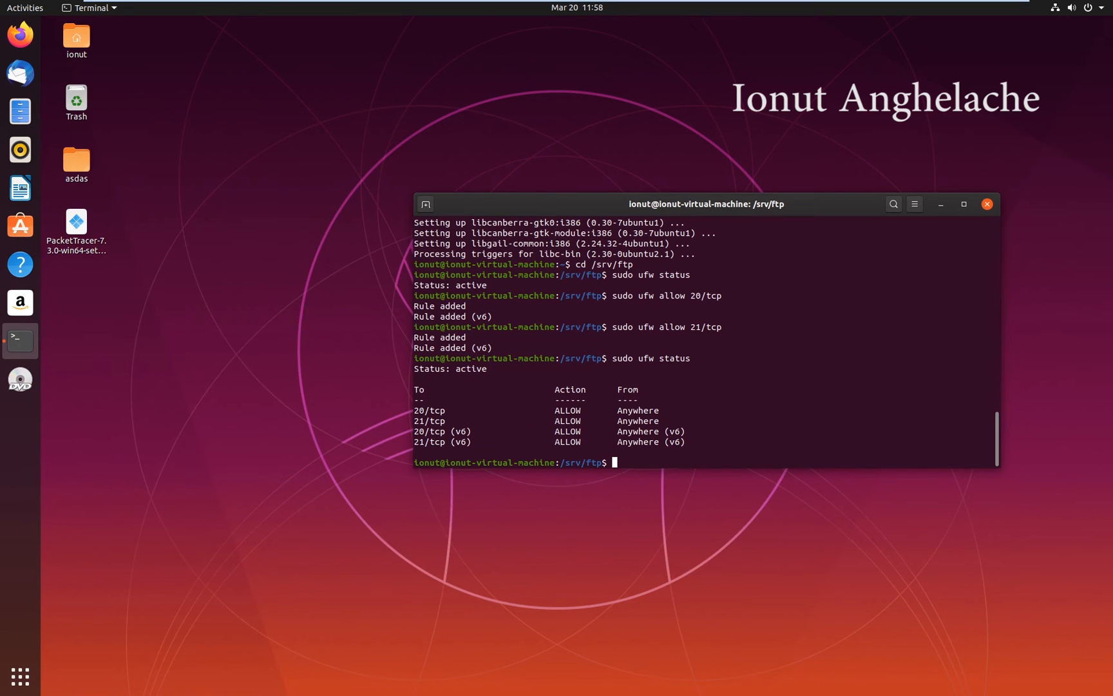
{"action": "type", "text": "su"}
{"action": "type", "text": "do uf"}
{"action": "type", "text": "w dele"}
{"action": "type", "text": "teallow 2"}
{"action": "type", "text": "0/tcp"}
- Delete the 20/tcp and 21/tcp ufw allow rules and confirm status shows none listed
{"action": "key", "text": "Return"}
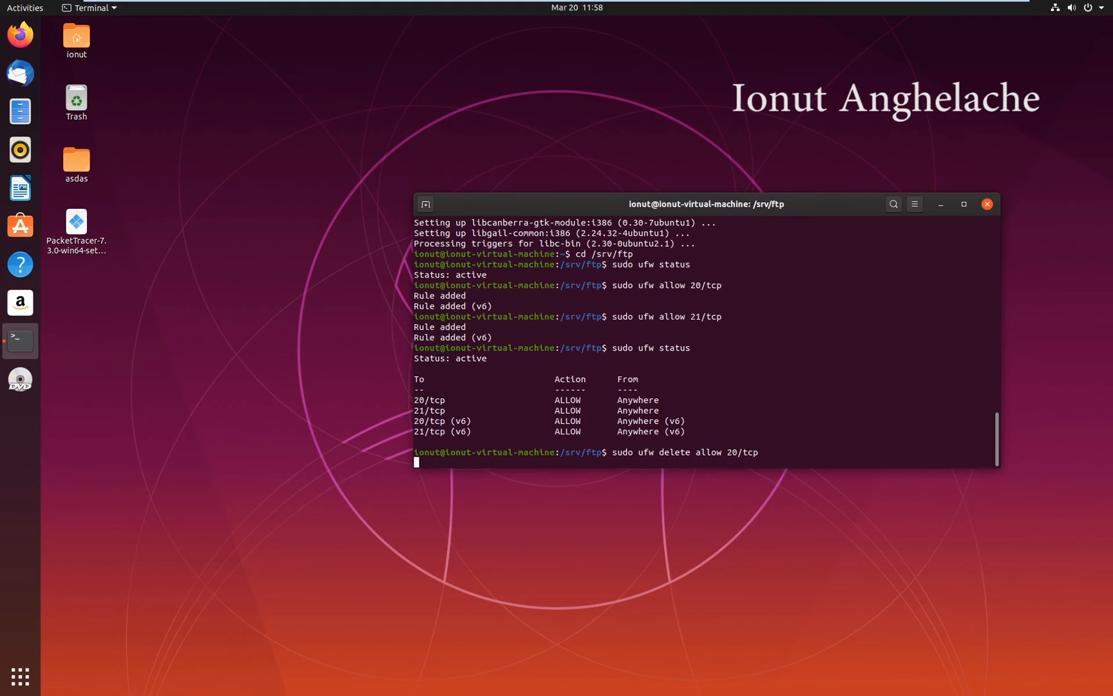
{"action": "type", "text": "sudo ufw dele"}
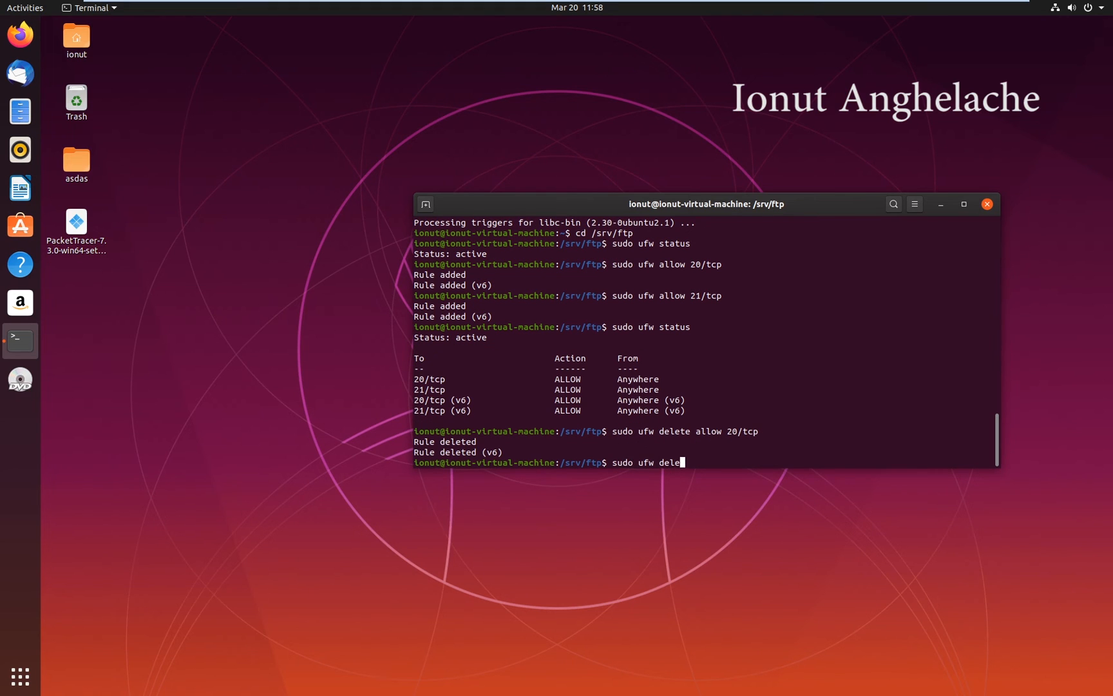
{"action": "type", "text": "te allow 21/tc"}
{"action": "type", "text": "p"}
{"action": "key", "text": "Return"}
{"action": "type", "text": "sudo "}
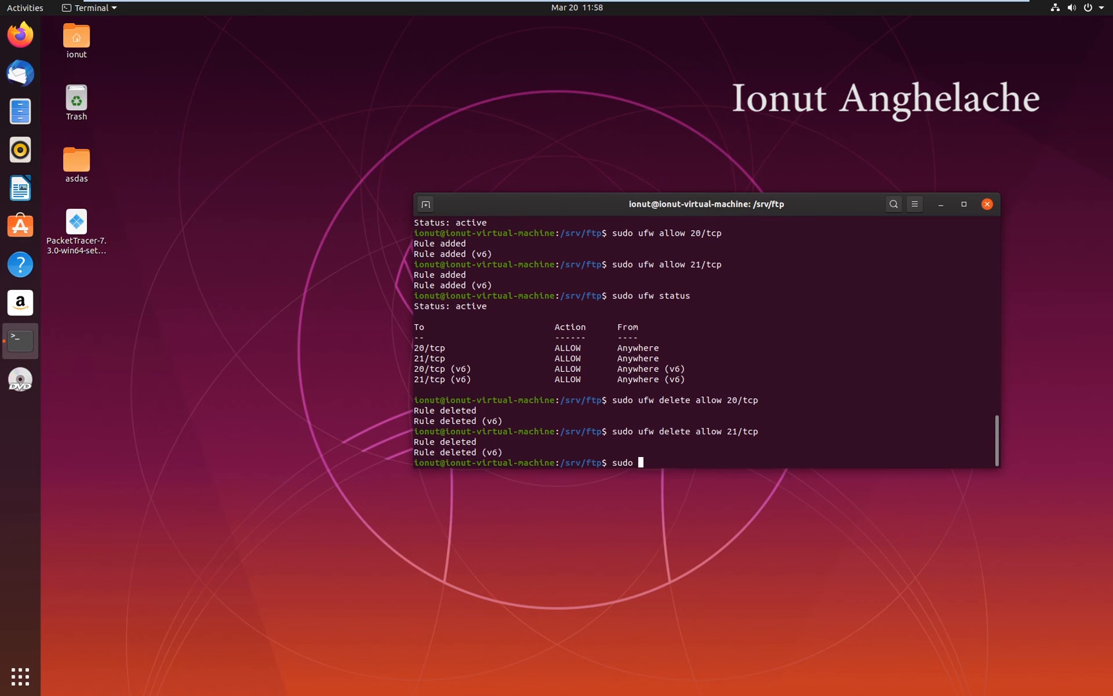
{"action": "type", "text": "ufw status"}
{"action": "key", "text": "Return"}
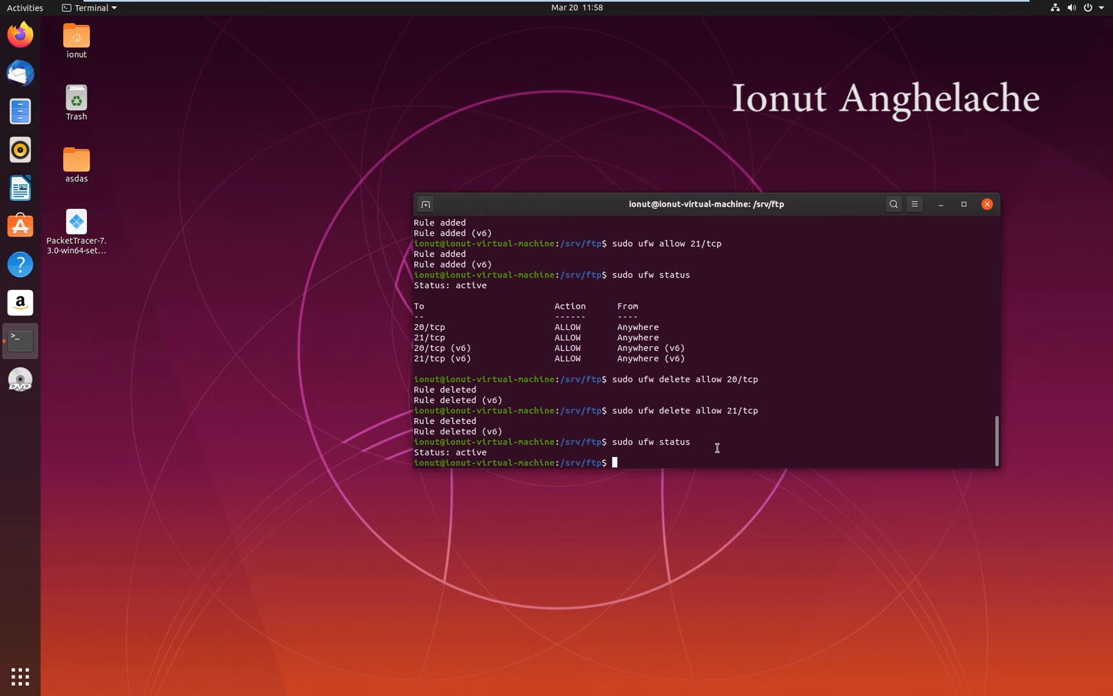
{"action": "type", "text": "cd"}
- List /srv/ftp and remove admin.txt with sudo rm -rfv
{"action": "key", "text": "BackSpace"}
{"action": "key", "text": "BackSpace"}
{"action": "key", "text": "BackSpace"}
{"action": "type", "text": "ls"}
{"action": "key", "text": "Return"}
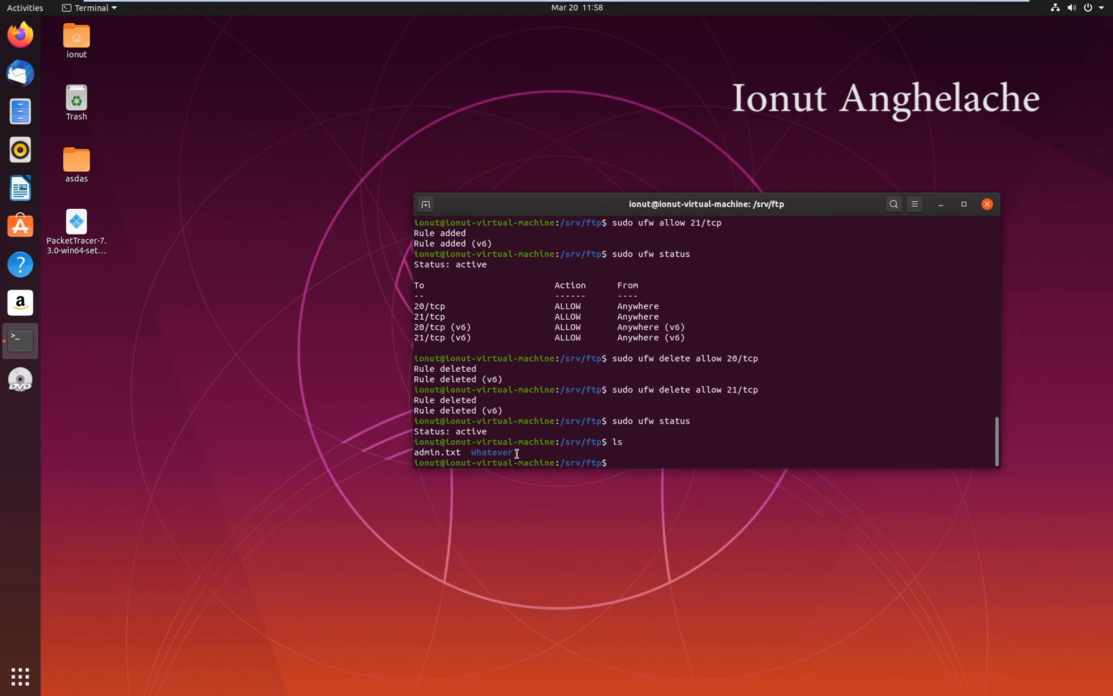
{"action": "left_click_drag", "start_coordinate": [516, 453], "coordinate": [470, 453]}
{"action": "left_click", "coordinate": [638, 457]}
{"action": "type", "text": "sudo r"}
{"action": "type", "text": "m -rfv admi"}
{"action": "type", "text": "n.txt"}
{"action": "key", "text": "Return"}
{"action": "type", "text": "sudo rm"}
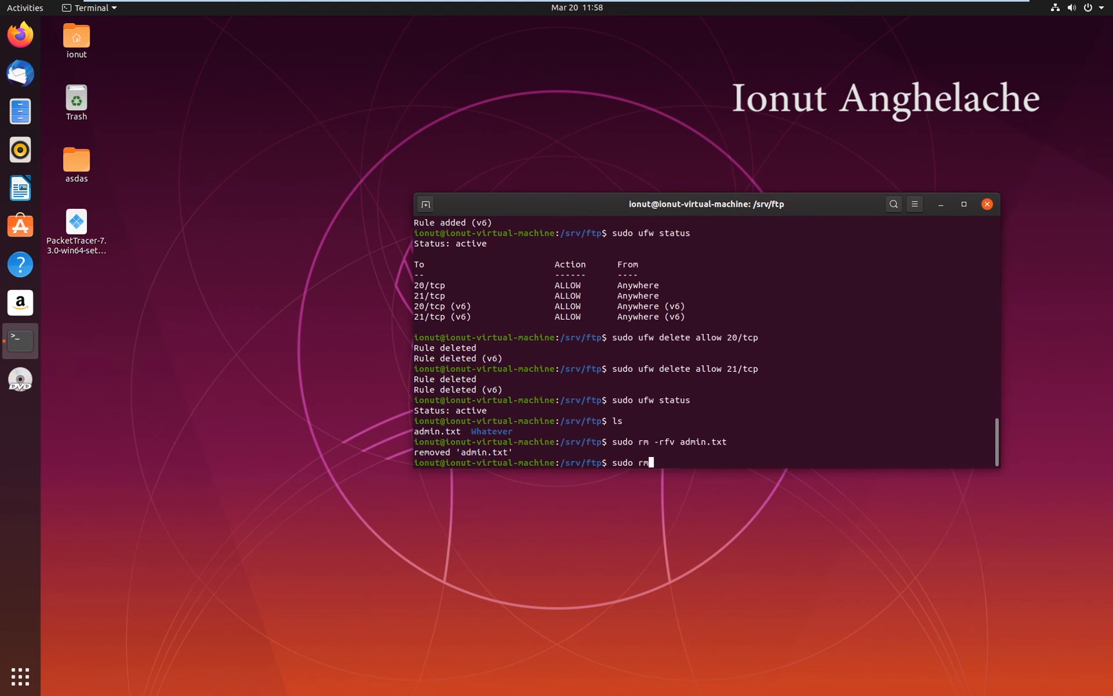
{"action": "type", "text": " Wh"}
- Remove the Whatever folder recursively, confirm /srv/ftp is empty, and cd back home
{"action": "key", "text": "Tab"}
{"action": "key", "text": "BackSpace"}
{"action": "key", "text": "BackSpace"}
{"action": "key", "text": "BackSpace"}
{"action": "key", "text": "BackSpace"}
{"action": "type", "text": "-rfv "}
{"action": "type", "text": "Wh"}
{"action": "key", "text": "Tab"}
{"action": "key", "text": "Return"}
{"action": "type", "text": "ls"}
{"action": "key", "text": "Return"}
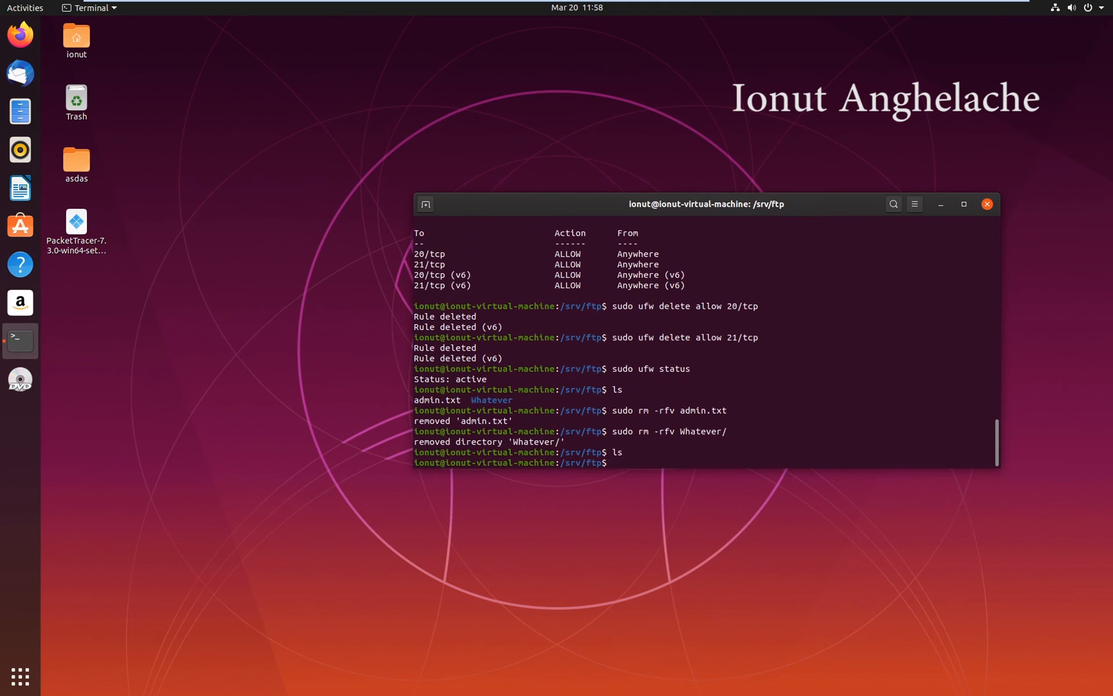
{"action": "type", "text": "cd #"}
{"action": "key", "text": "Return"}
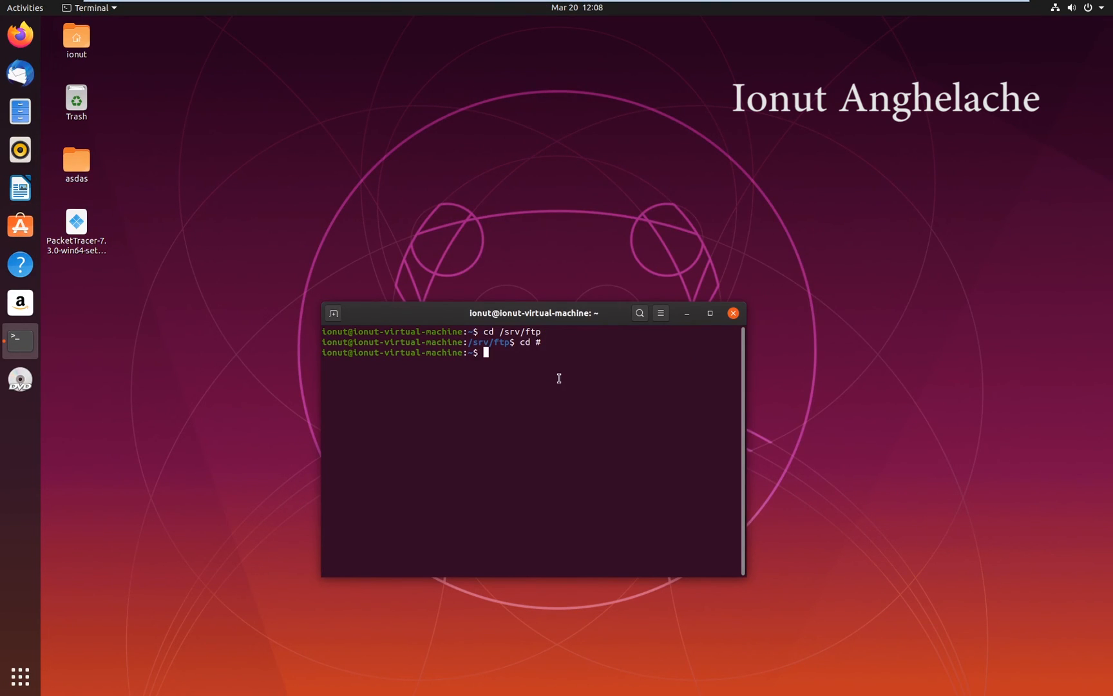
{"action": "type", "text": "sudo apt-get "}
{"action": "type", "text": "purge filez"}
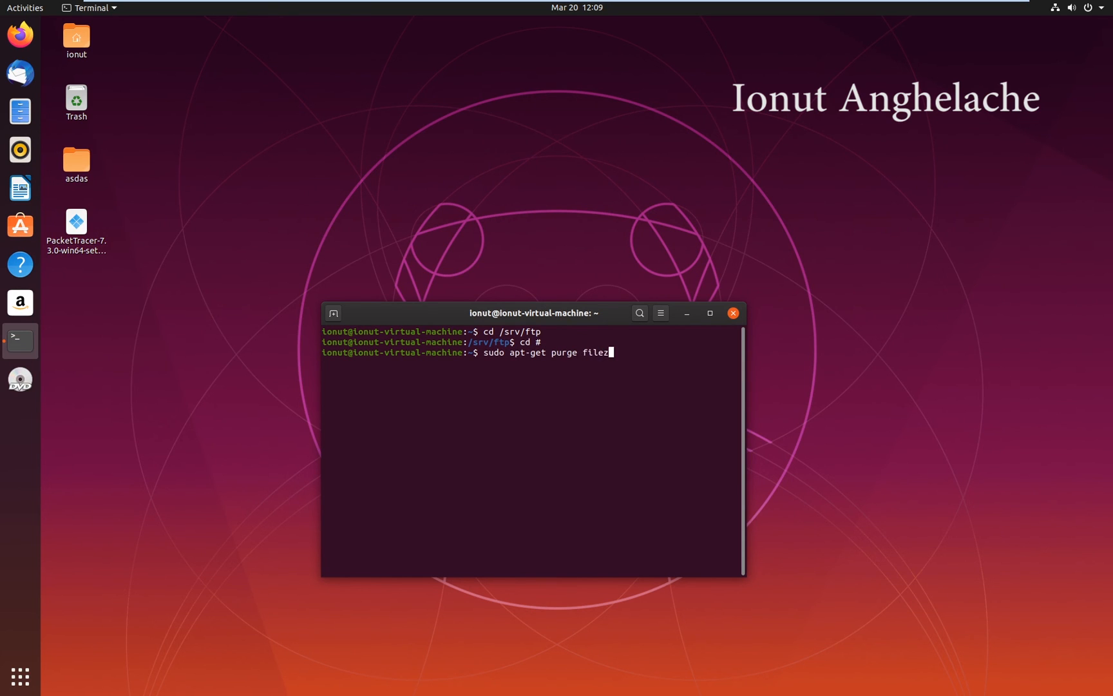
{"action": "type", "text": "illa -y"}
- Purge filezilla with apt-get, then run sudo apt autoremove and answer y to drop leftovers
{"action": "key", "text": "Return"}
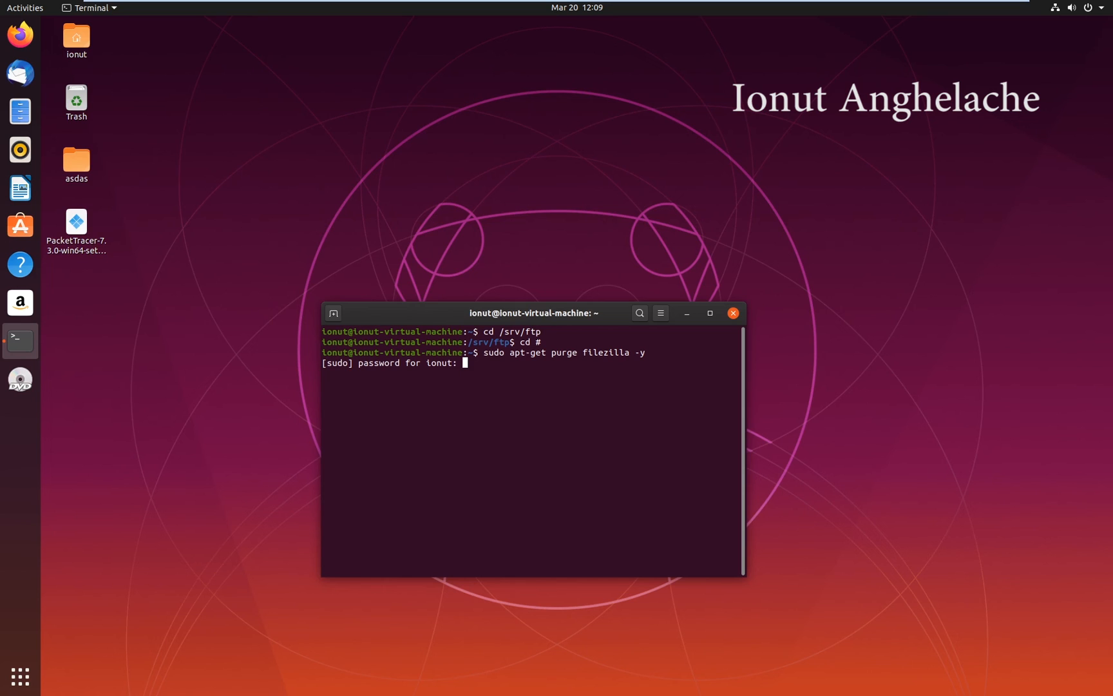
{"action": "key", "text": "Return"}
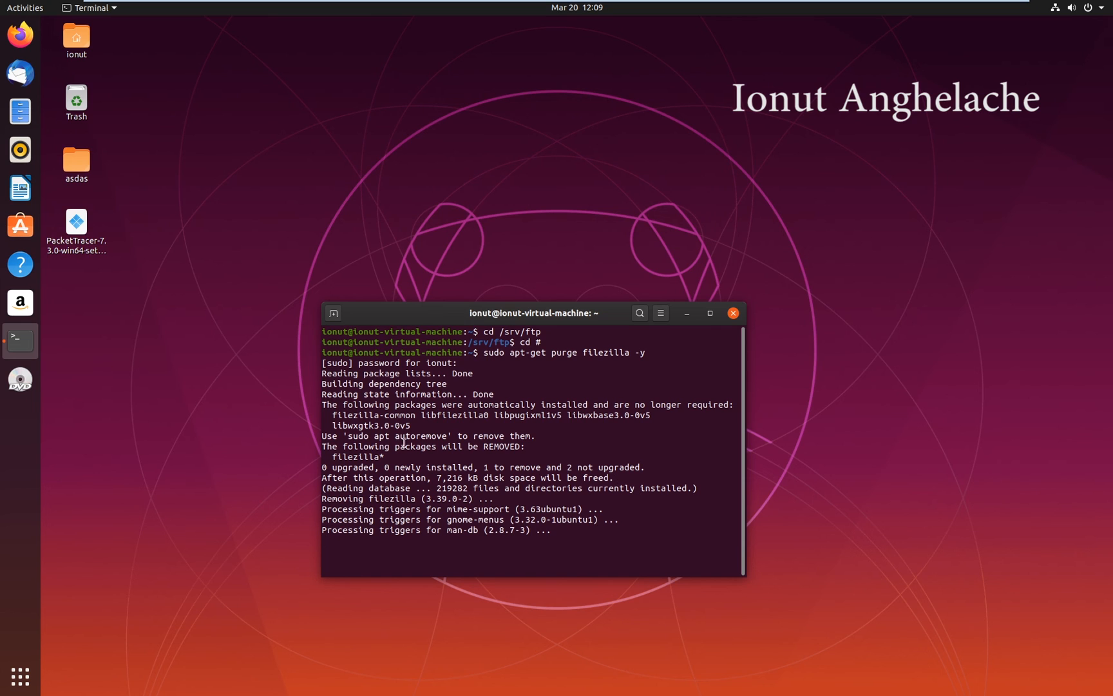
{"action": "left_click_drag", "start_coordinate": [348, 436], "coordinate": [459, 436]}
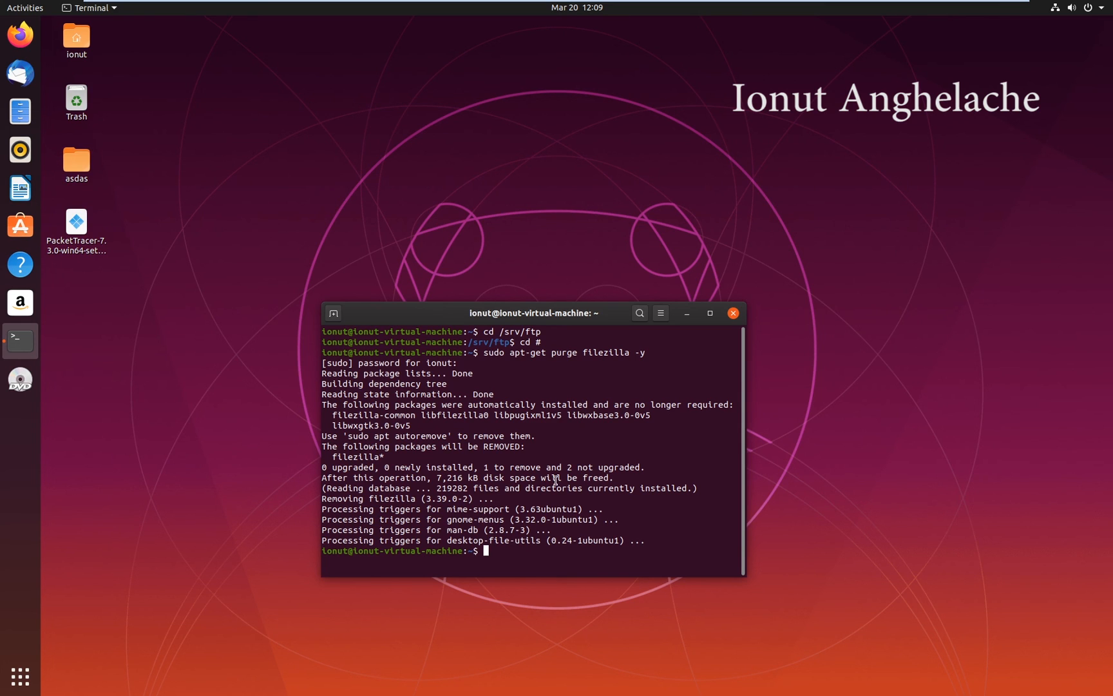
{"action": "type", "text": "sudo apt aut"}
{"action": "type", "text": "oremove"}
{"action": "key", "text": "Return"}
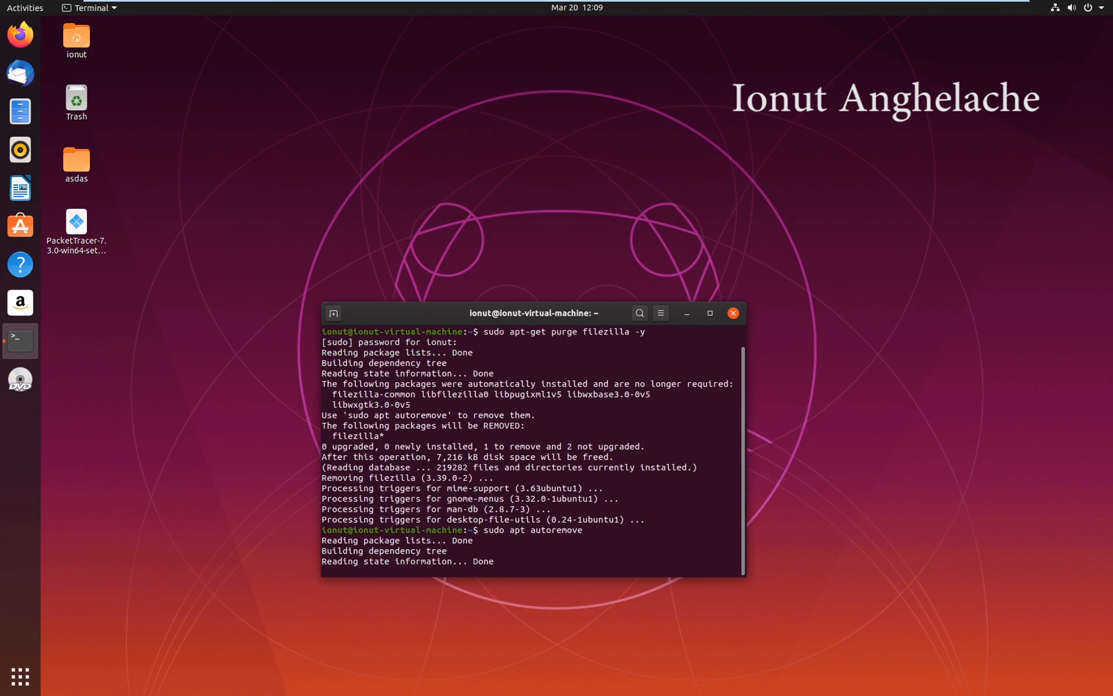
{"action": "type", "text": "y"}
{"action": "key", "text": "Return"}
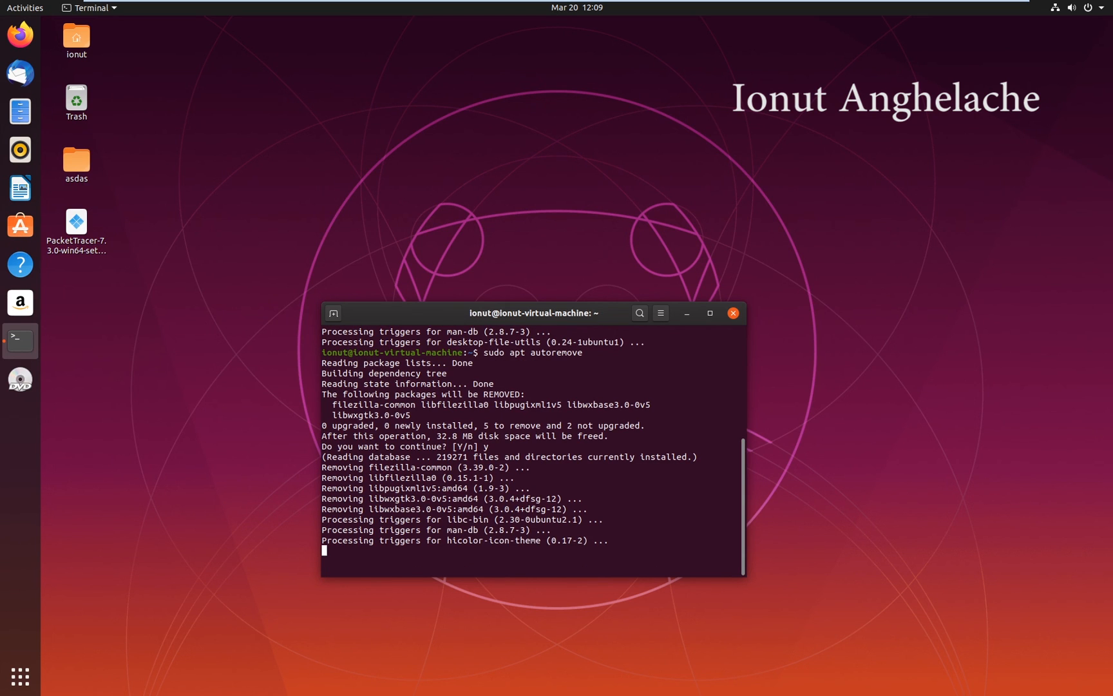
{"action": "type", "text": "sudo "}
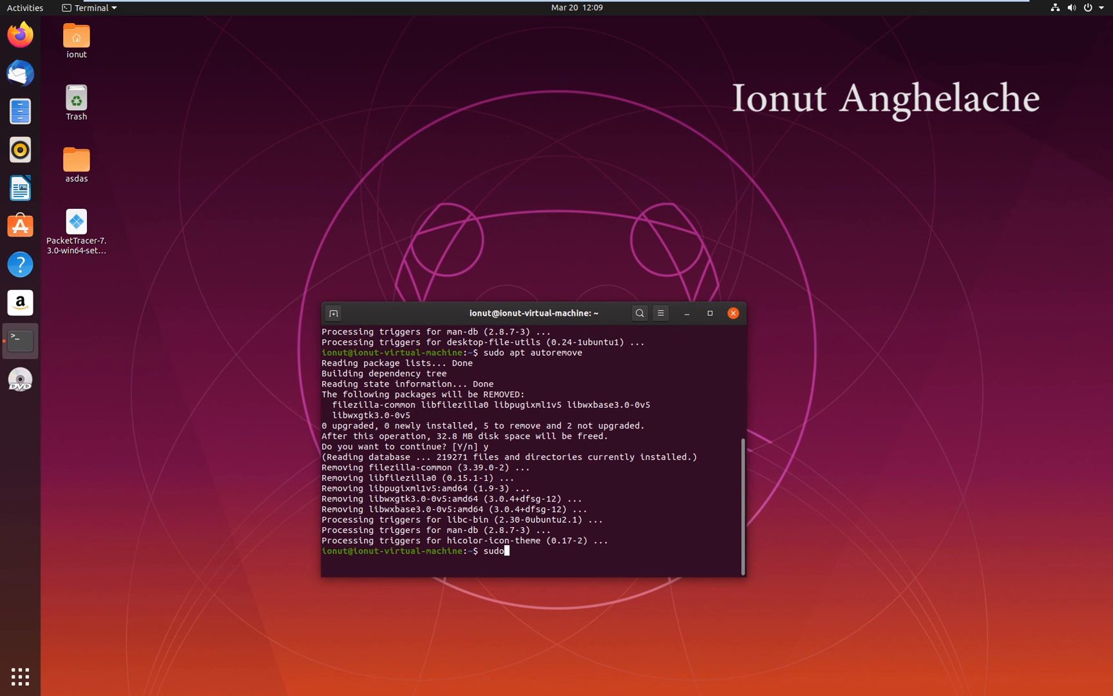
{"action": "type", "text": "apt-get purge vsf"}
{"action": "type", "text": "tpd -y"}
- Purge vsftpd with apt-get, then confirm systemctl reports vsftpd.service could not be found
{"action": "key", "text": "Return"}
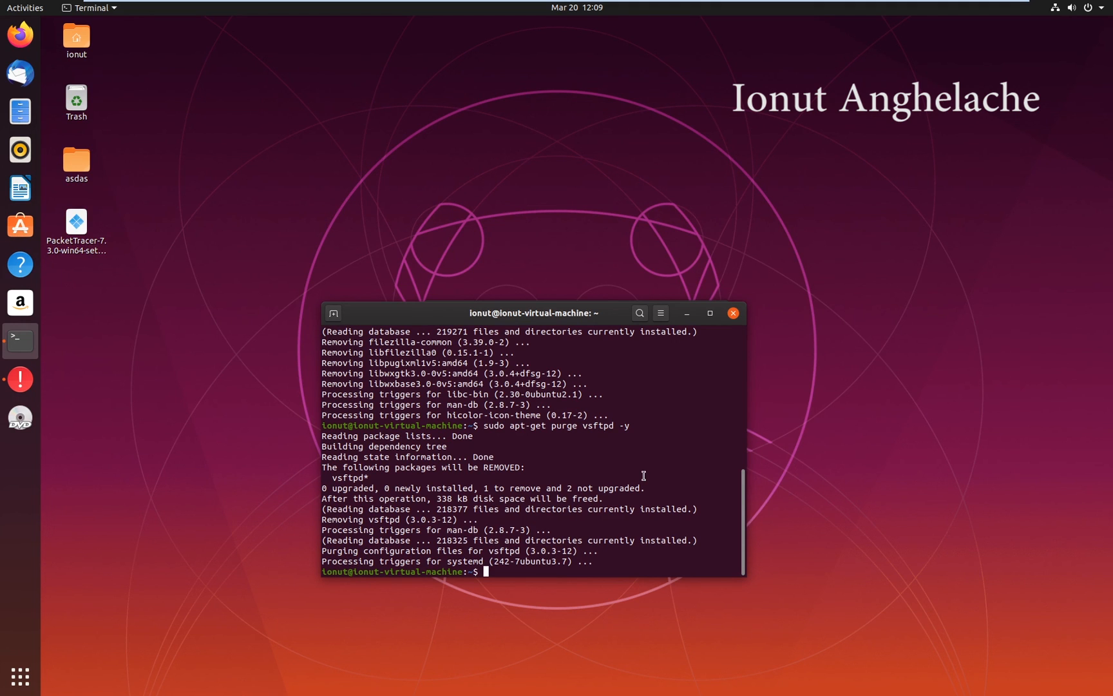
{"action": "type", "text": "sudo "}
{"action": "type", "text": "systemct"}
{"action": "type", "text": "l status vsftpd"}
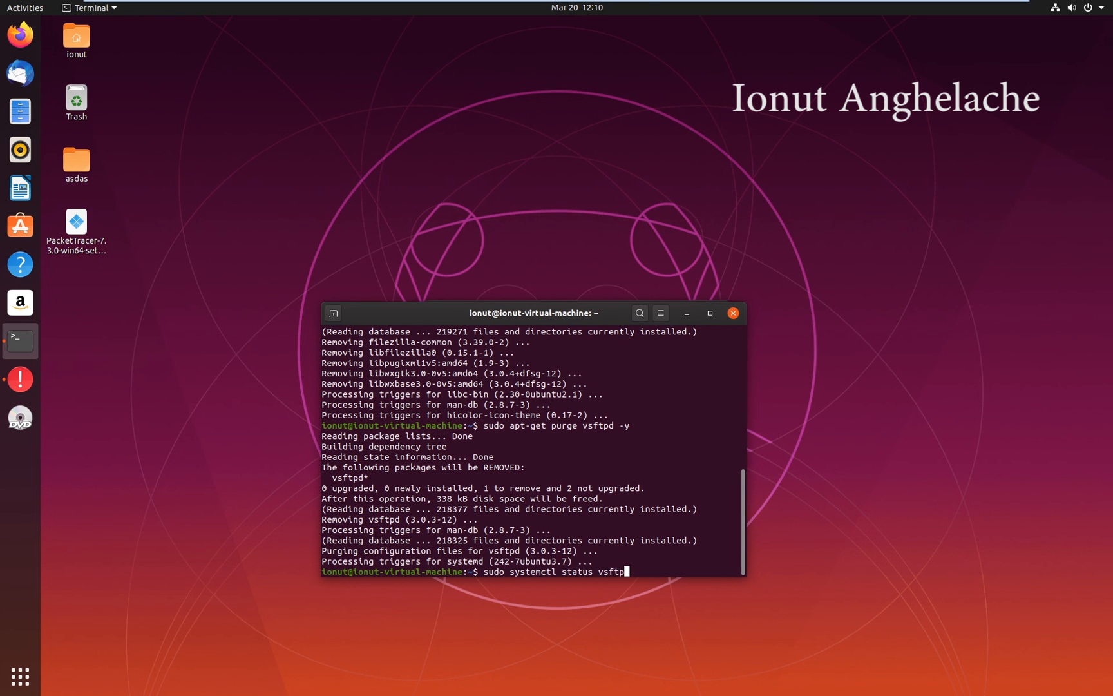
{"action": "key", "text": "Return"}
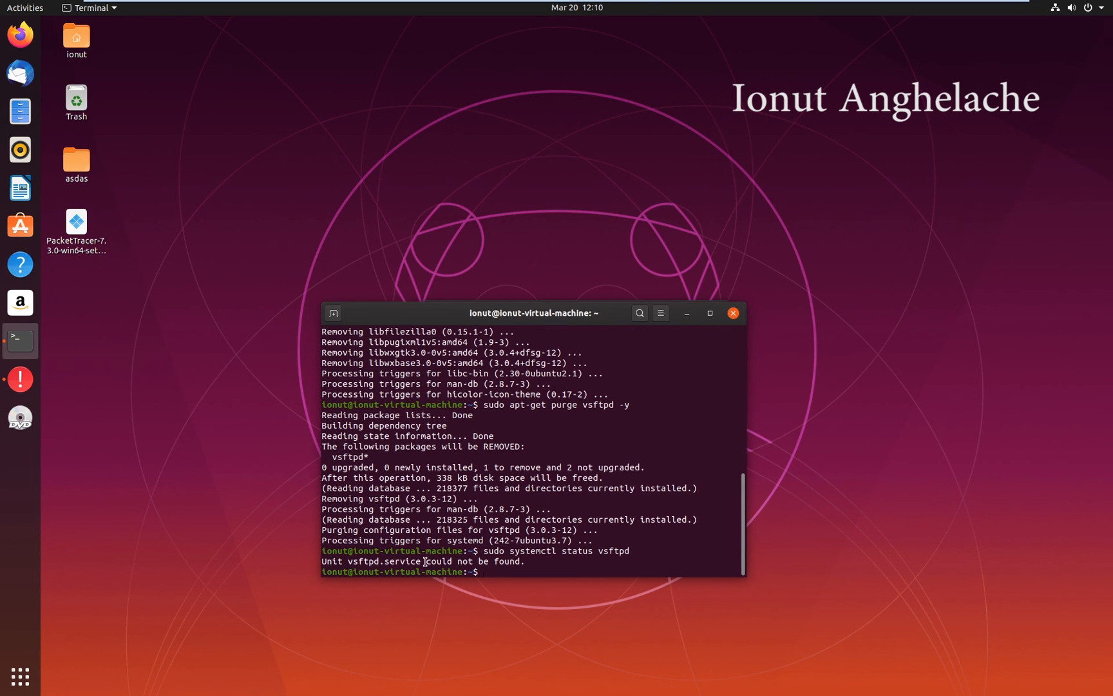
{"action": "left_click_drag", "start_coordinate": [425, 563], "coordinate": [326, 561]}
{"action": "left_click", "coordinate": [443, 563]}
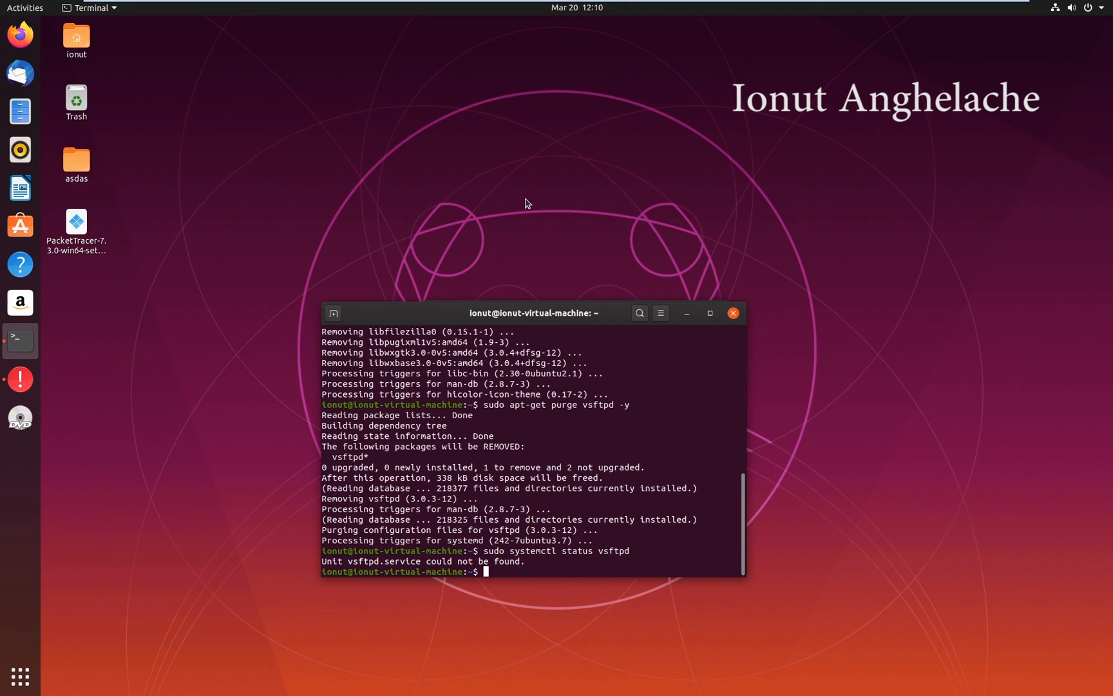